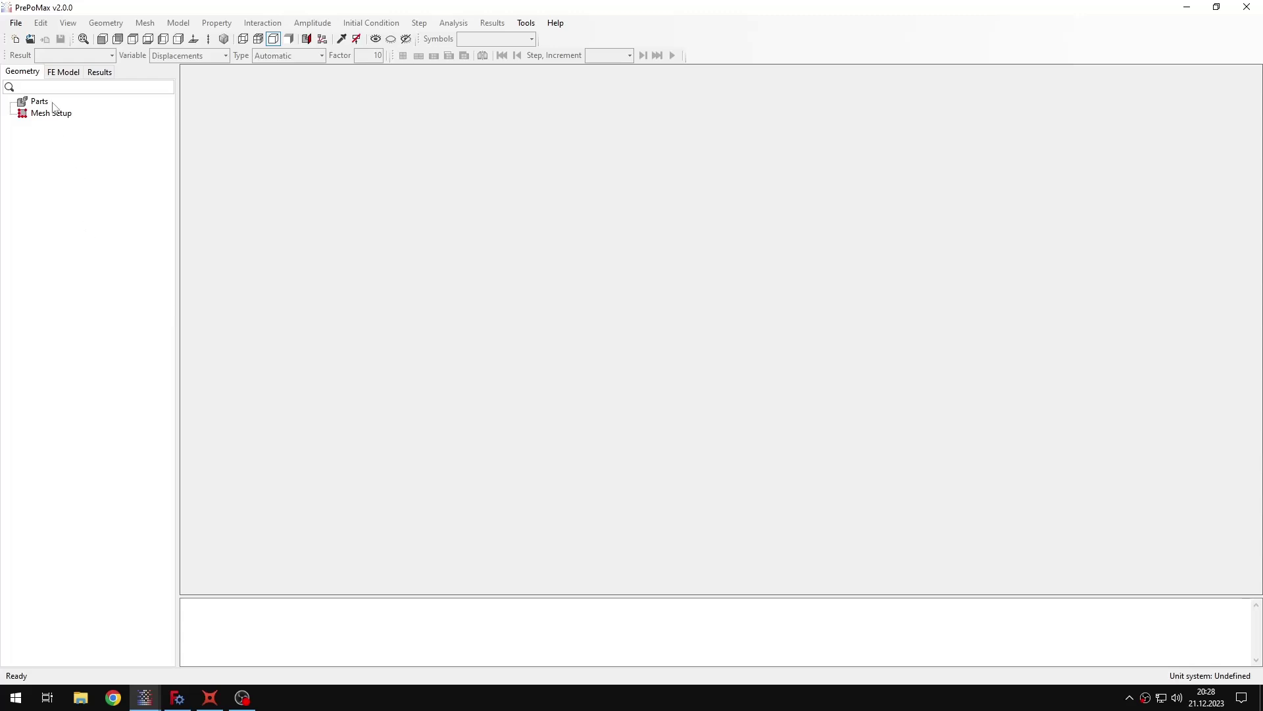
# - Create a 3D model in mm, ton, s, °C units and import the auxetic shell geometry from the PrePoMax tutorial videos folder
pyautogui.click(15, 39)
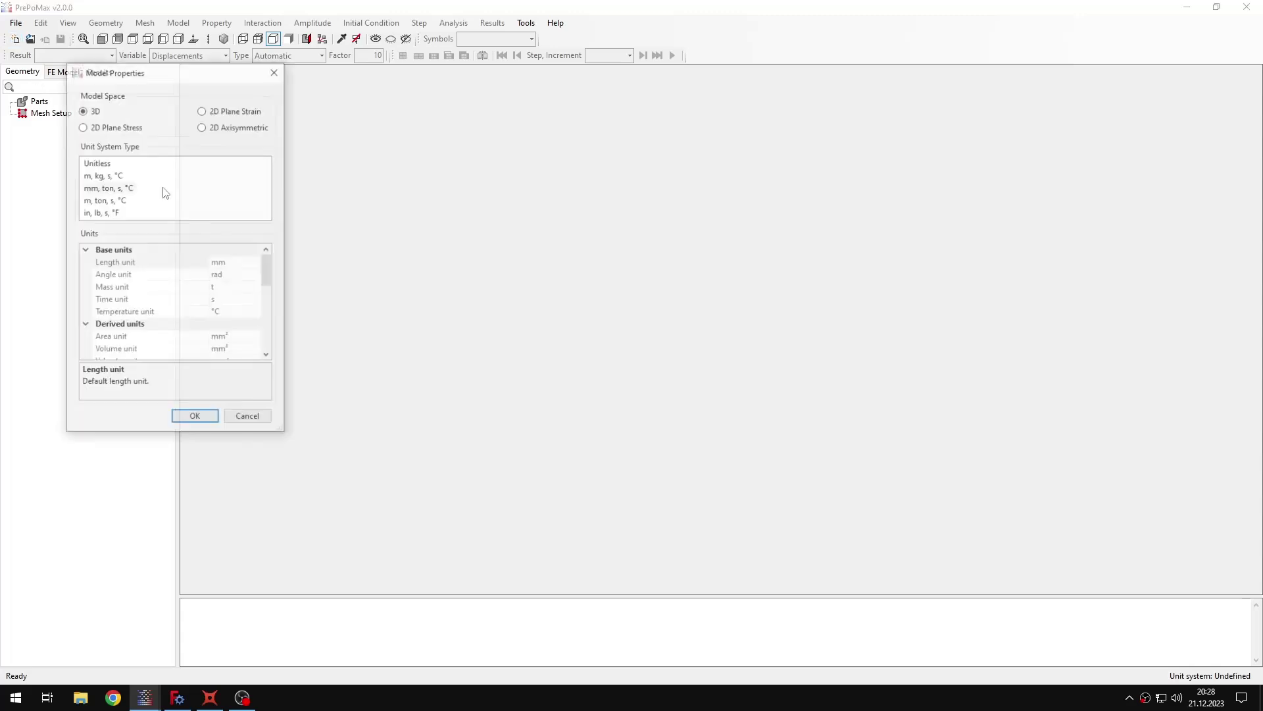
pyautogui.click(207, 421)
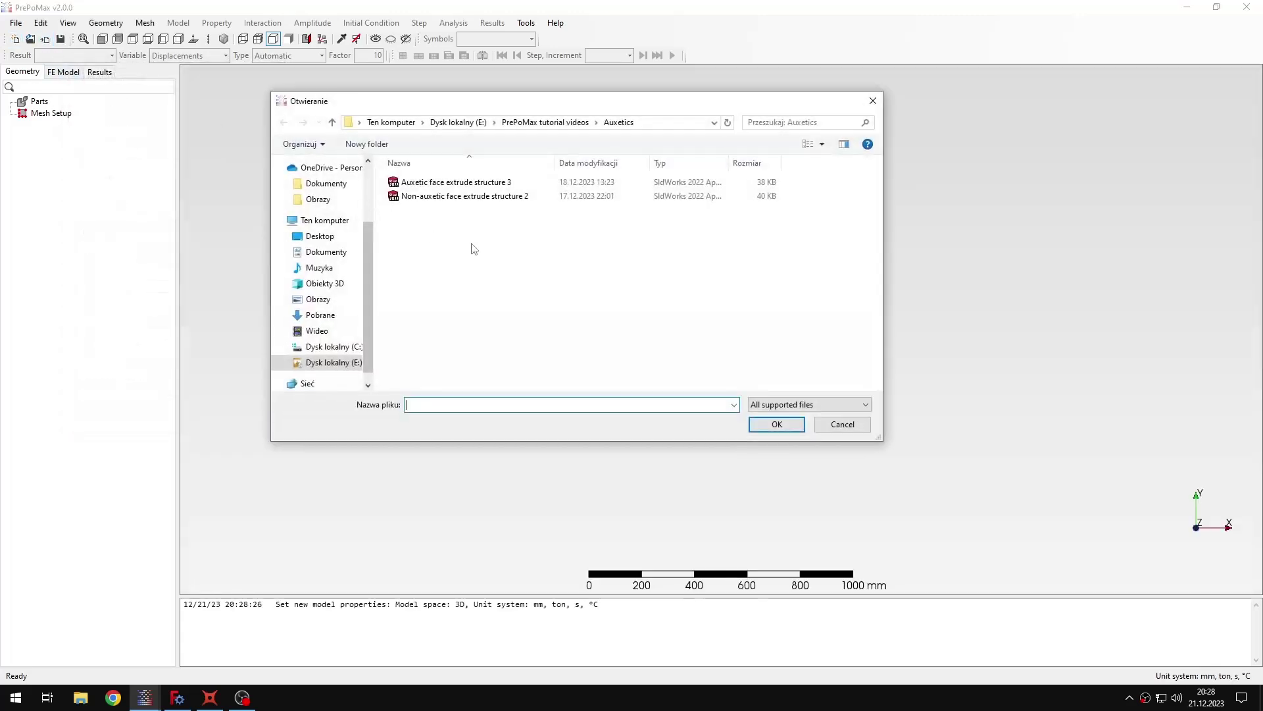
pyautogui.click(578, 123)
pyautogui.scroll(-15, 632, 277)
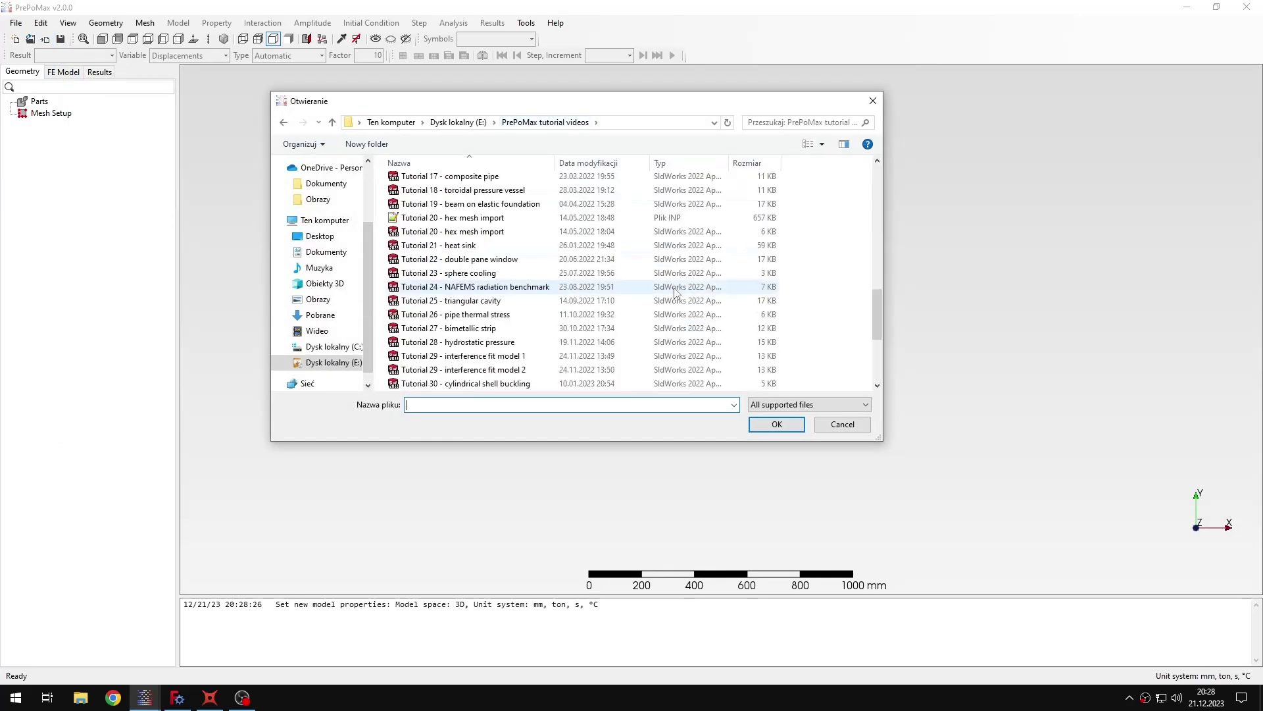
pyautogui.click(717, 383)
pyautogui.click(775, 425)
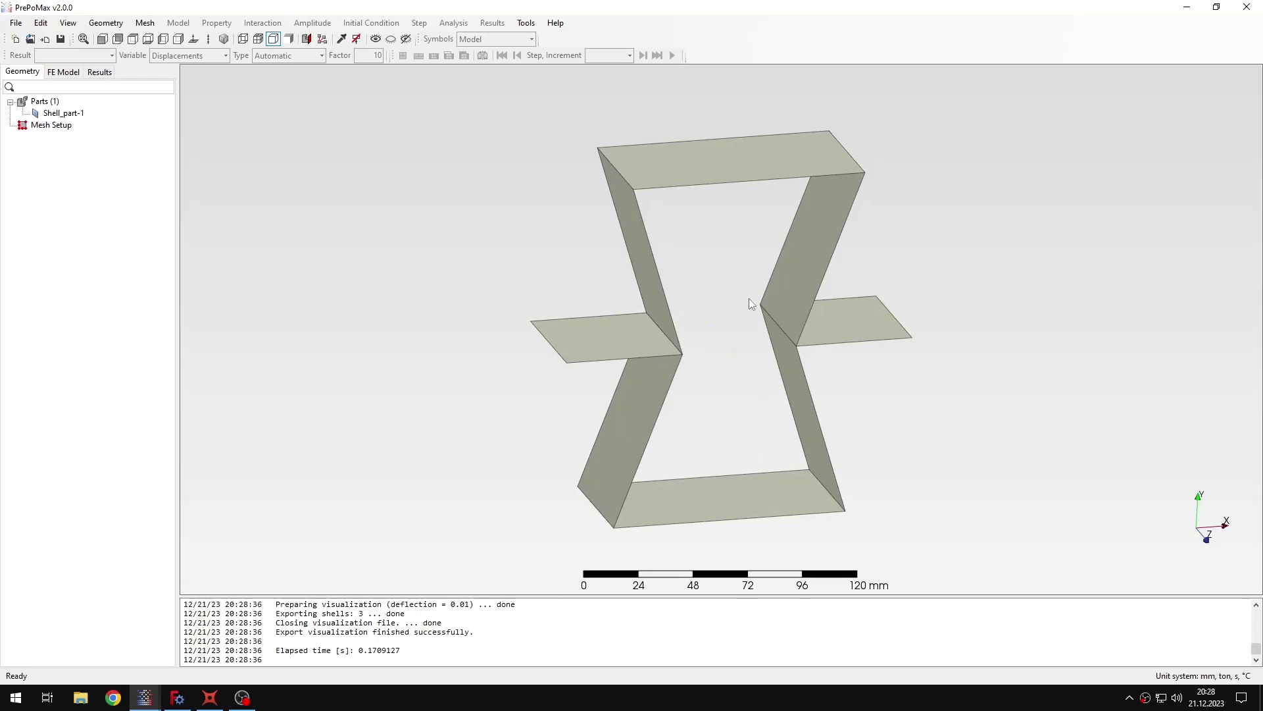
pyautogui.moveTo(752, 362)
pyautogui.mouseDown(button='middle')
pyautogui.moveTo(750, 345)
pyautogui.moveTo(747, 355)
pyautogui.mouseUp(button='middle')
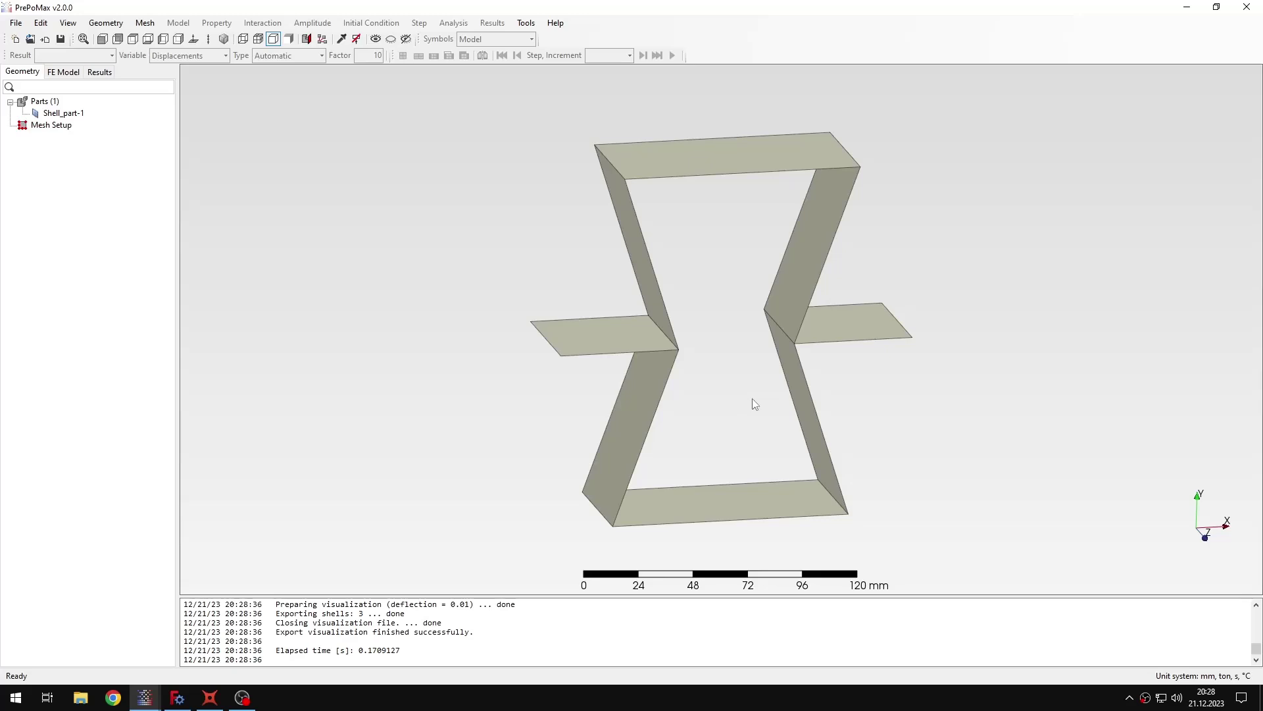
pyautogui.moveTo(742, 389); pyautogui.dragTo(727, 434, button='middle')
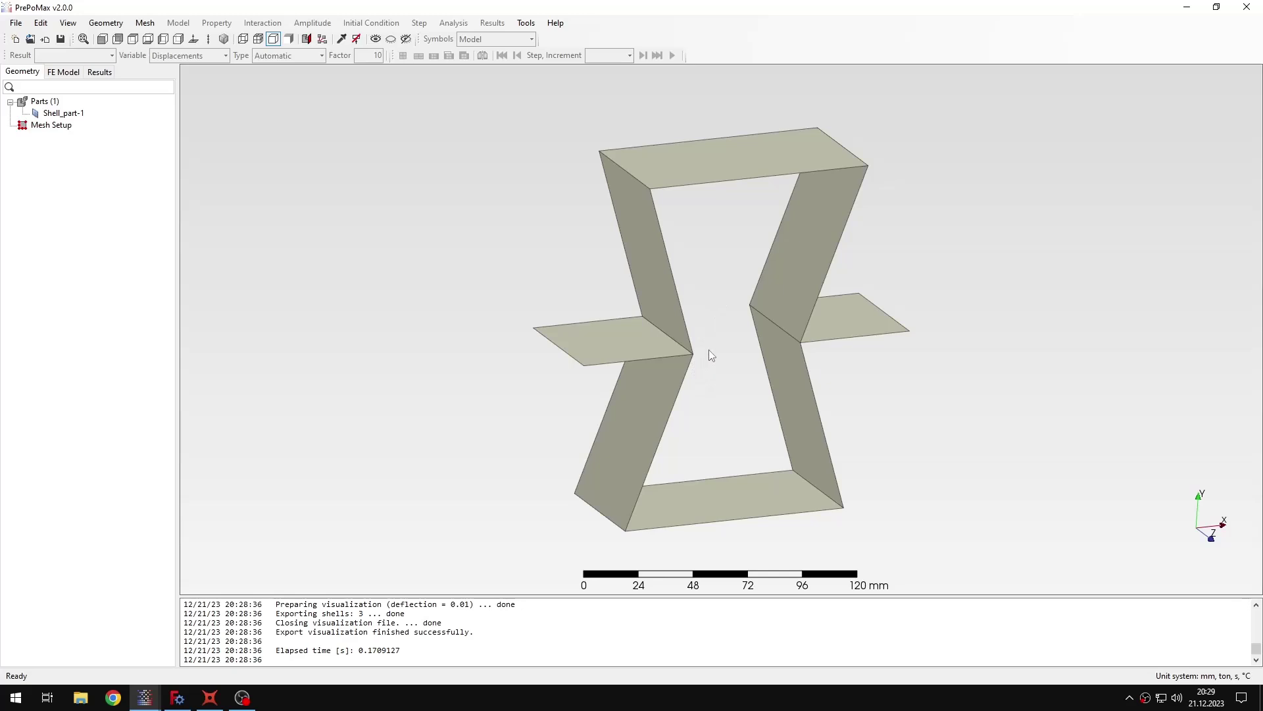
# - Add a Meshing Parameters item for the whole shell part with a maximum element size of 3 mm
pyautogui.doubleClick(52, 125)
pyautogui.moveTo(170, 81); pyautogui.dragTo(285, 123)
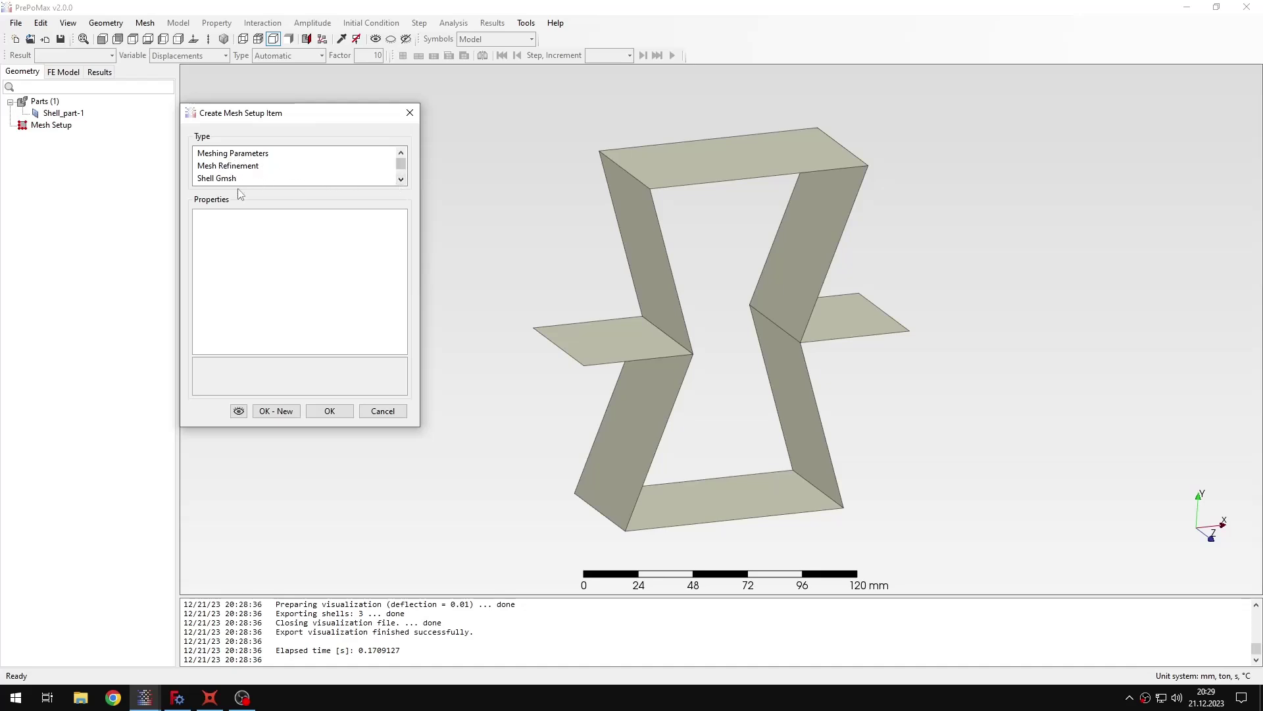
pyautogui.click(401, 179)
pyautogui.click(401, 180)
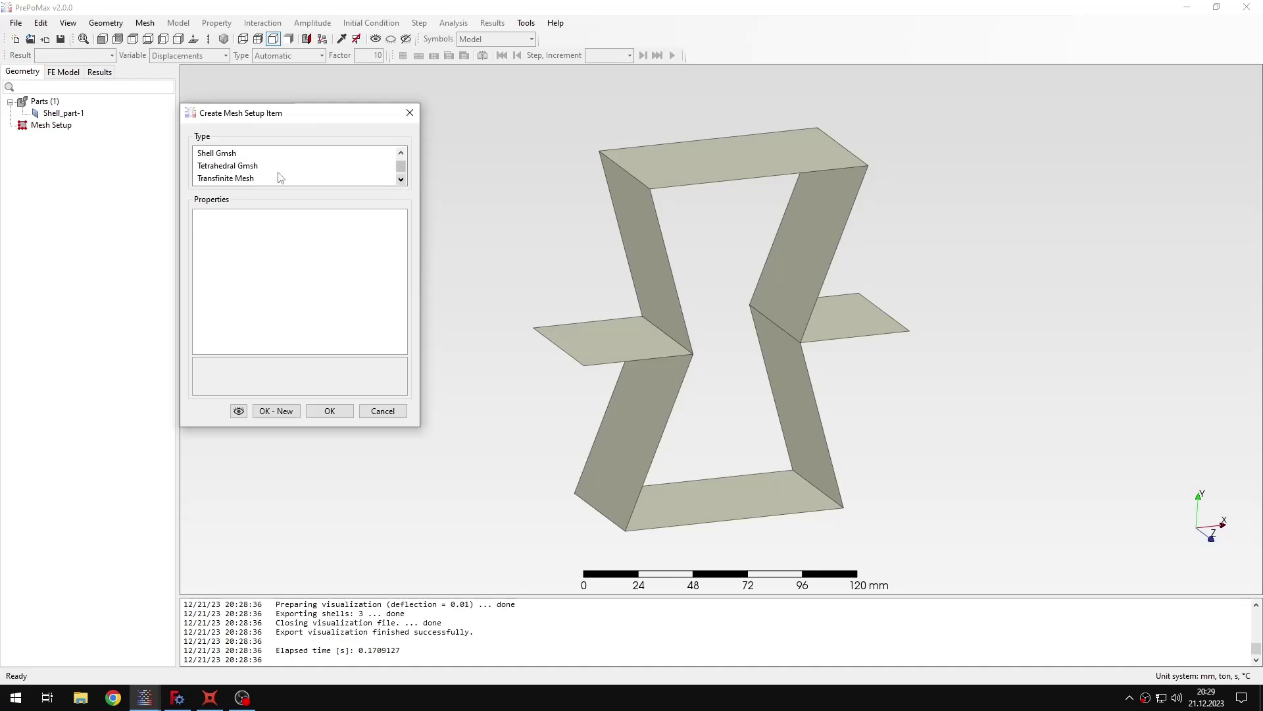
pyautogui.click(401, 180)
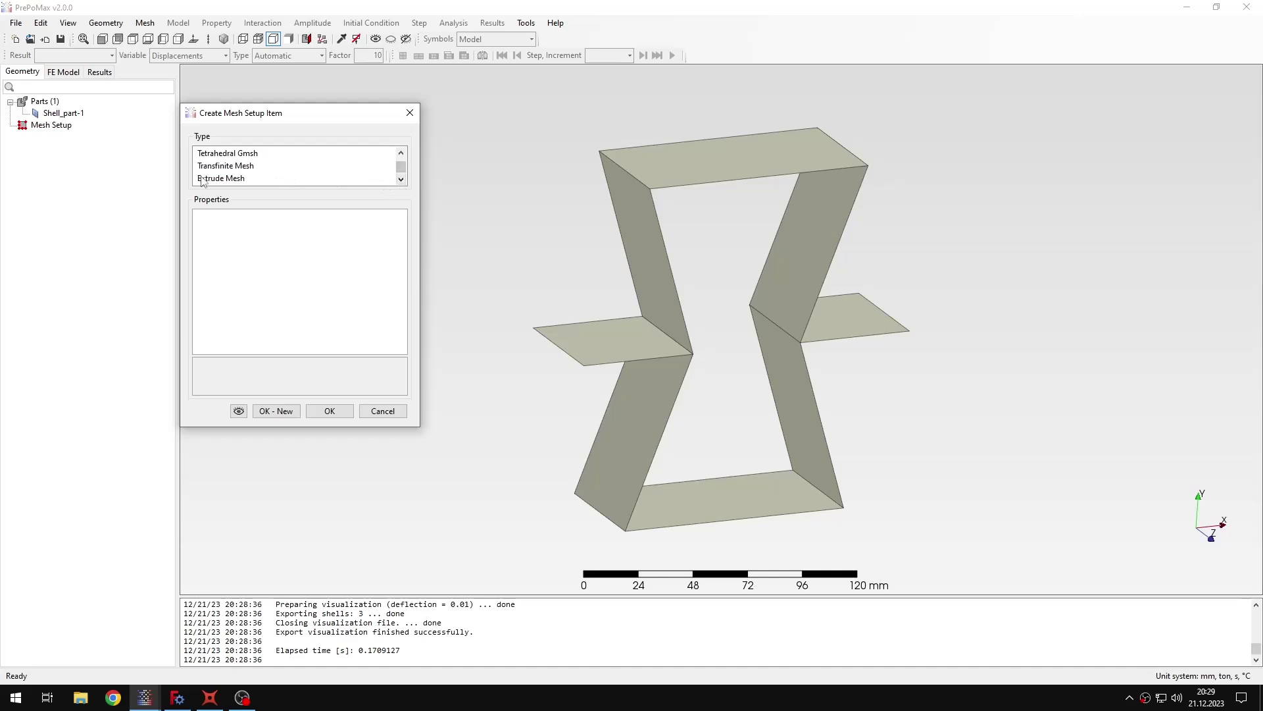
pyautogui.click(400, 180)
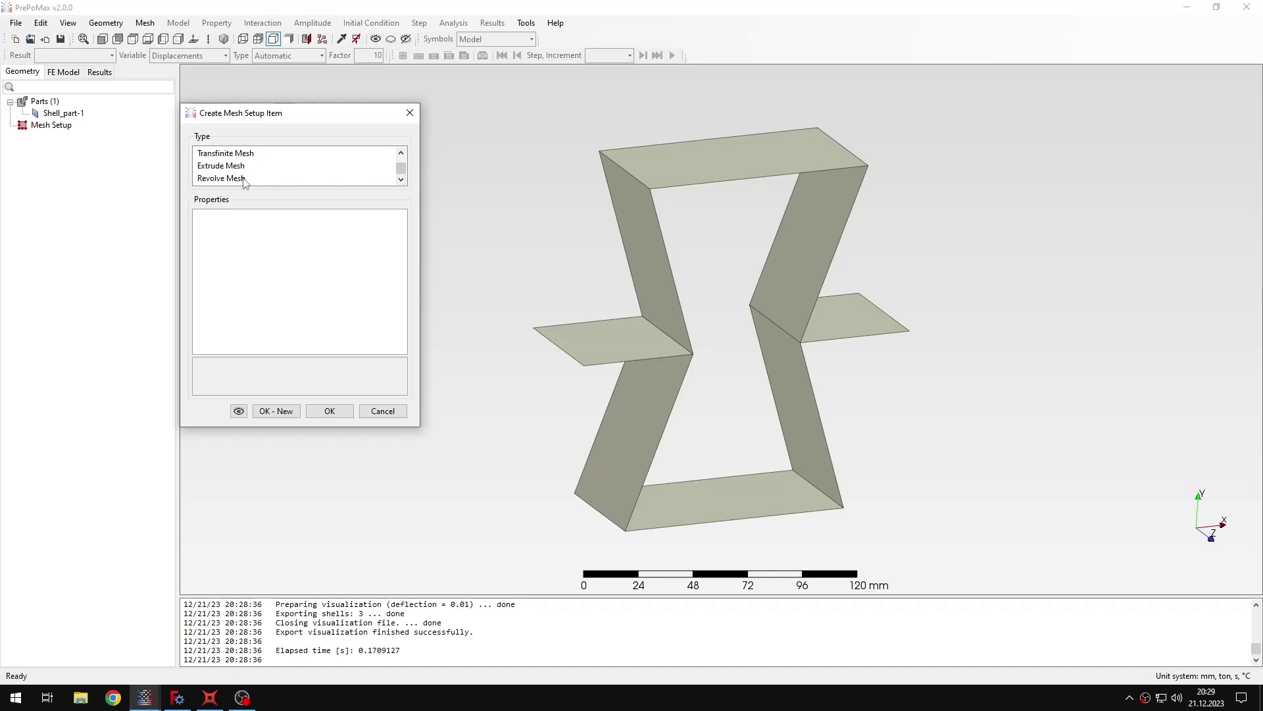
pyautogui.scroll(2, 268, 178)
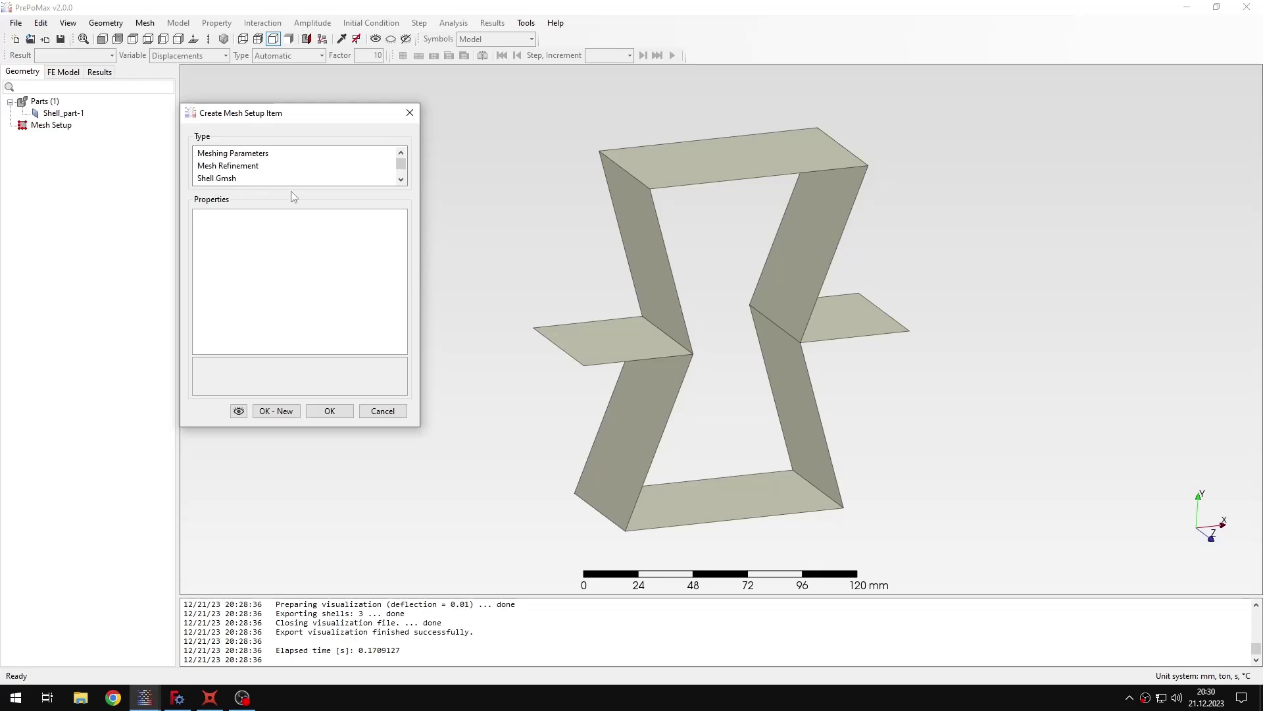
pyautogui.click(227, 154)
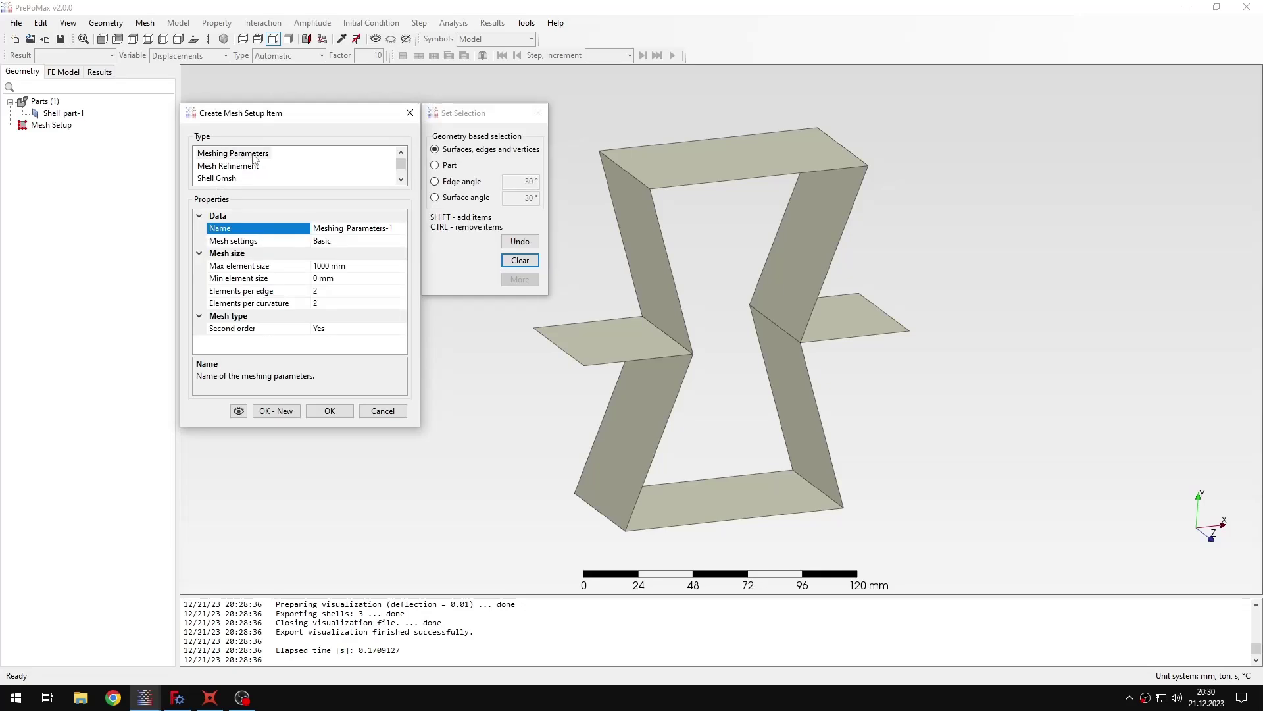
pyautogui.click(648, 269)
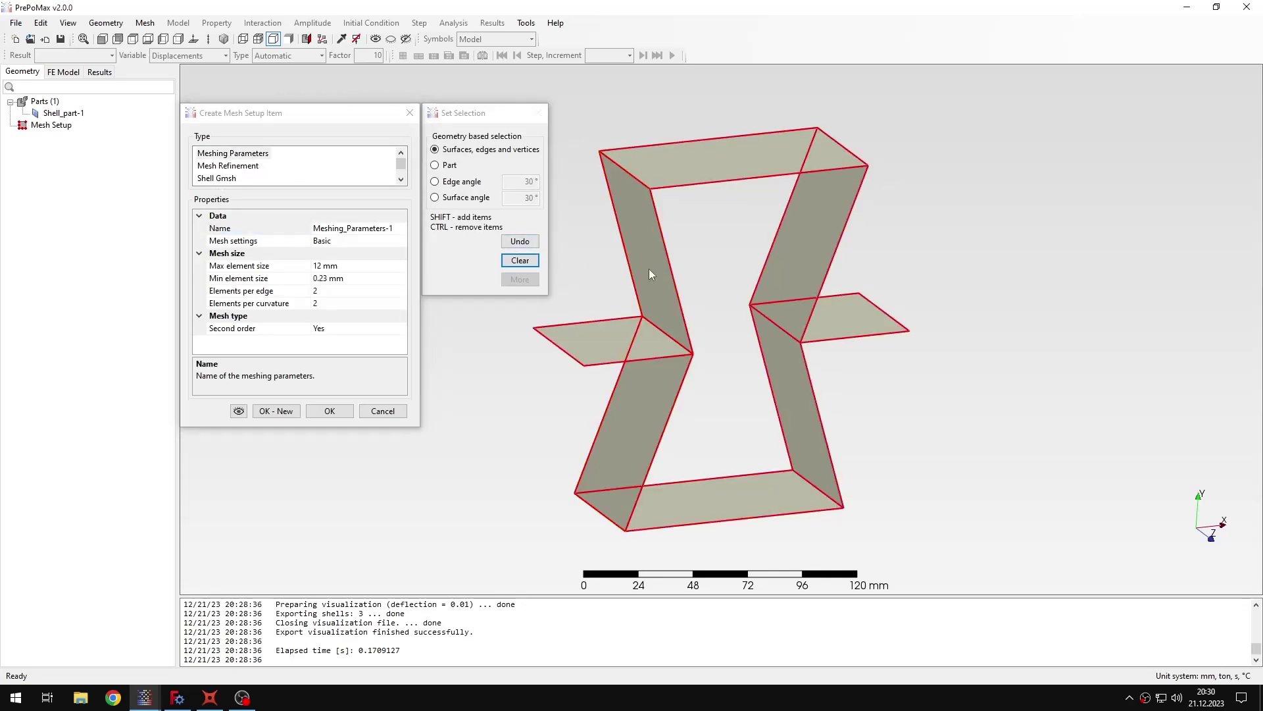
pyautogui.click(317, 265)
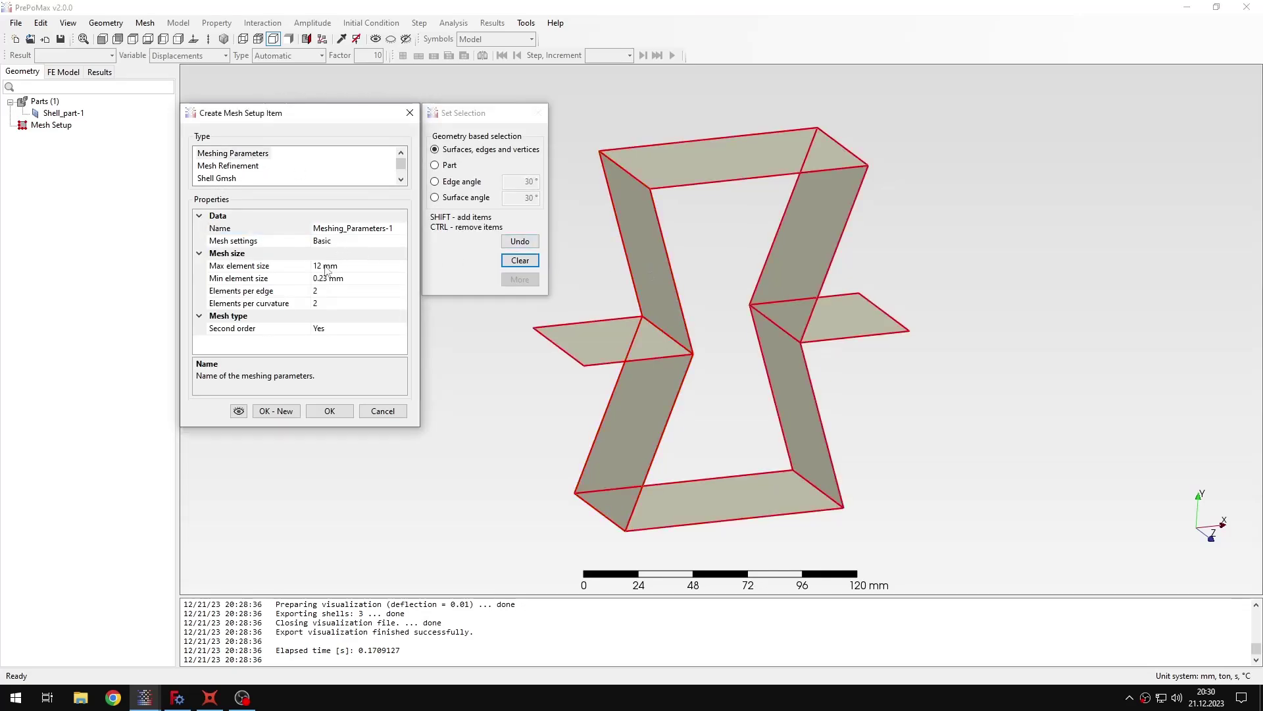
pyautogui.doubleClick(318, 265)
pyautogui.write('3')
pyautogui.click(384, 283)
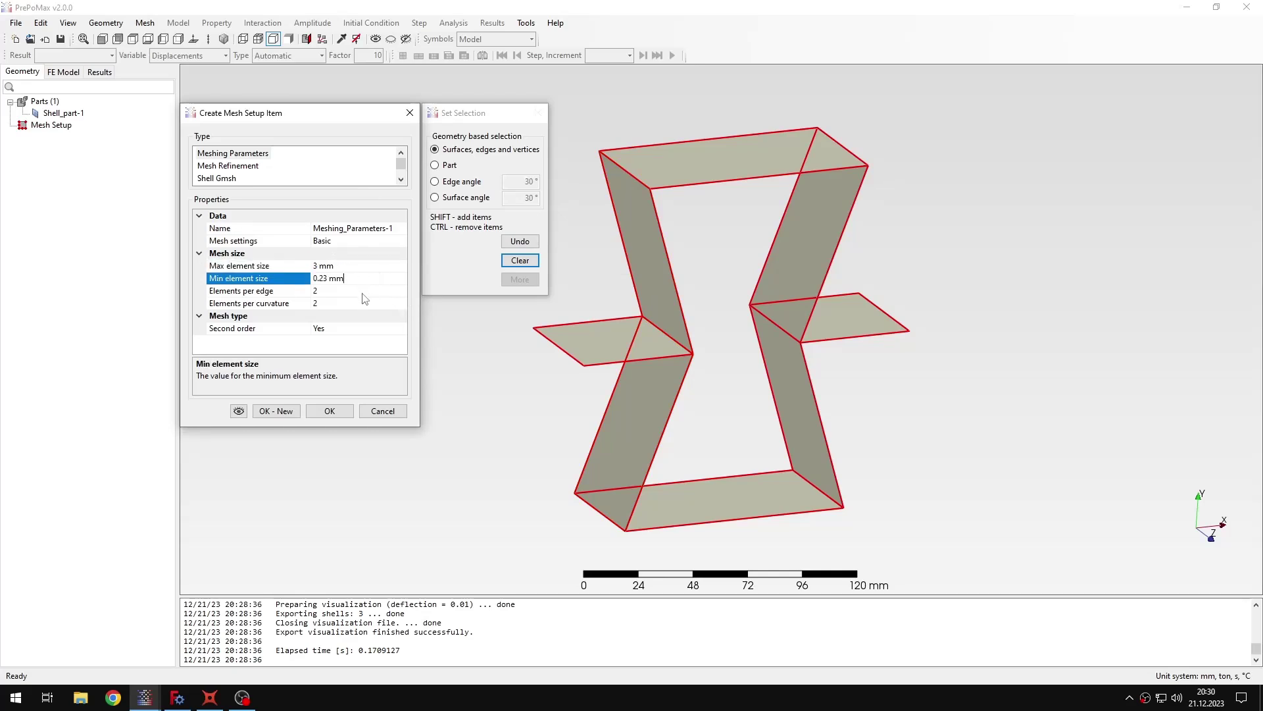
pyautogui.click(331, 411)
# - Start a Shell Gmsh mesh setup item for the whole shell part and preview its mesh with the recombine algorithm at None
pyautogui.doubleClick(79, 129)
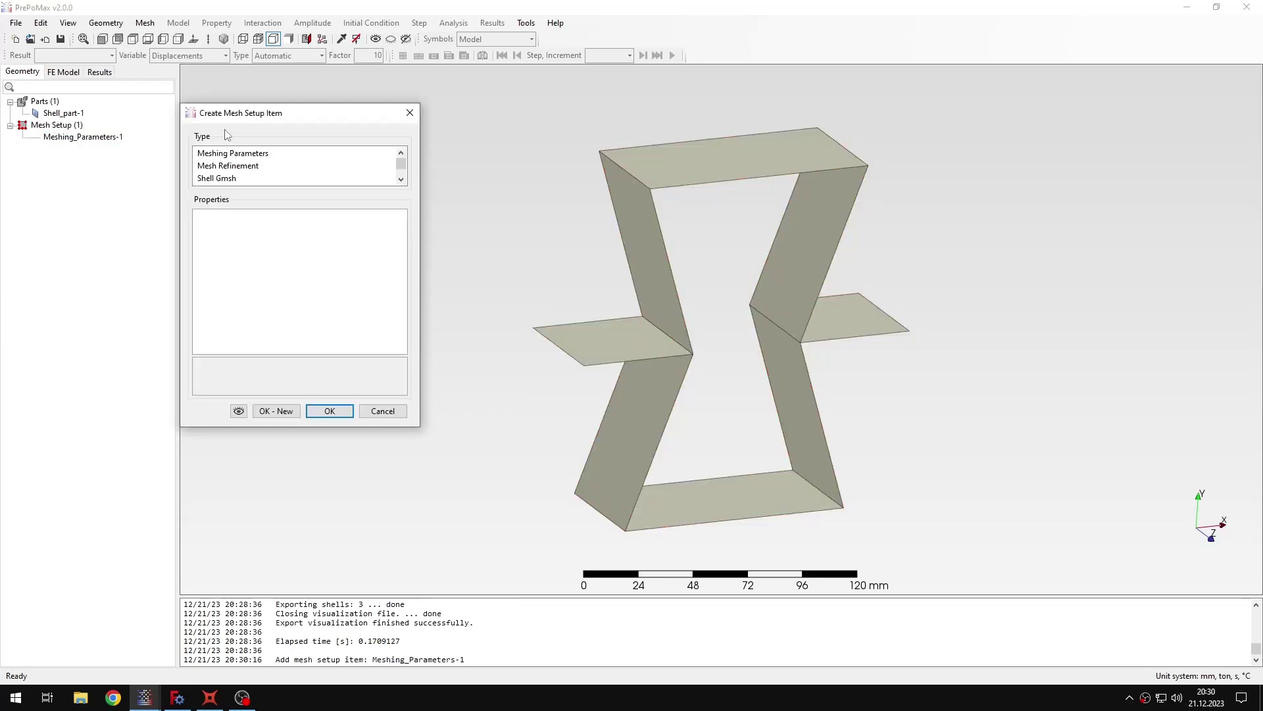
pyautogui.click(231, 179)
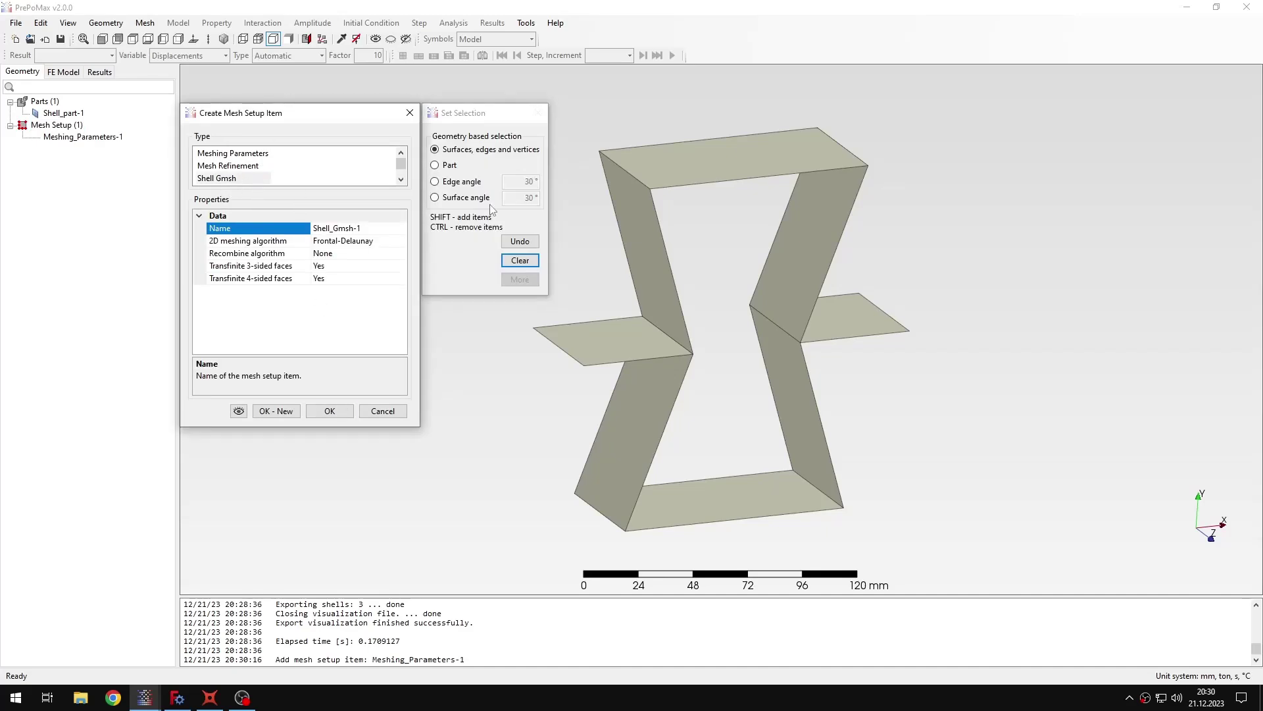
pyautogui.click(665, 165)
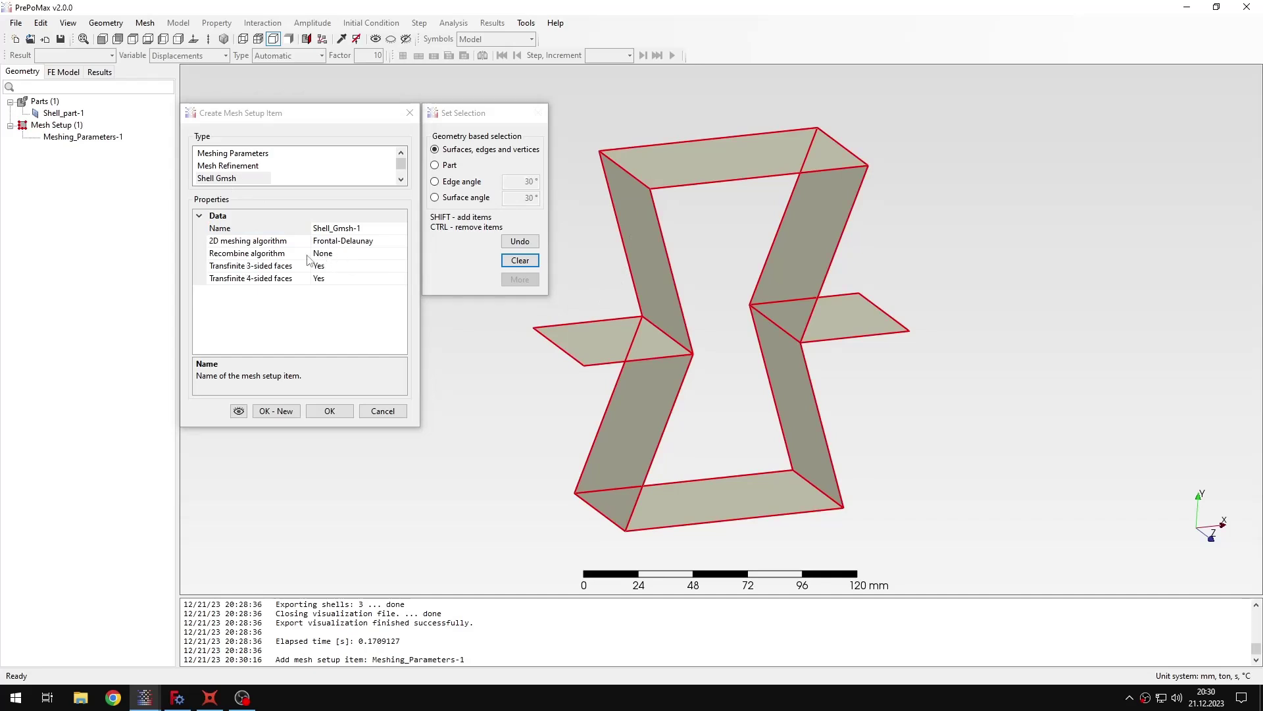
pyautogui.click(339, 256)
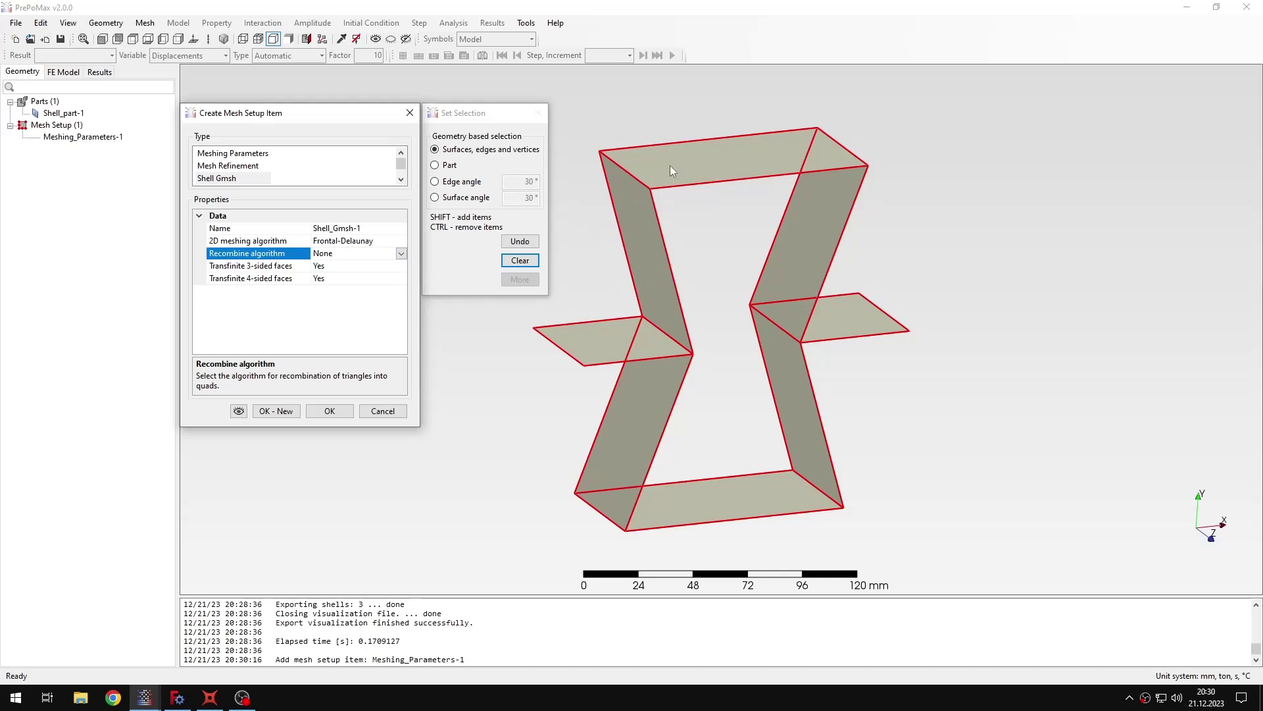
pyautogui.click(239, 411)
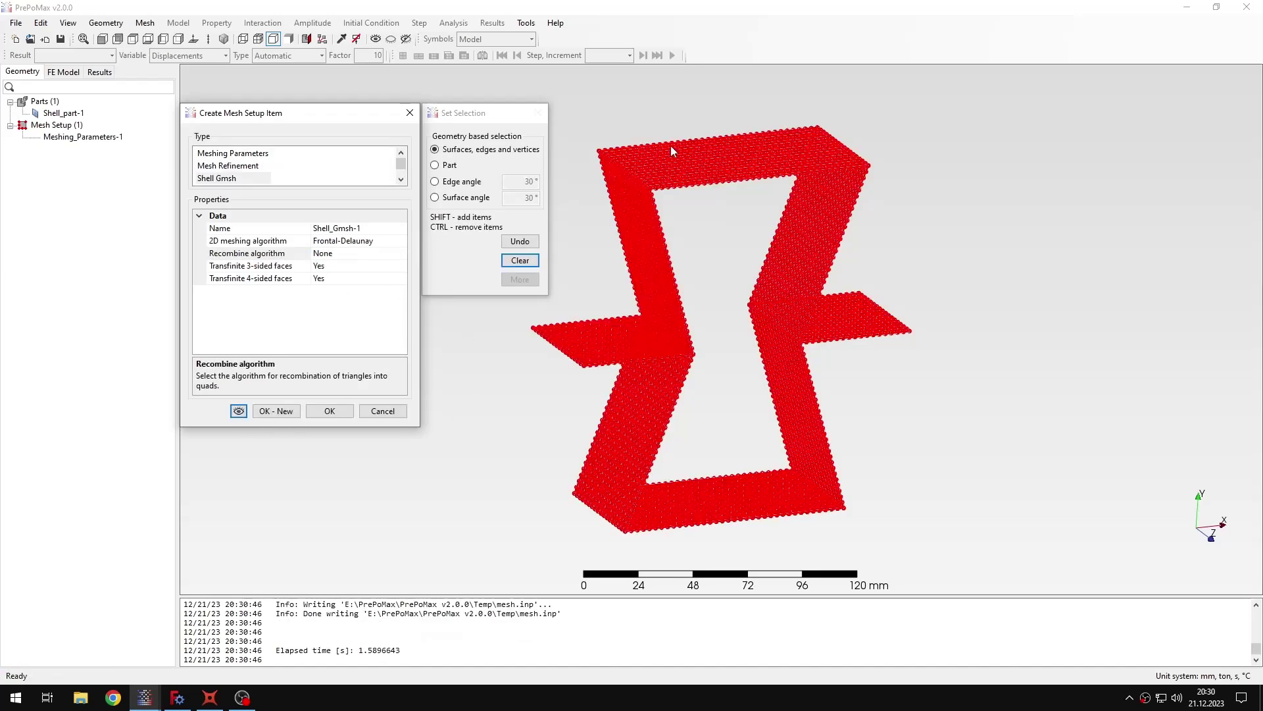
pyautogui.scroll(8, 671, 150)
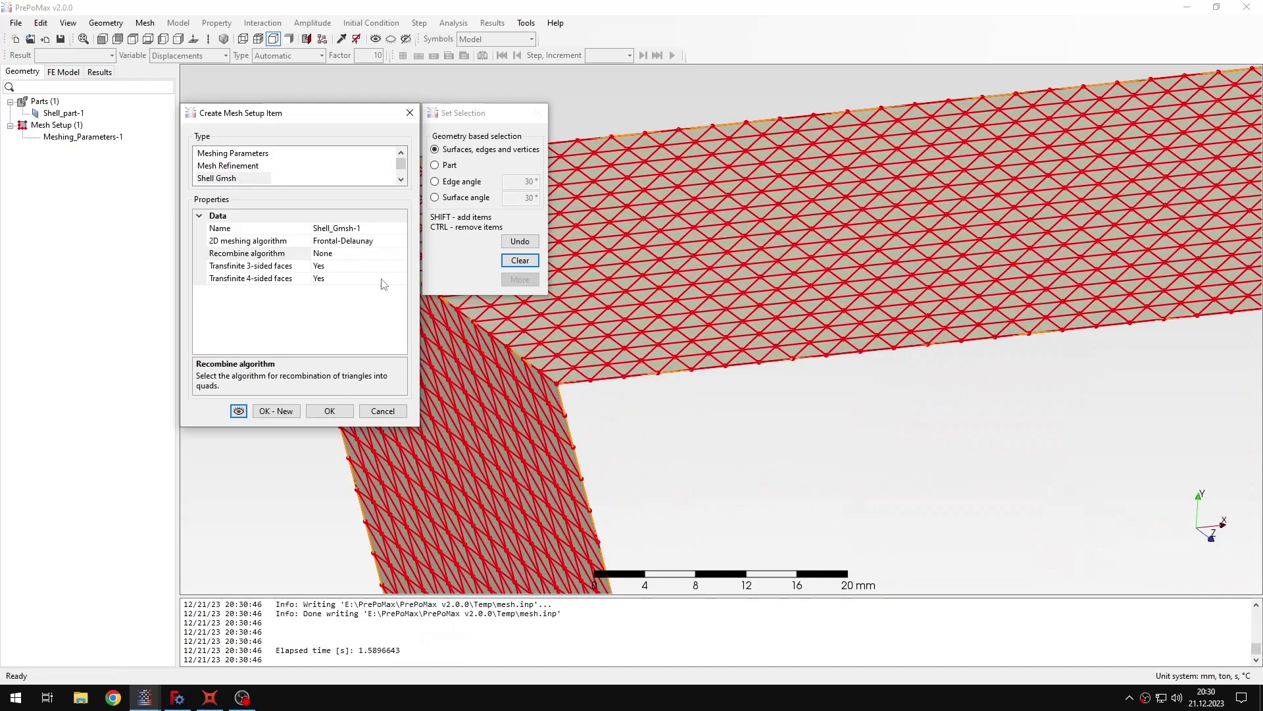
# - Set the Shell Gmsh recombine algorithm to Simple, preview the mesh over the whole part and accept the item
pyautogui.click(359, 253)
pyautogui.click(401, 254)
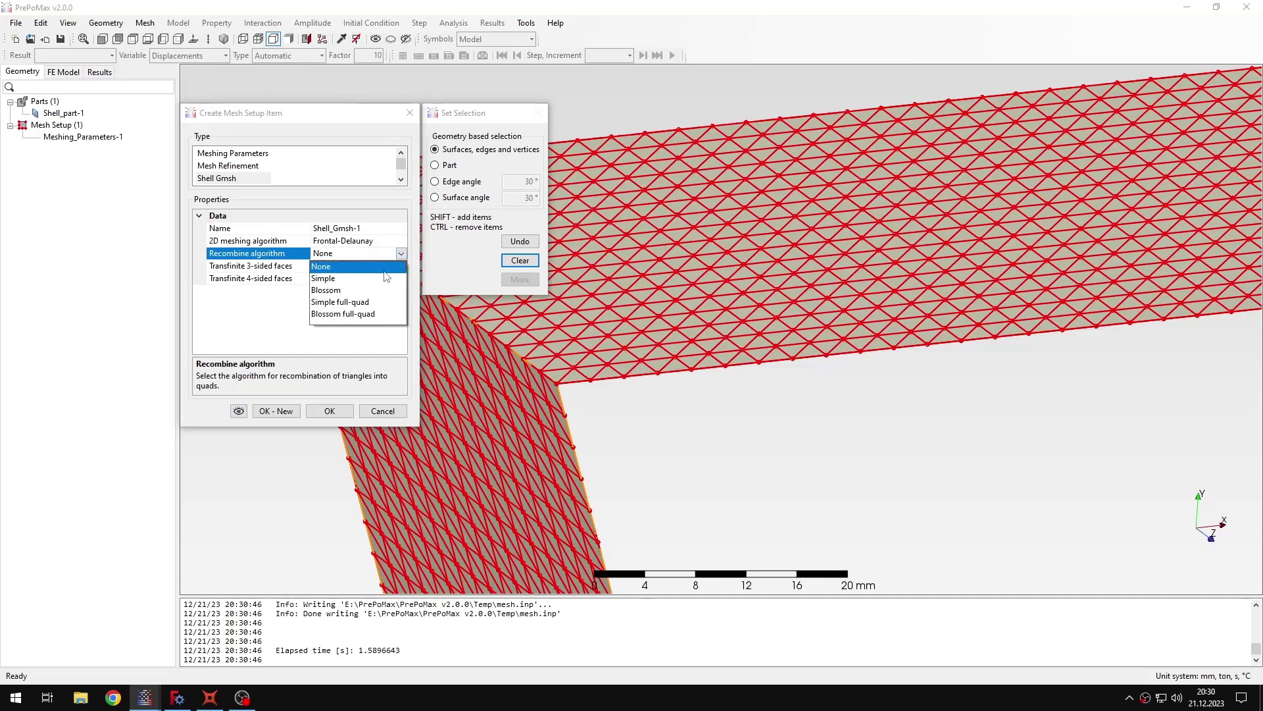
pyautogui.click(330, 279)
pyautogui.click(239, 411)
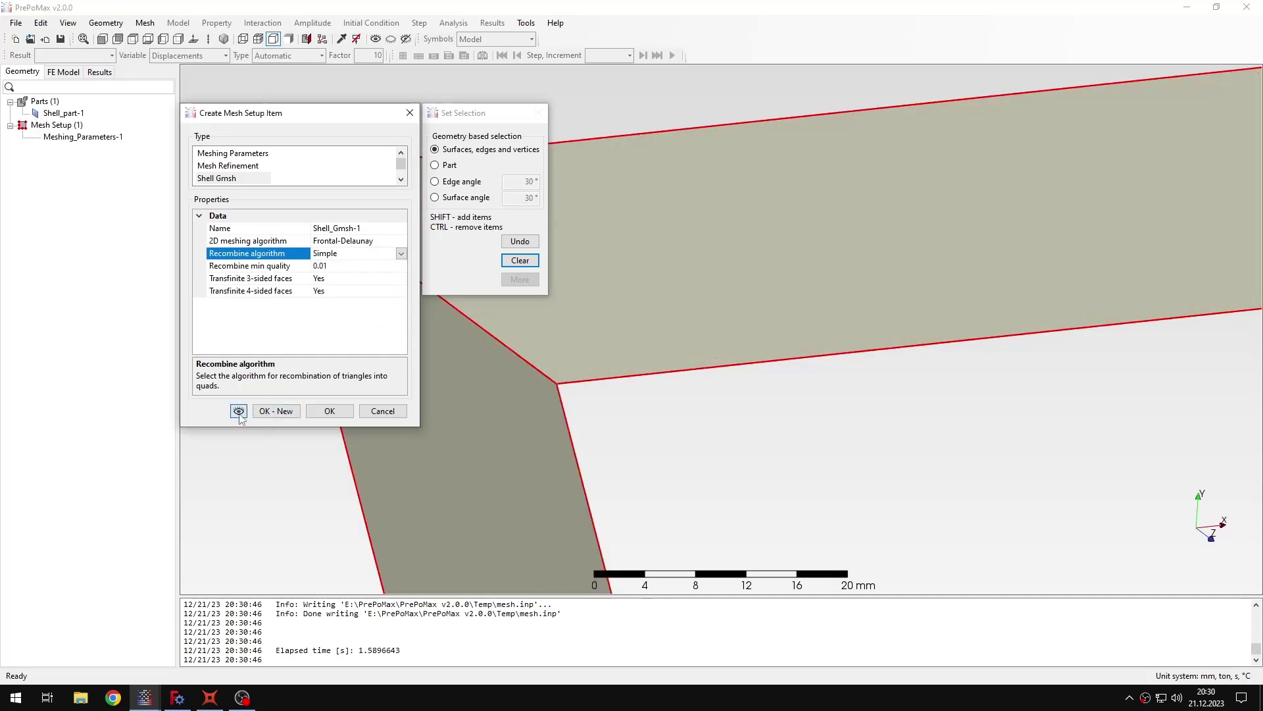
pyautogui.scroll(-6, 842, 223)
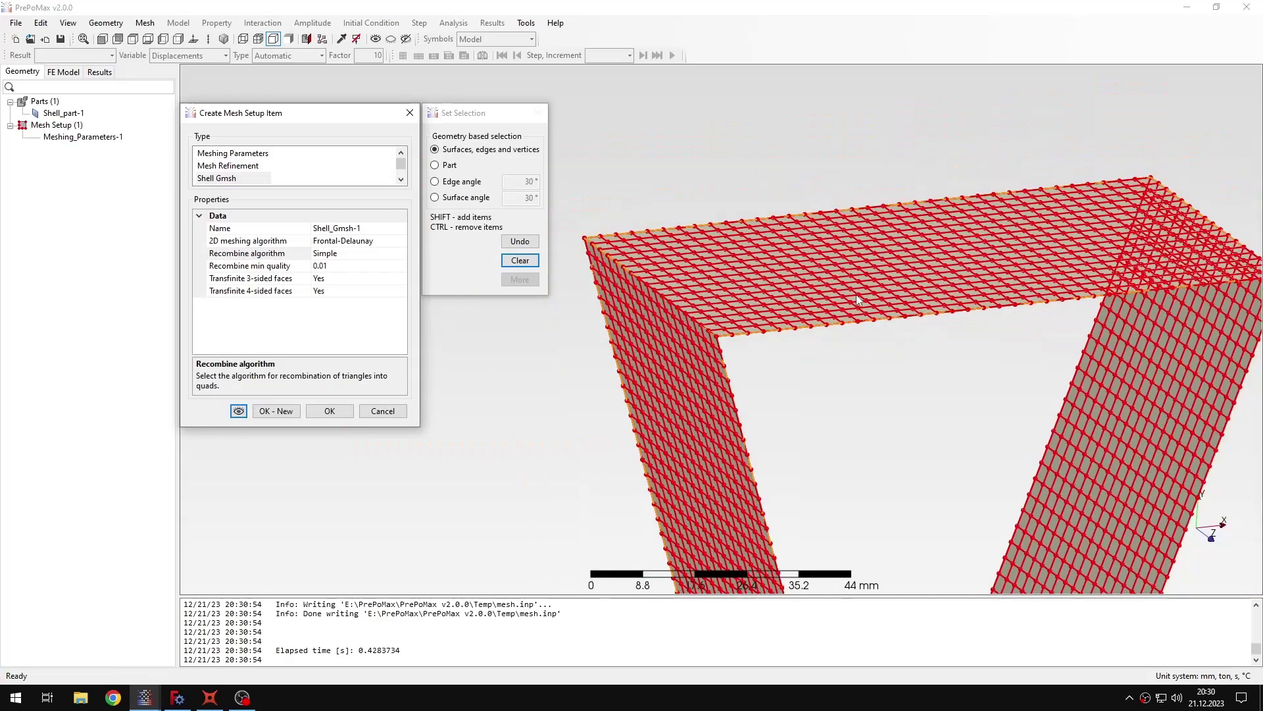
pyautogui.moveTo(898, 392); pyautogui.dragTo(832, 274, button='middle')
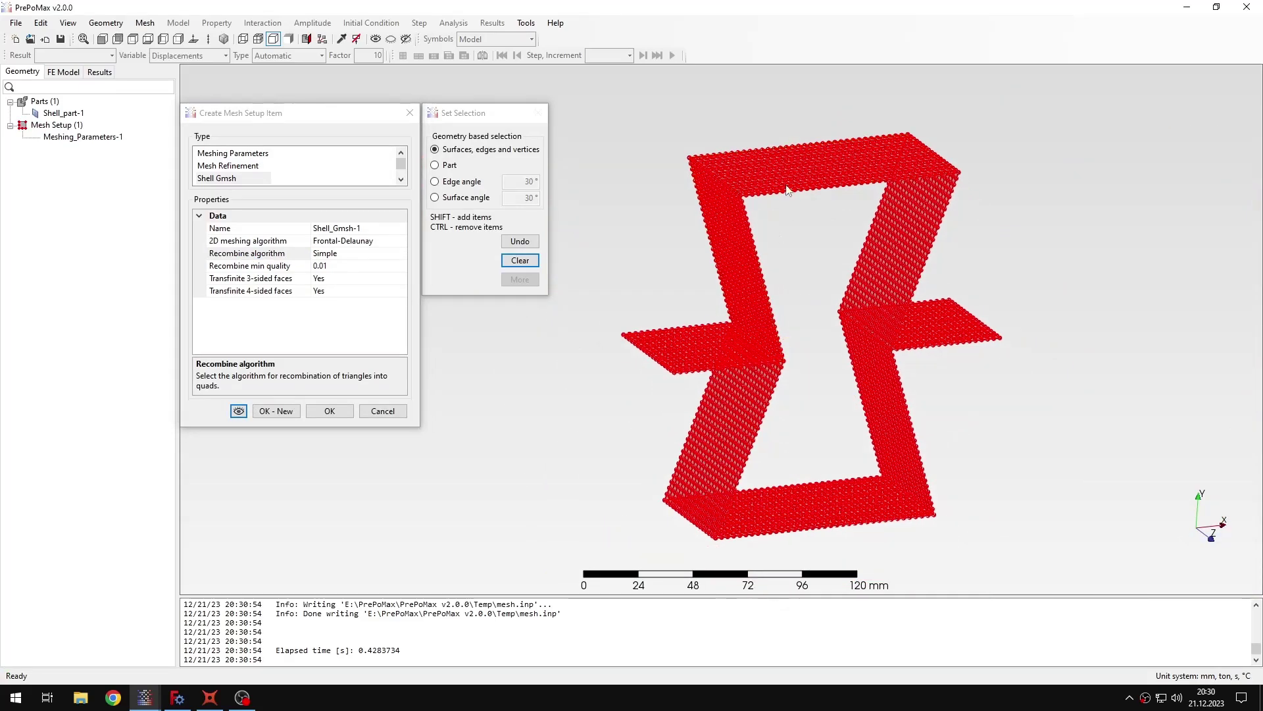
pyautogui.scroll(4, 804, 132)
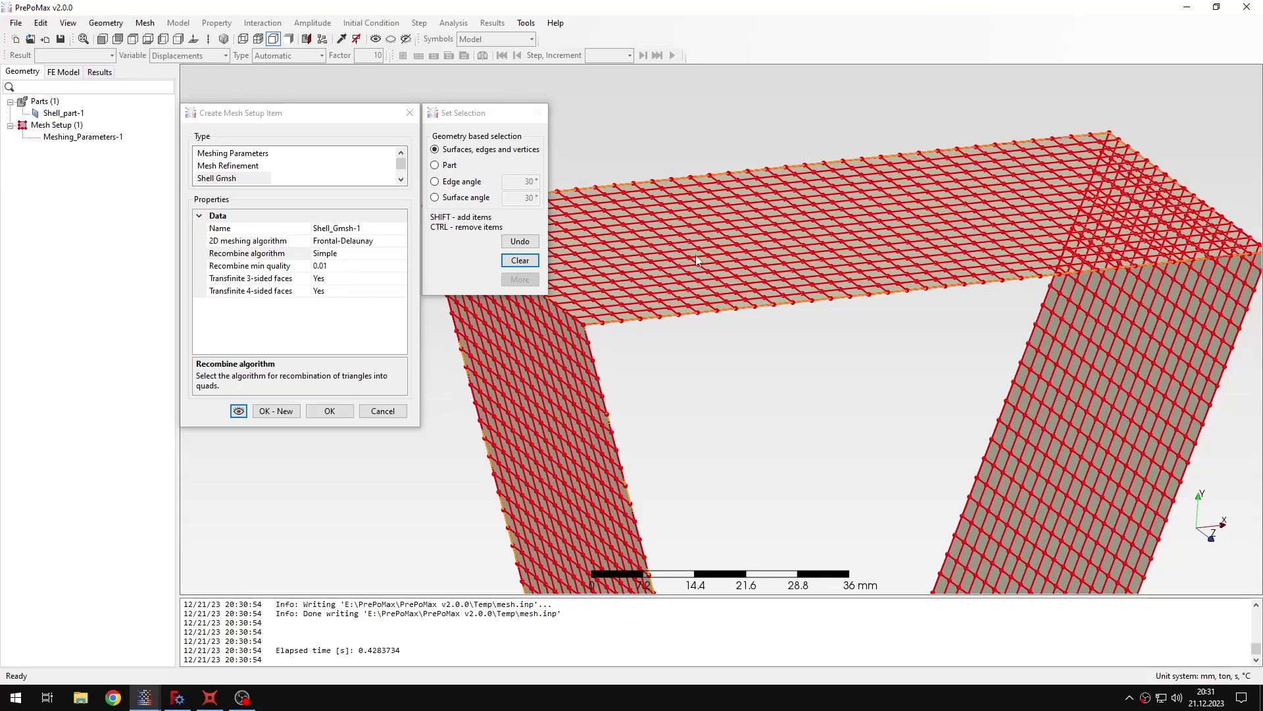
pyautogui.scroll(-6, 688, 272)
pyautogui.moveTo(744, 387); pyautogui.dragTo(804, 206, button='middle')
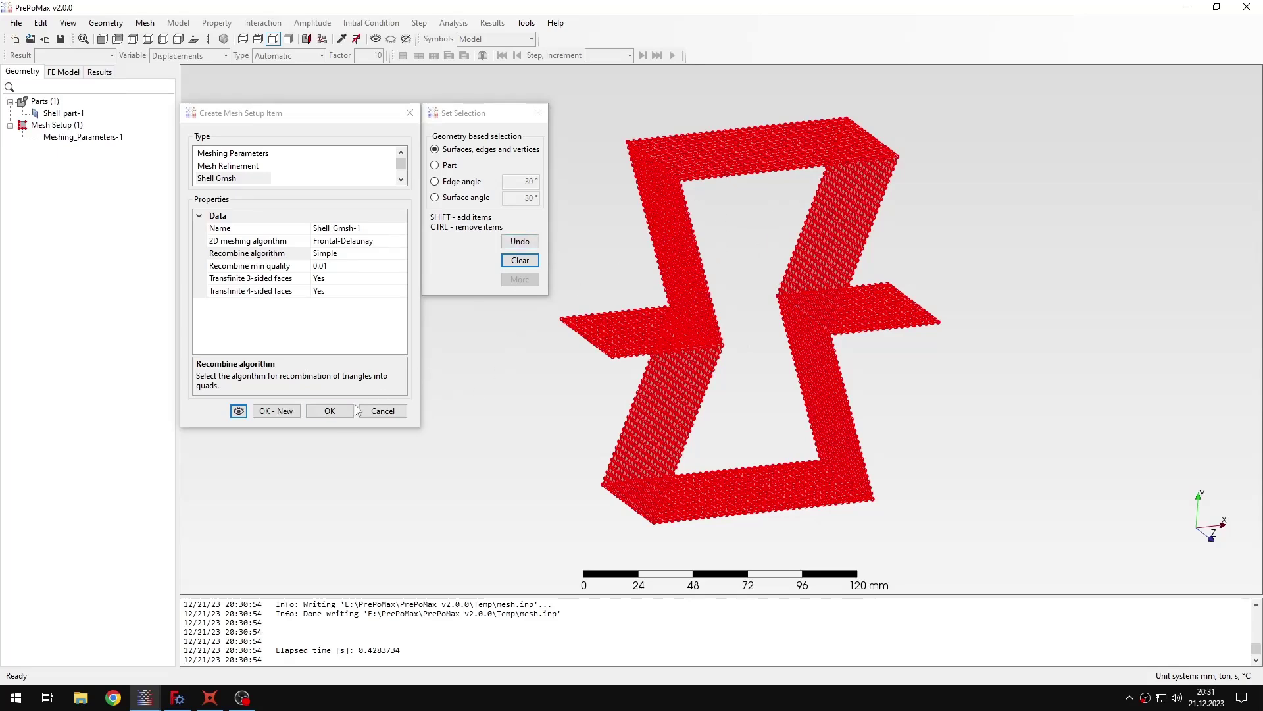
pyautogui.click(330, 410)
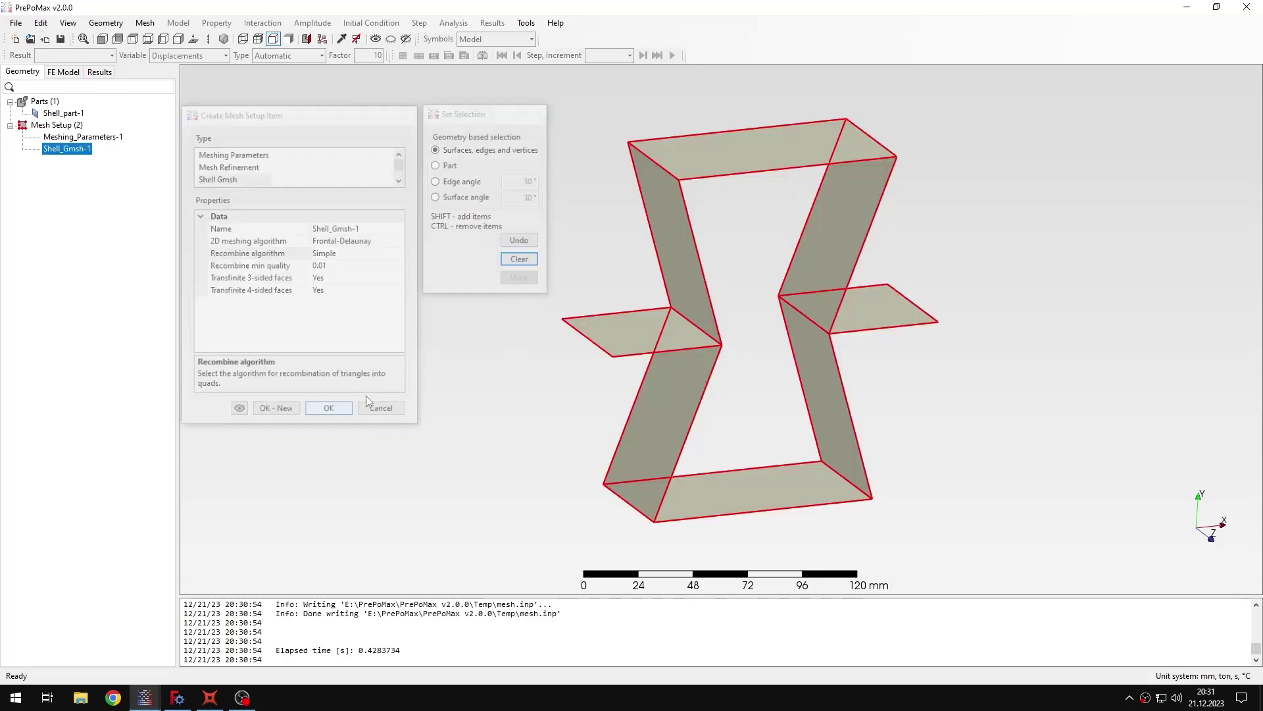
# - Generate the finite element mesh of the shell part
pyautogui.rightClick(694, 326)
pyautogui.click(720, 384)
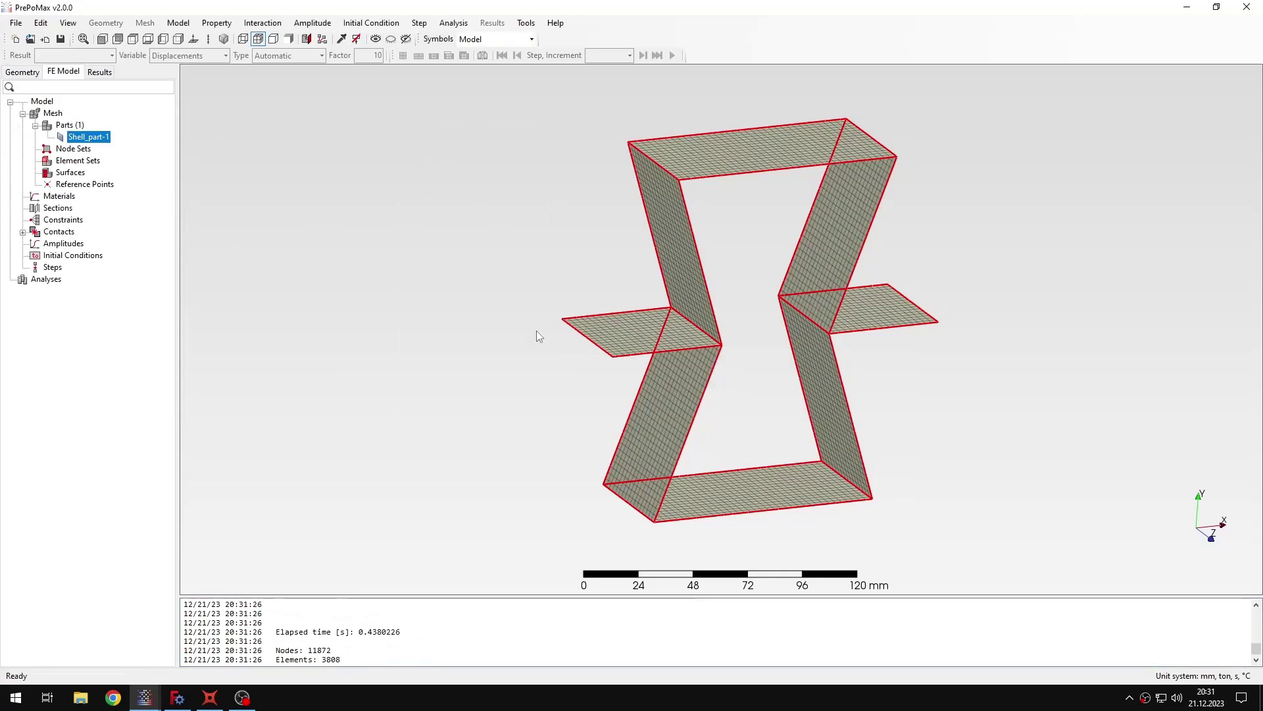
pyautogui.click(515, 235)
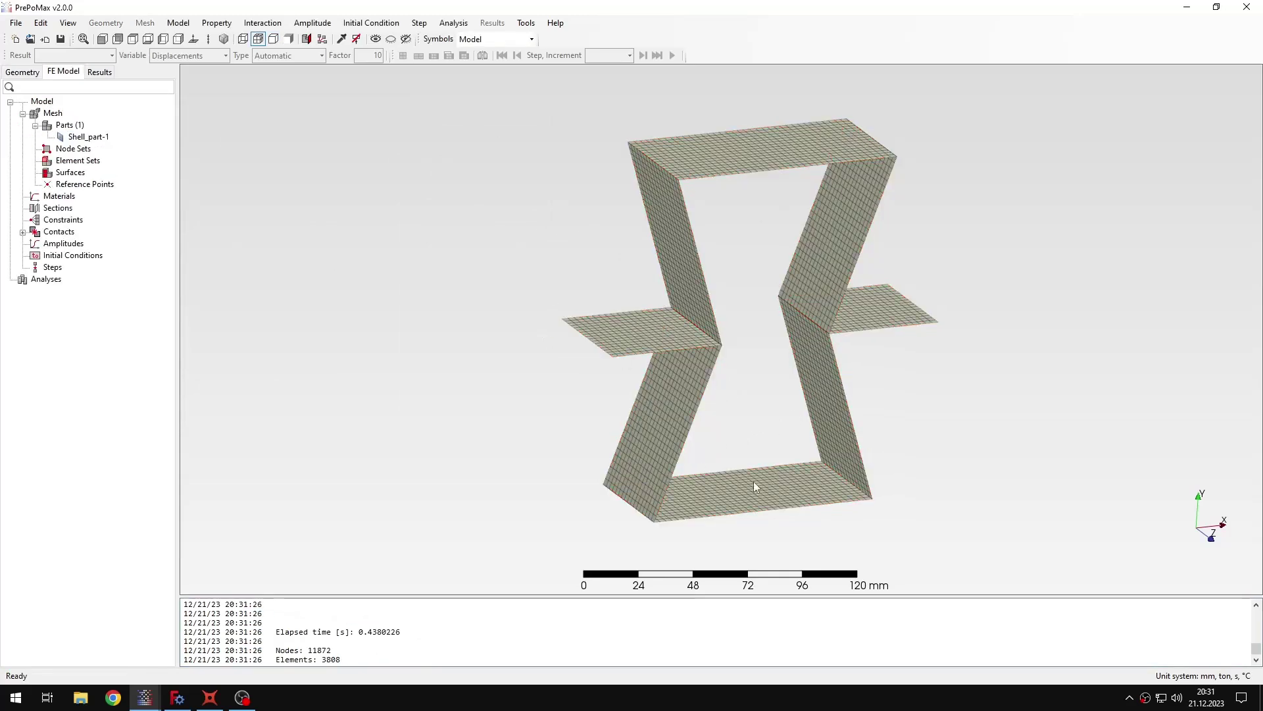
# - Check the parabolic quad element type in the meshed shell part's properties without changing it
pyautogui.rightClick(105, 139)
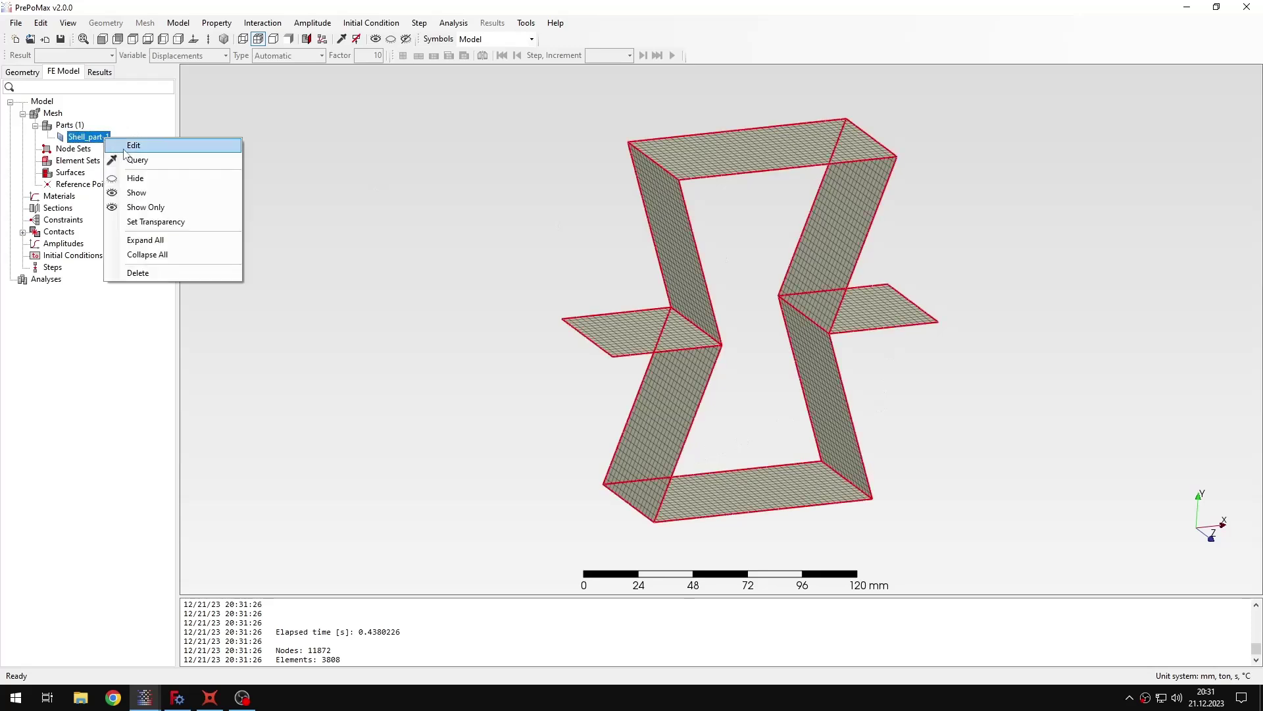
pyautogui.click(129, 145)
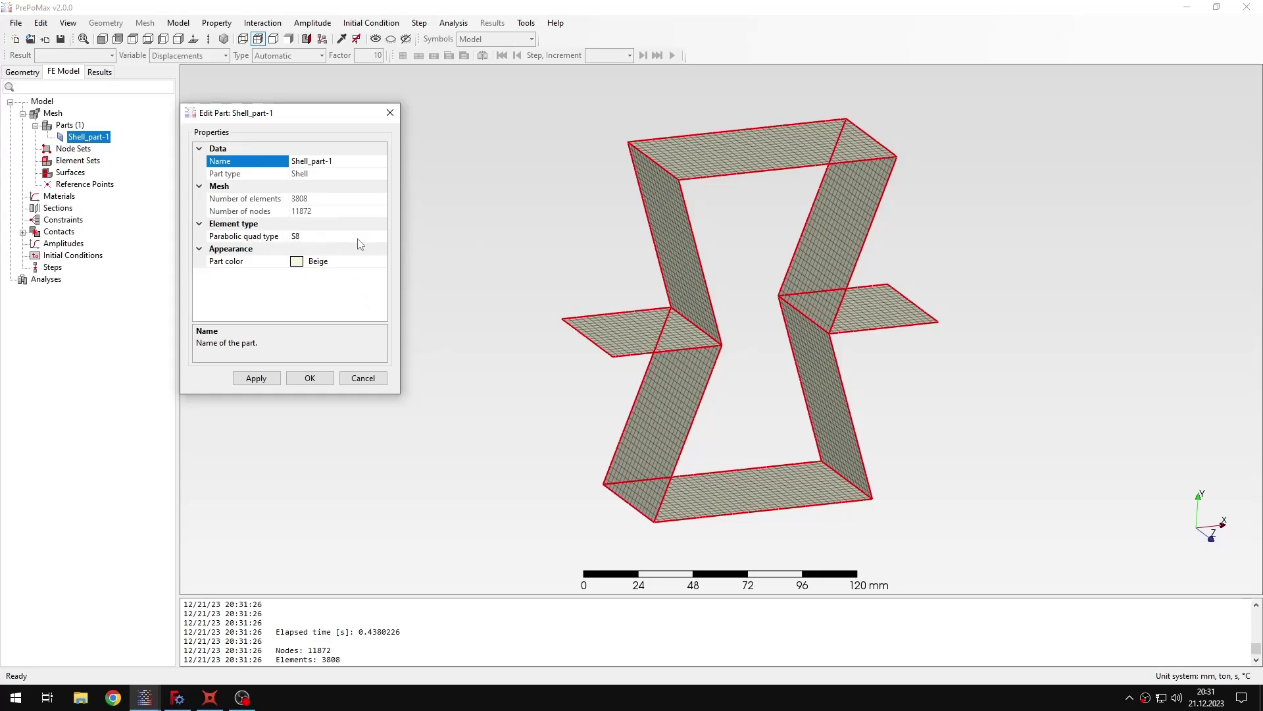
pyautogui.click(375, 237)
pyautogui.click(381, 237)
pyautogui.click(381, 236)
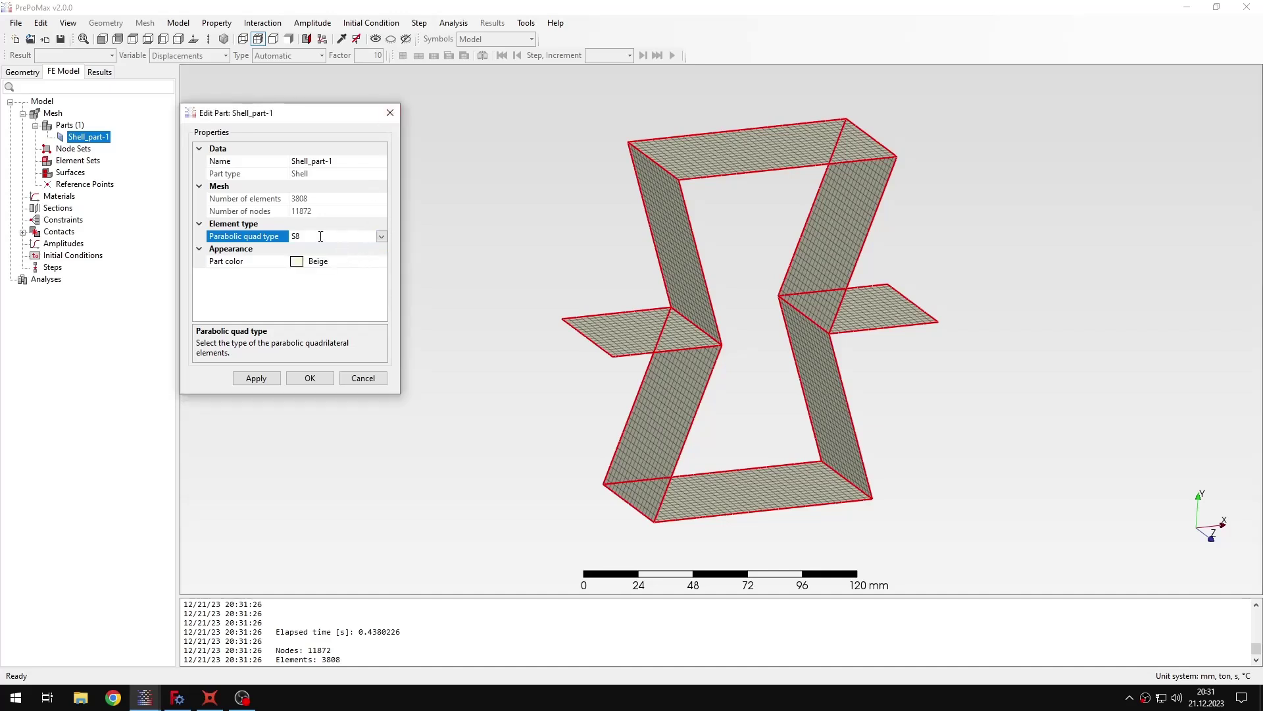
pyautogui.click(390, 112)
pyautogui.click(401, 221)
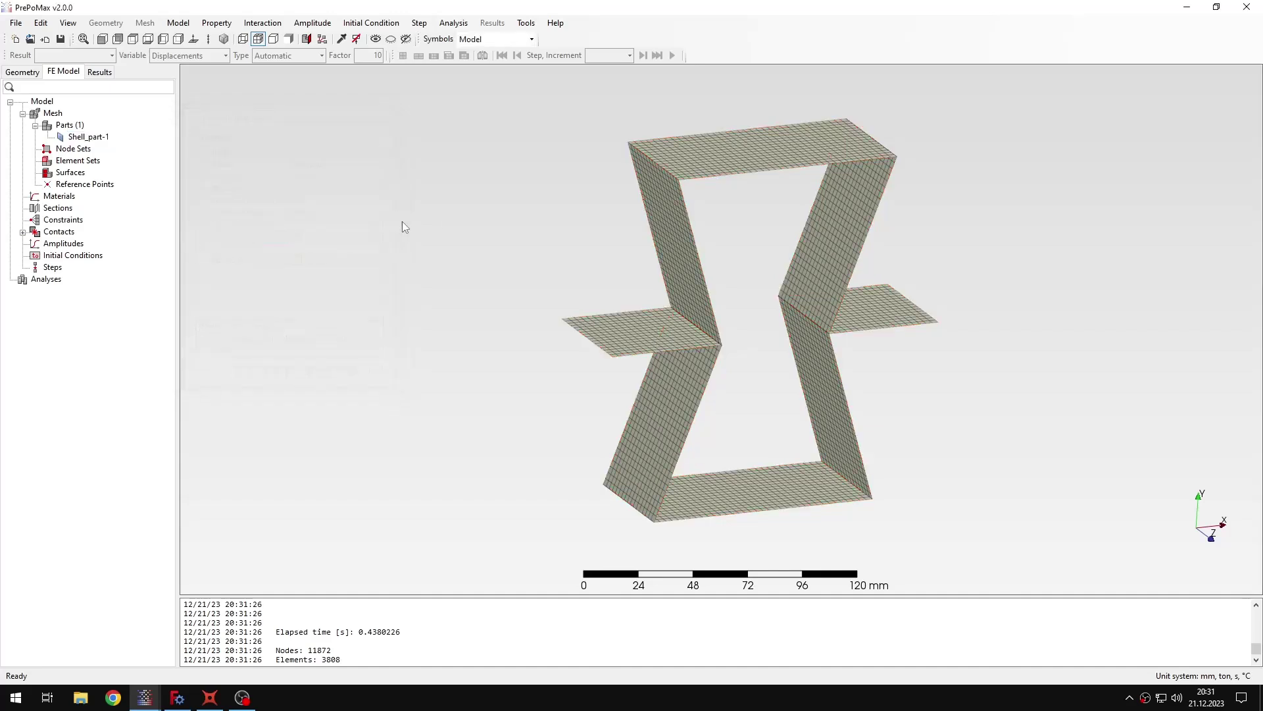
# - Display the meshed shell part with model edges only, hiding the element edges
pyautogui.click(273, 39)
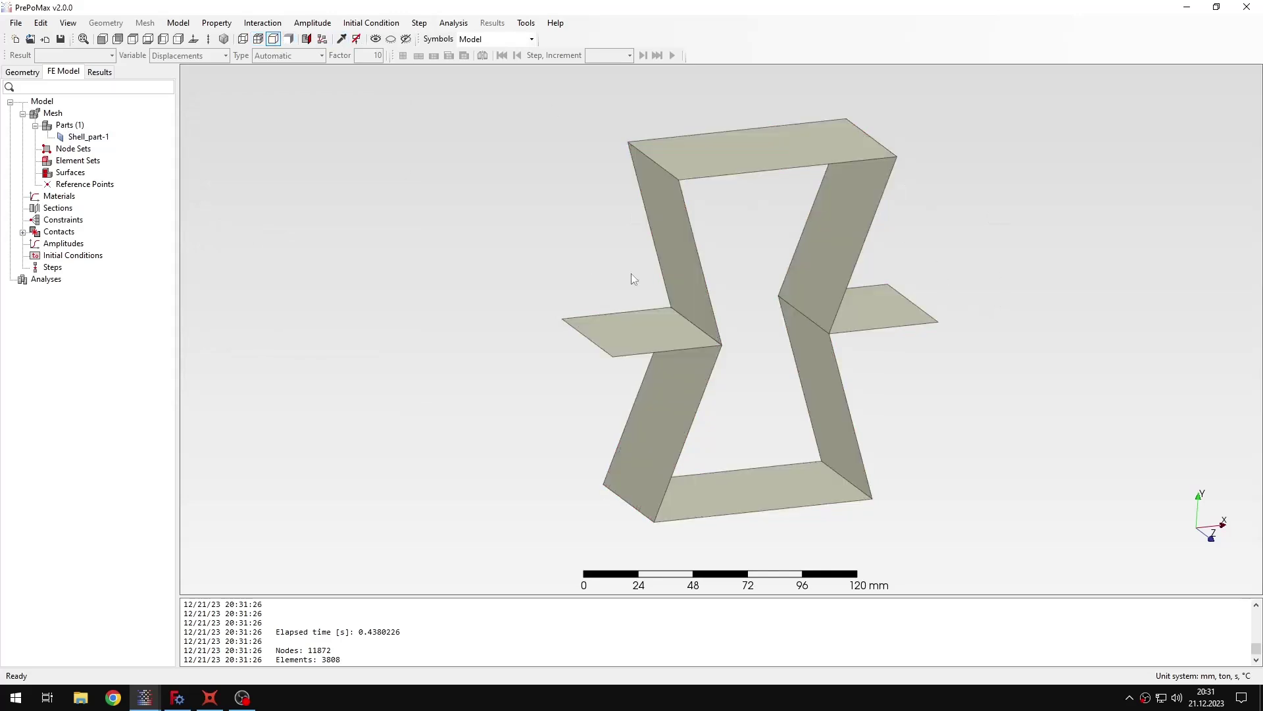
pyautogui.moveTo(630, 274); pyautogui.dragTo(464, 271, button='middle')
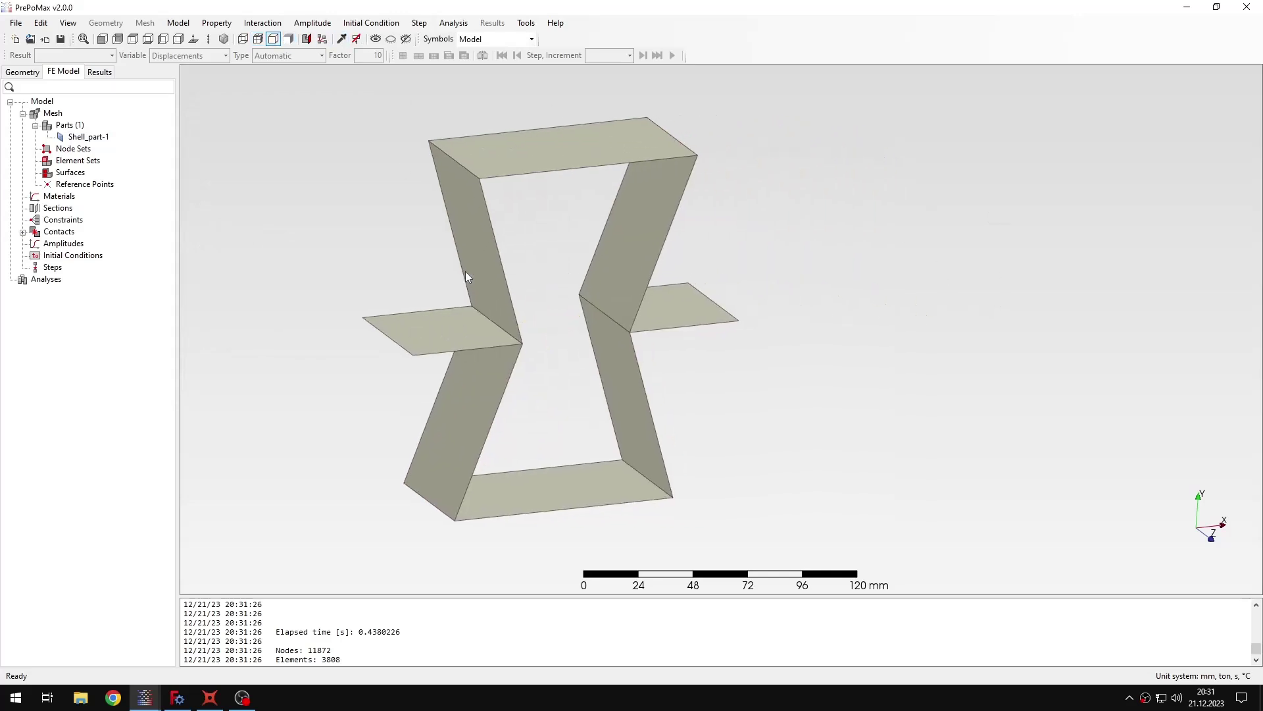
pyautogui.moveTo(517, 289); pyautogui.dragTo(473, 223)
pyautogui.moveTo(475, 280); pyautogui.dragTo(520, 266)
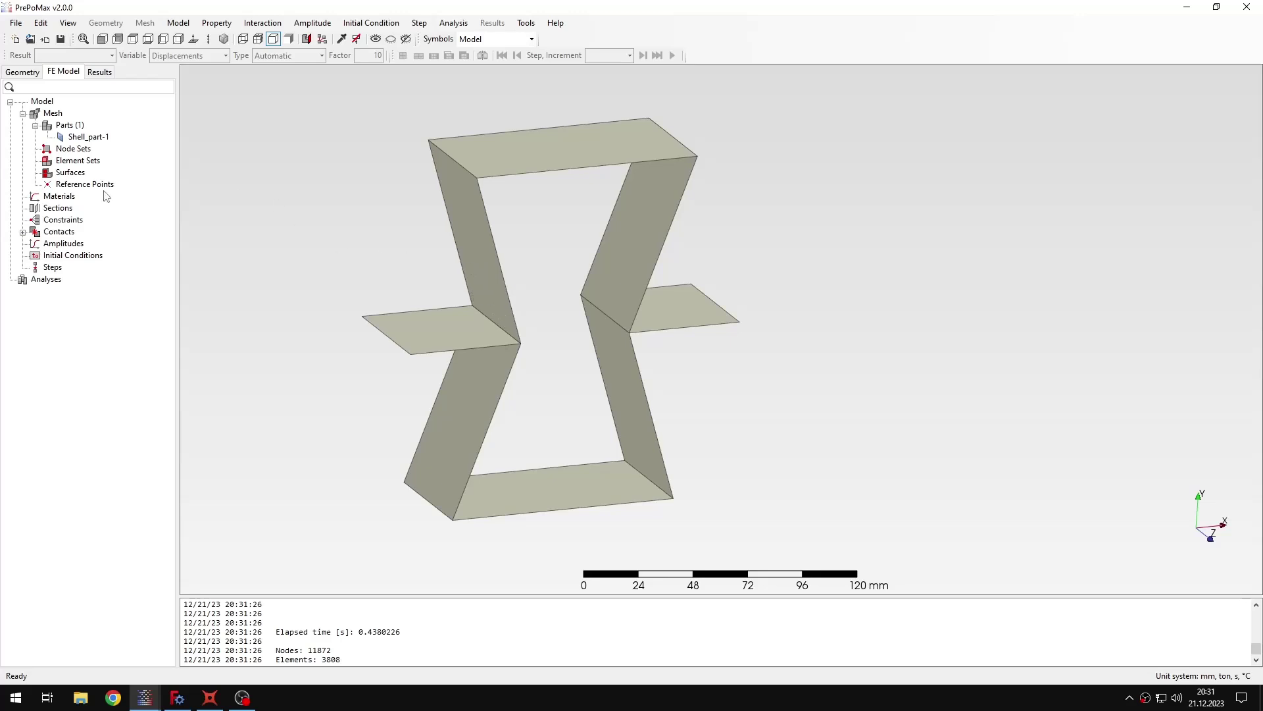
# - Create an elastic material with a Young's modulus of 210000 MPa and a Poisson's ratio of 0.3
pyautogui.doubleClick(70, 197)
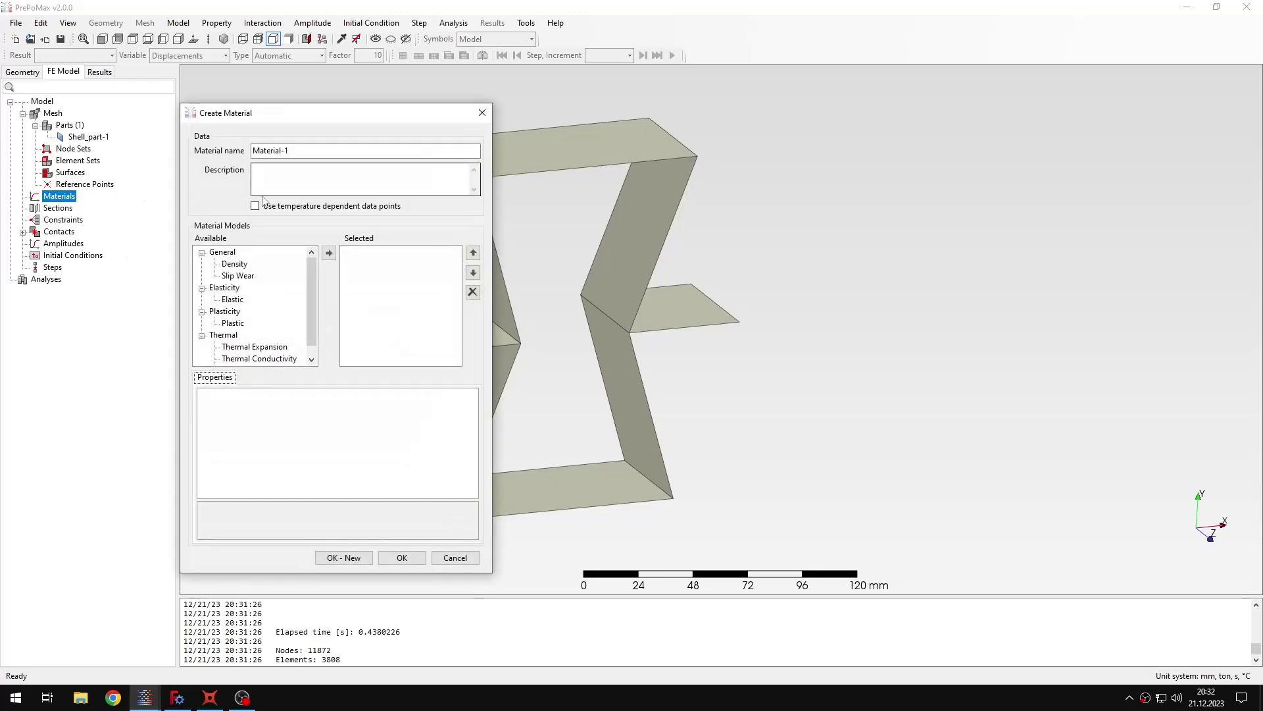
pyautogui.click(235, 299)
pyautogui.click(329, 253)
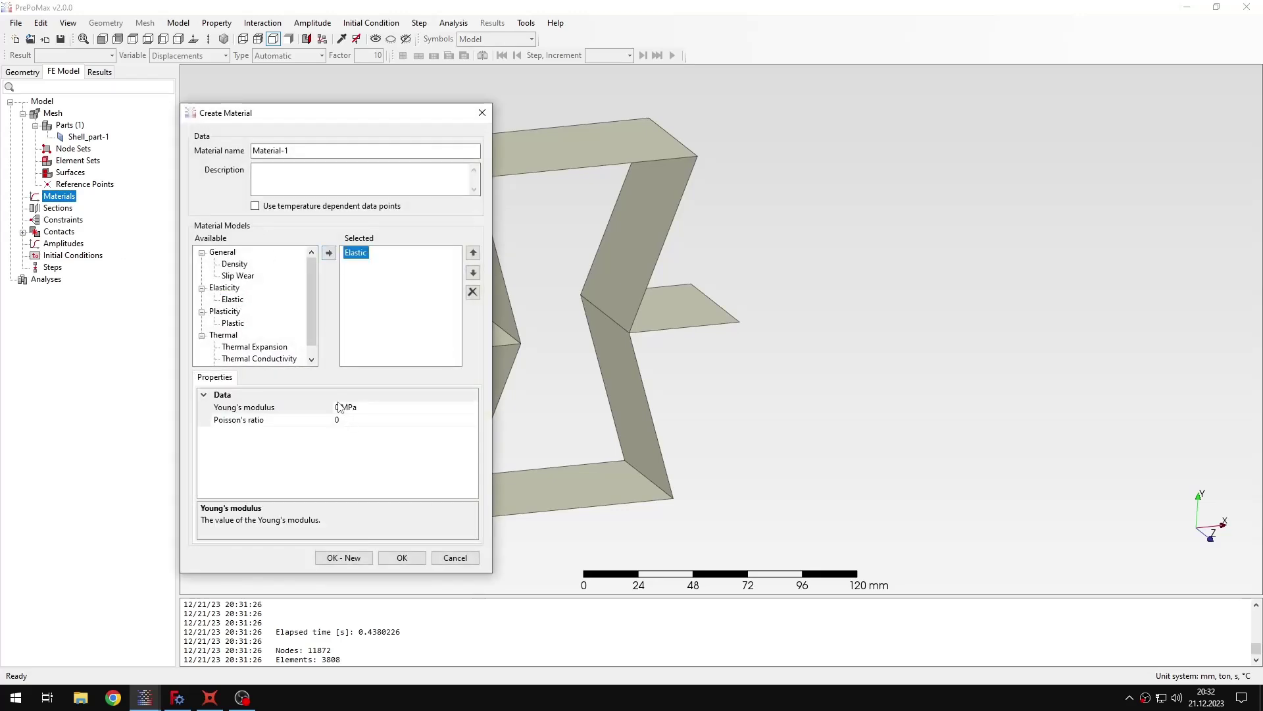
pyautogui.click(339, 407)
pyautogui.write('210000')
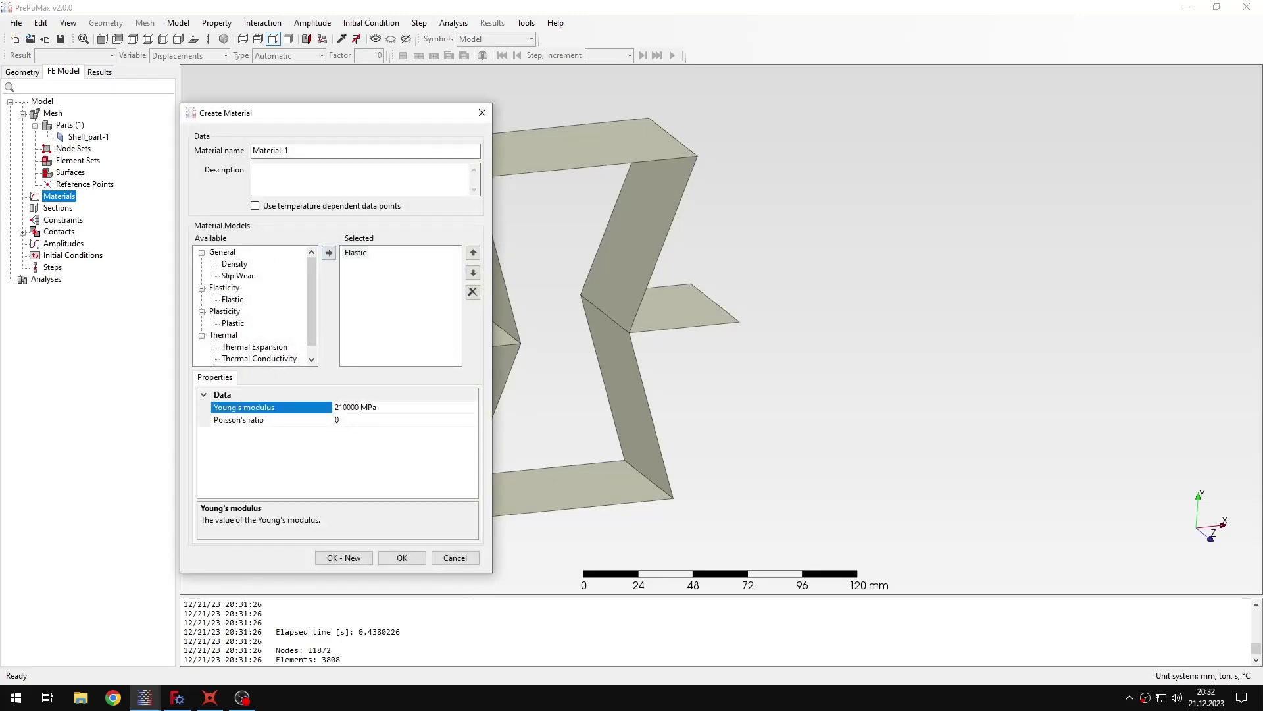
pyautogui.press('Down')
pyautogui.write('0.')
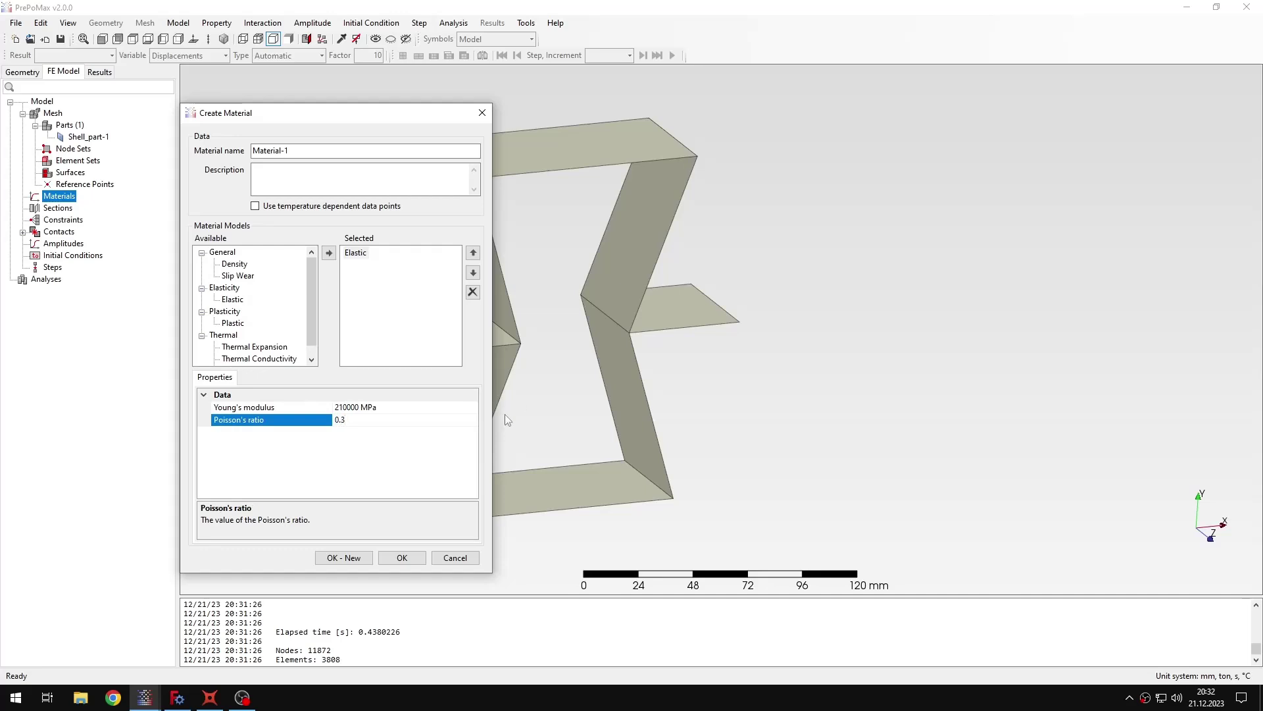
pyautogui.click(401, 557)
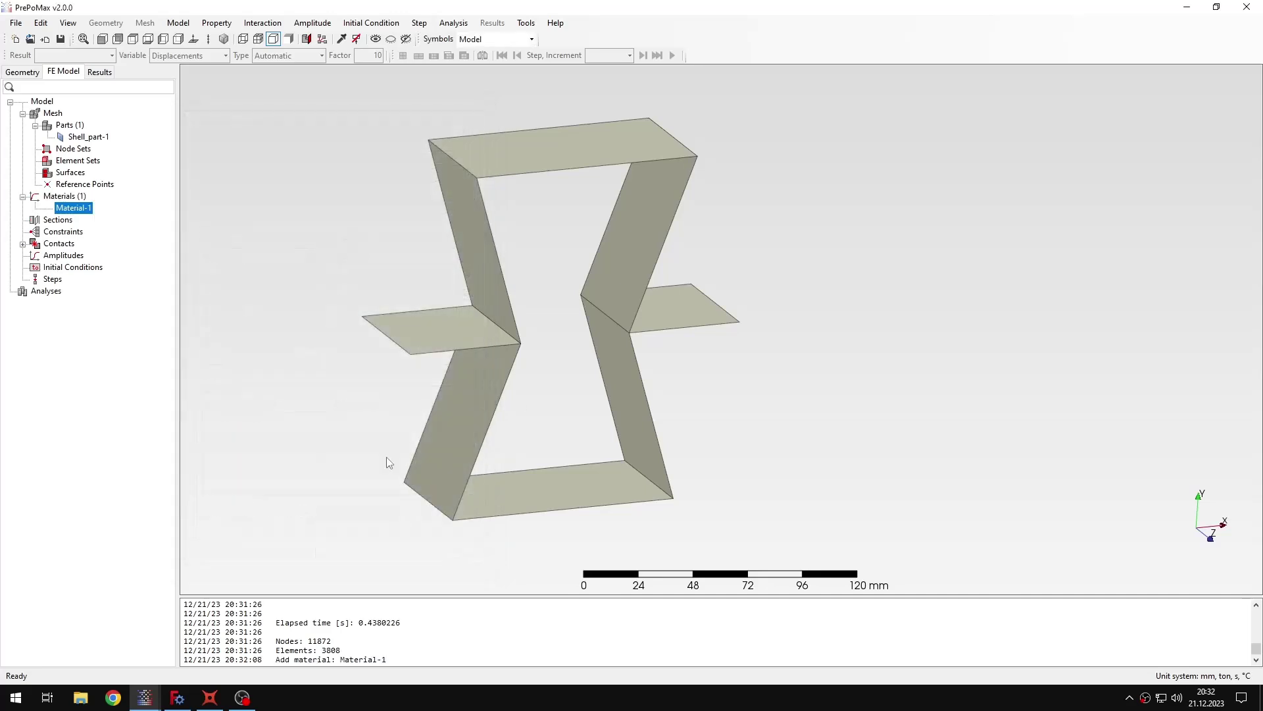
# - Create a shell section of Material-1 with a thickness of 3 mm, assigned to all surfaces of the unit cell
pyautogui.doubleClick(57, 220)
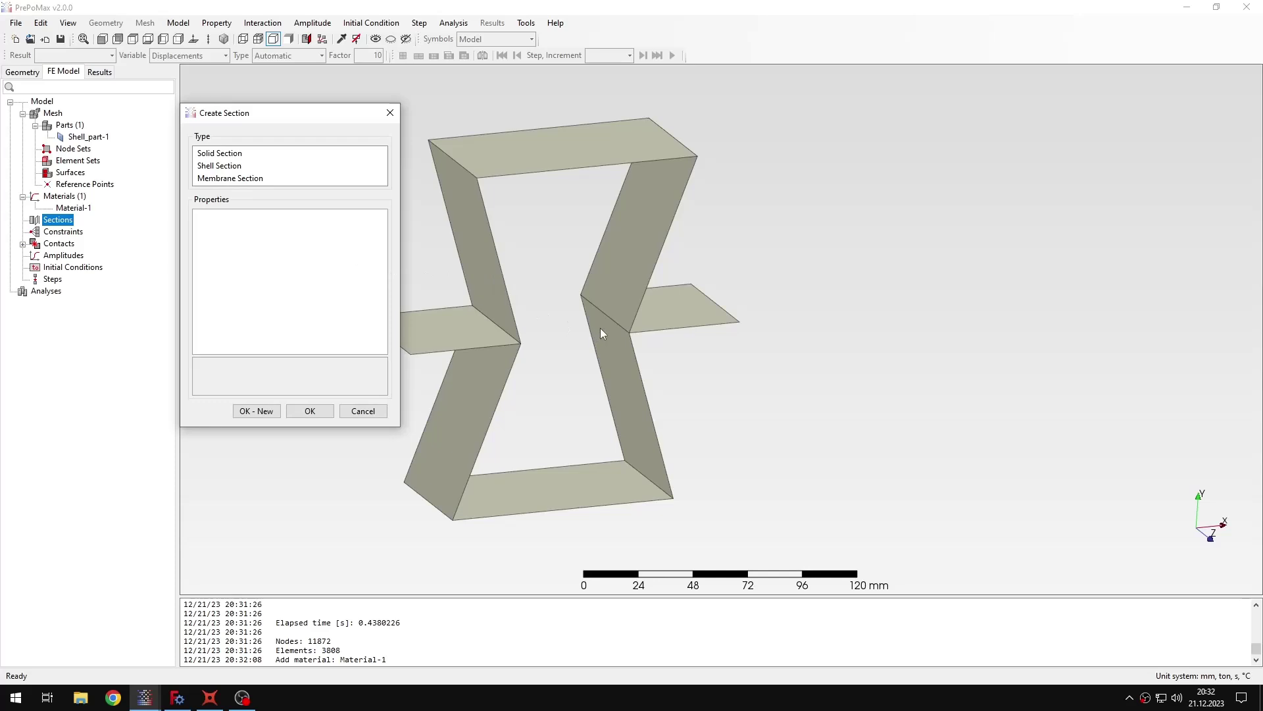
pyautogui.click(239, 169)
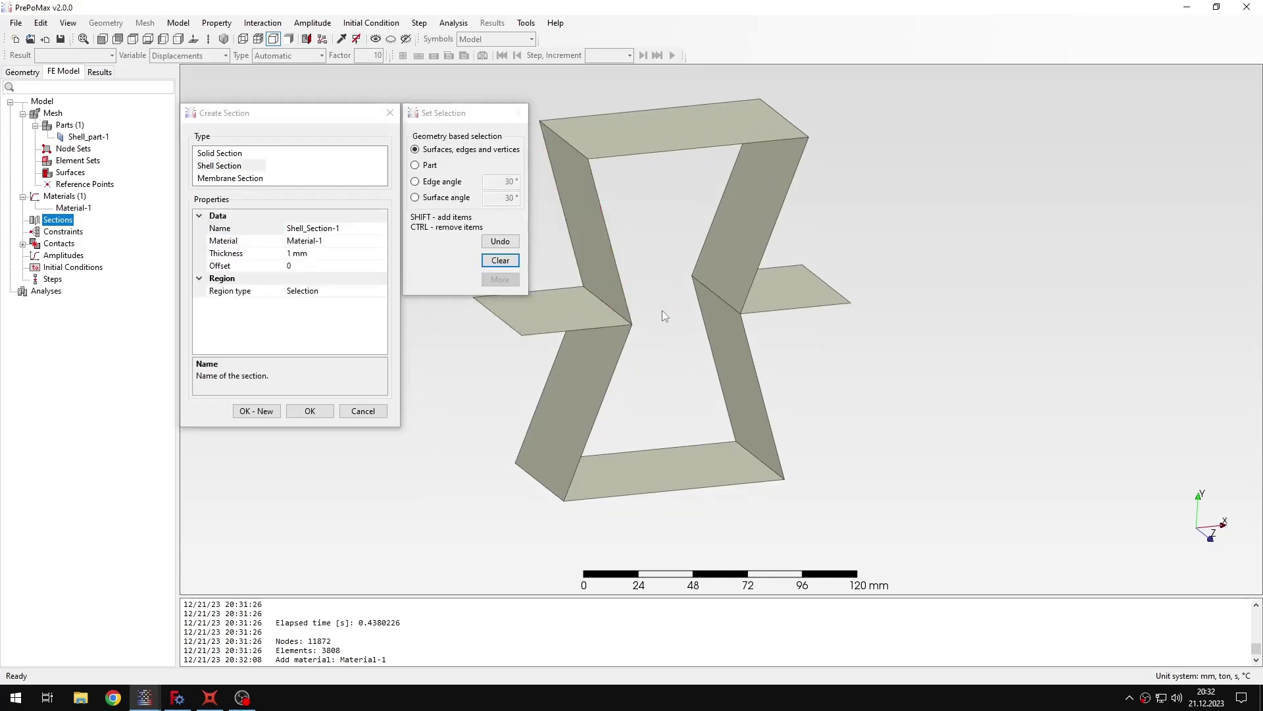
pyautogui.moveTo(618, 82); pyautogui.dragTo(1080, 547)
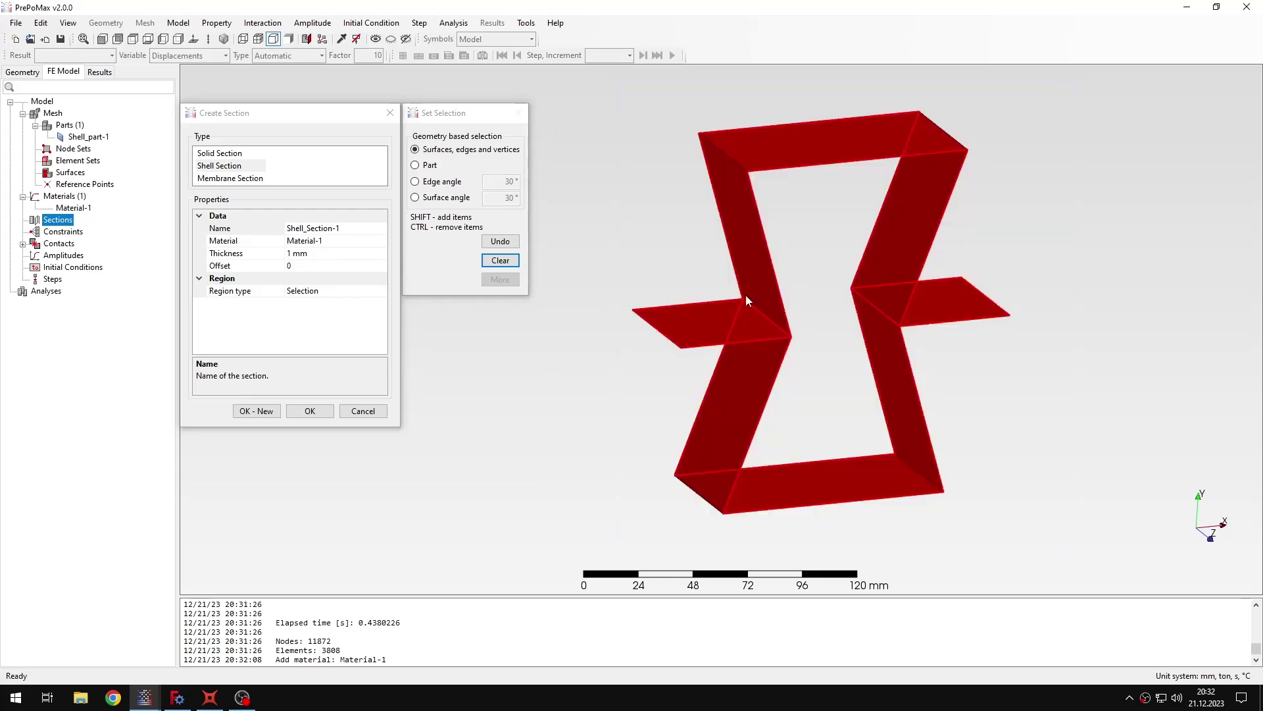
pyautogui.click(292, 255)
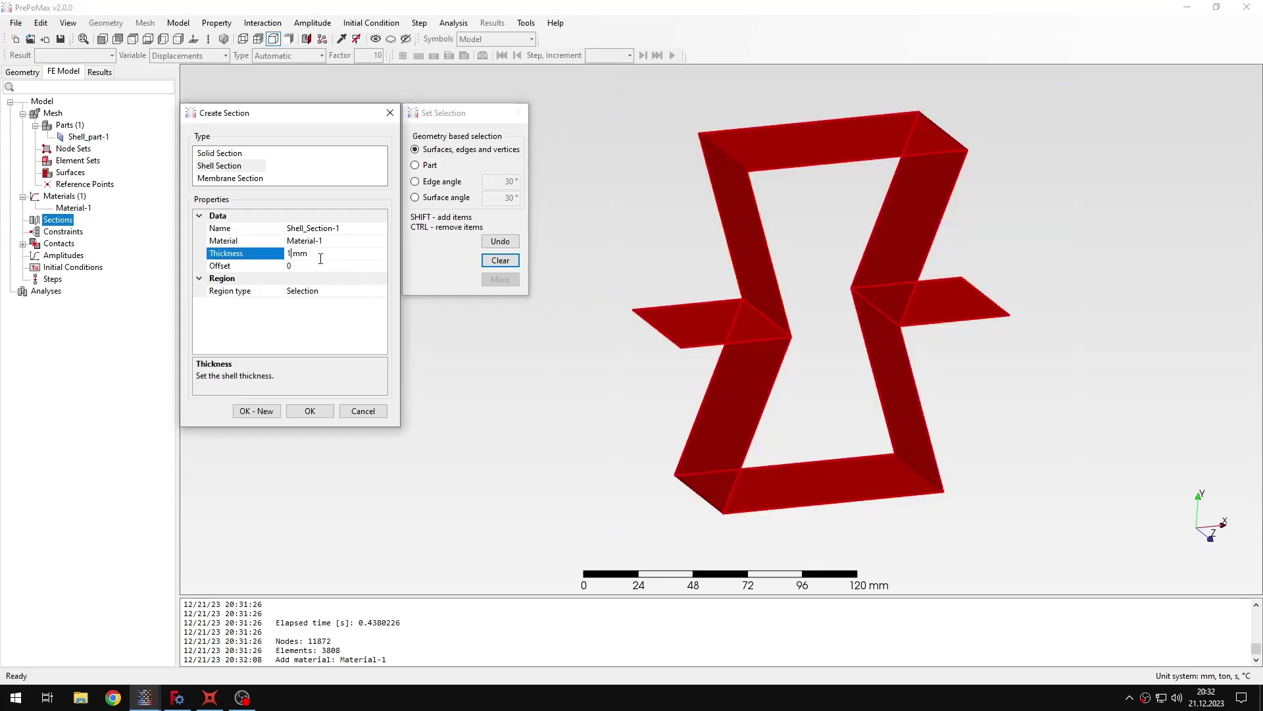
pyautogui.press('BackSpace')
pyautogui.write('3')
pyautogui.click(310, 411)
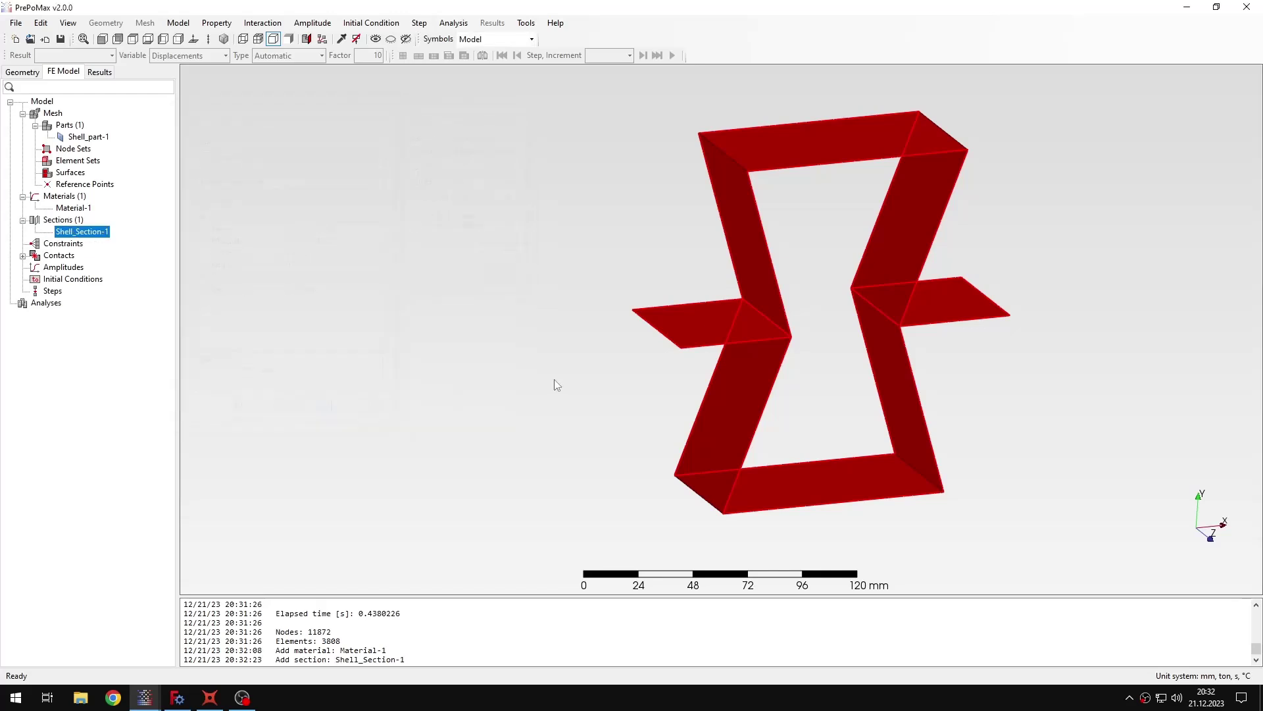
# - Create a static analysis step with the default solver and incrementation settings
pyautogui.moveTo(543, 350); pyautogui.dragTo(528, 337, button='middle')
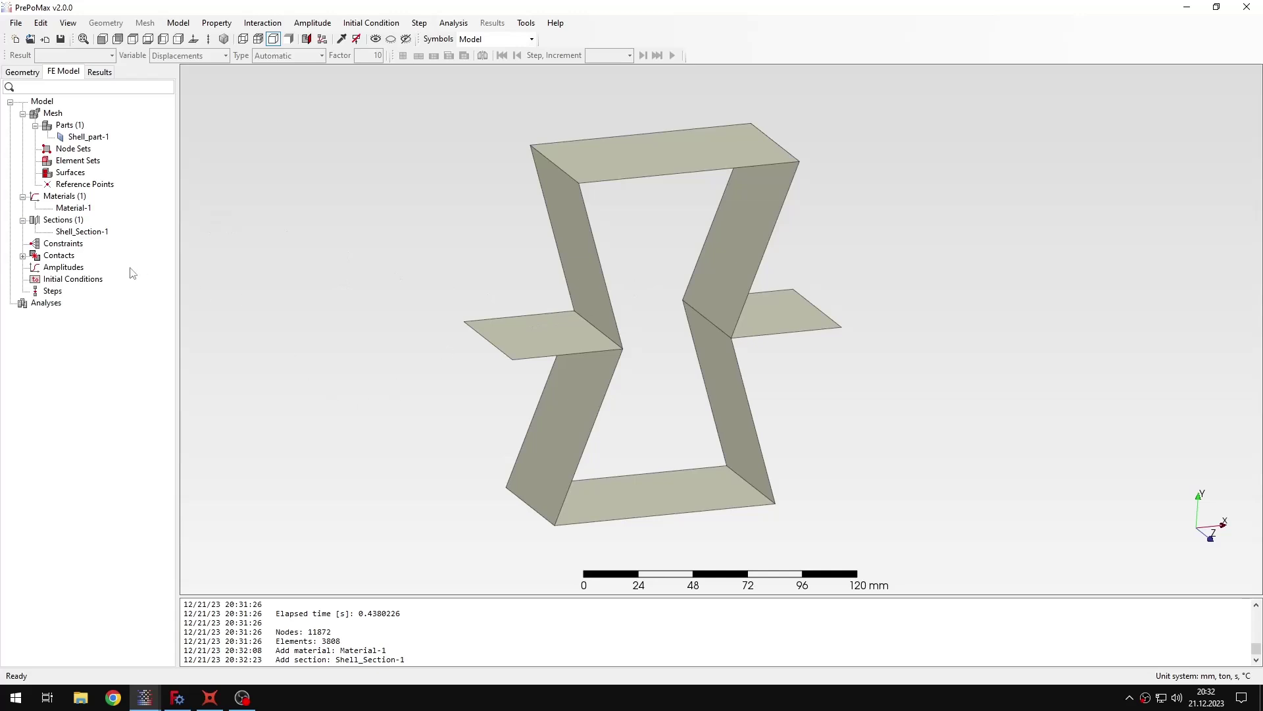
pyautogui.doubleClick(53, 291)
pyautogui.click(224, 153)
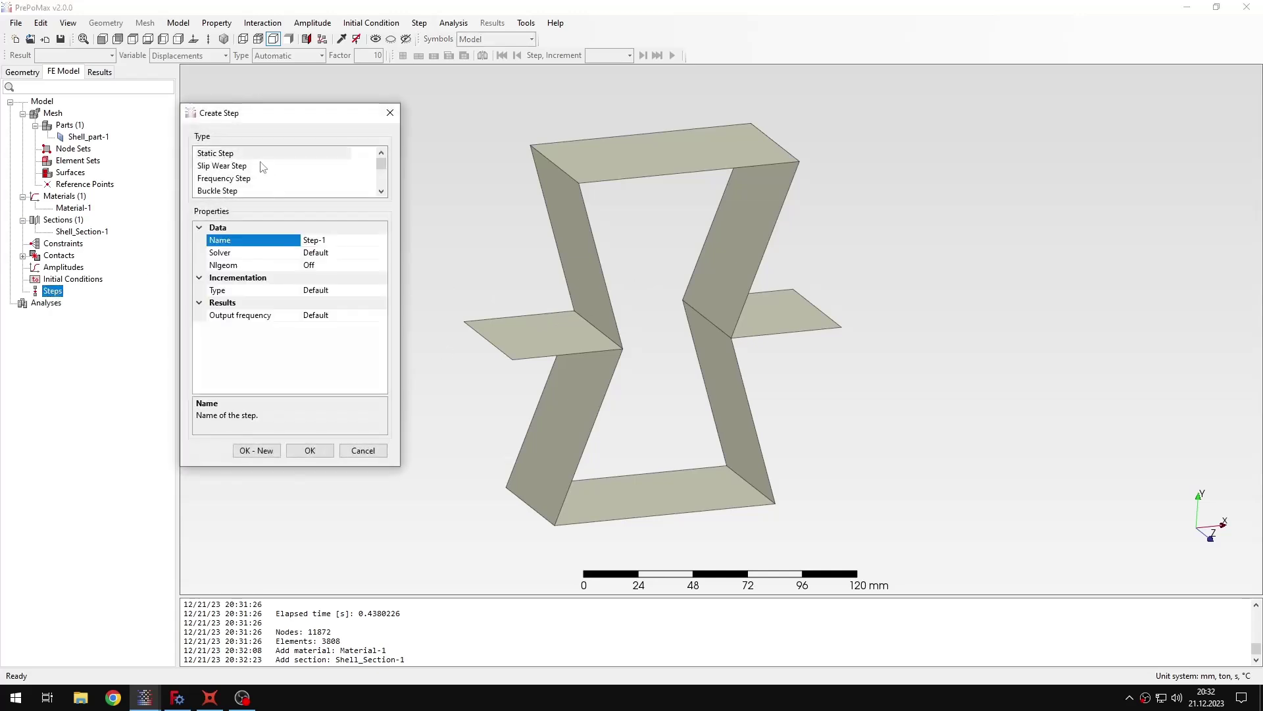
pyautogui.click(313, 450)
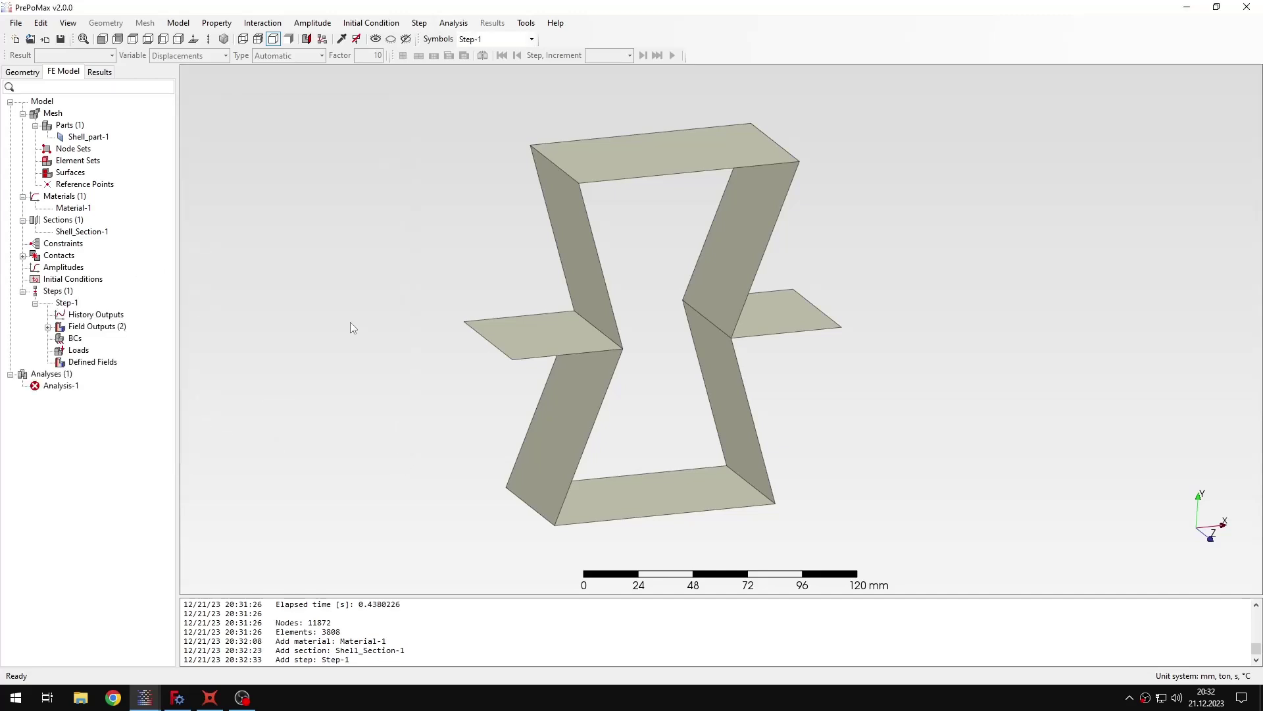
# - Fix the bottom plate of the unit cell and prescribe a displacement U2 of -1 mm on the top plate
pyautogui.doubleClick(74, 339)
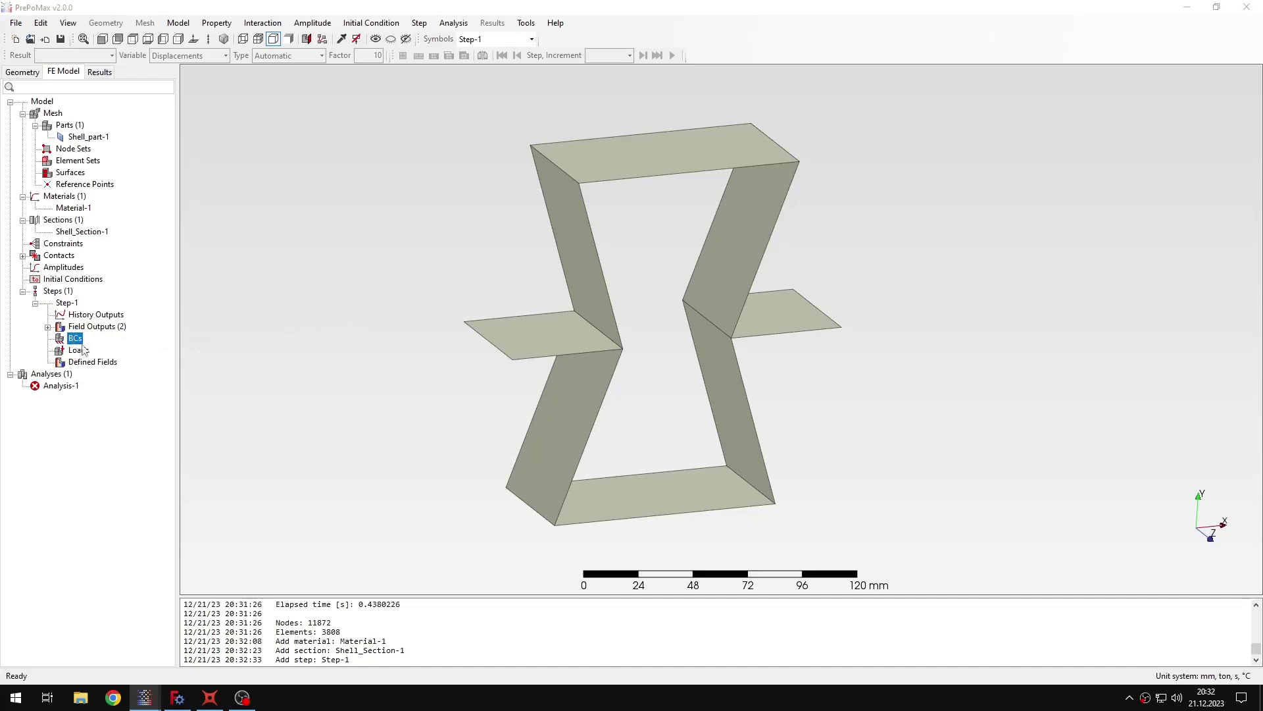
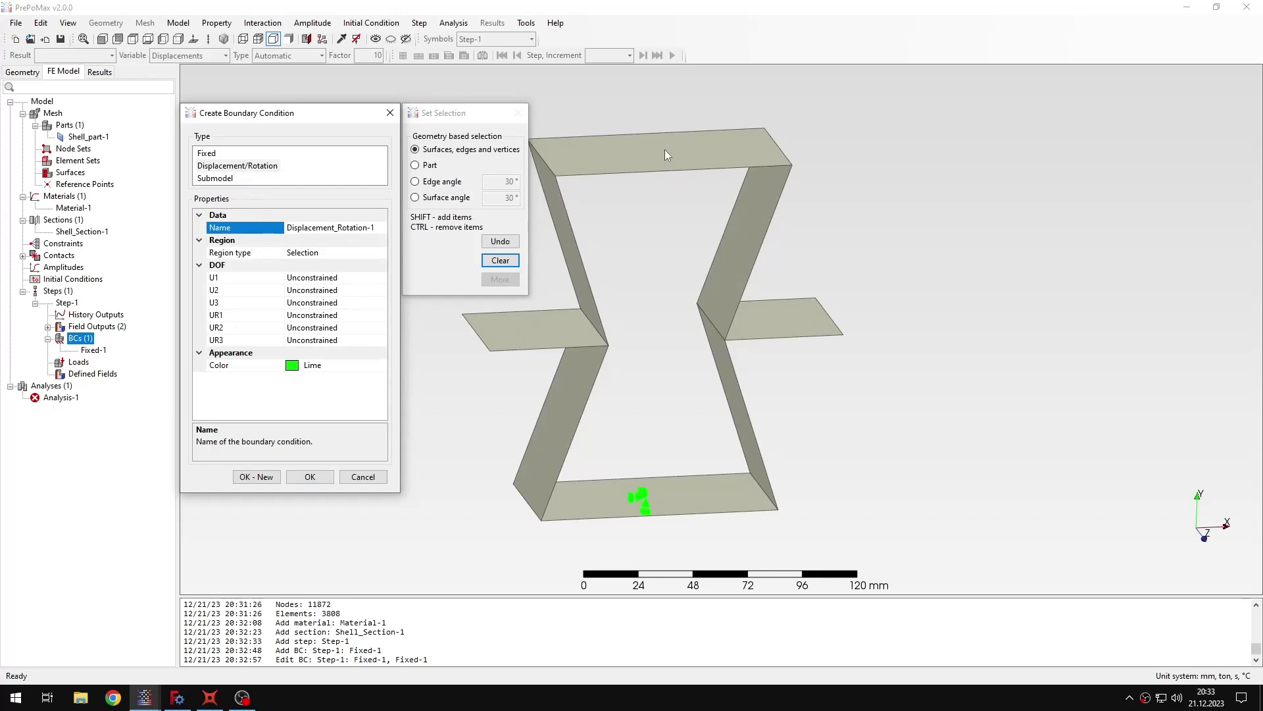
pyautogui.click(665, 150)
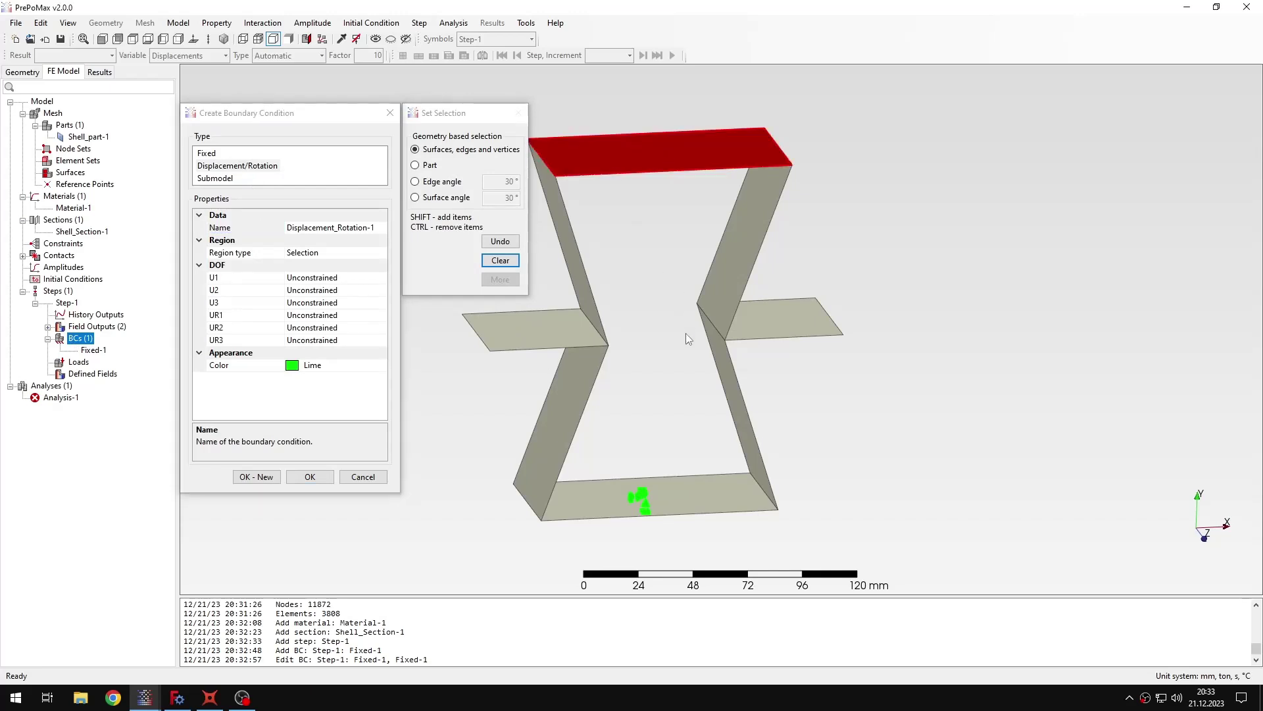
pyautogui.click(289, 291)
pyautogui.click(290, 290)
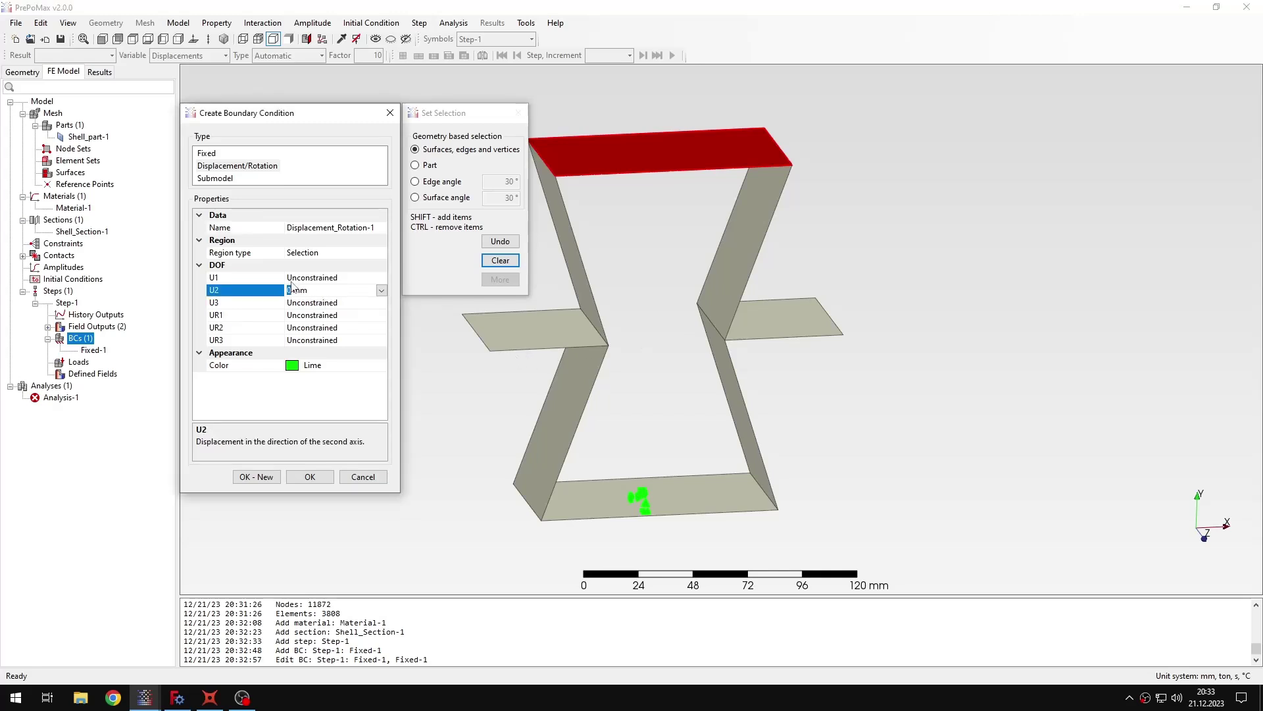
pyautogui.write('-1')
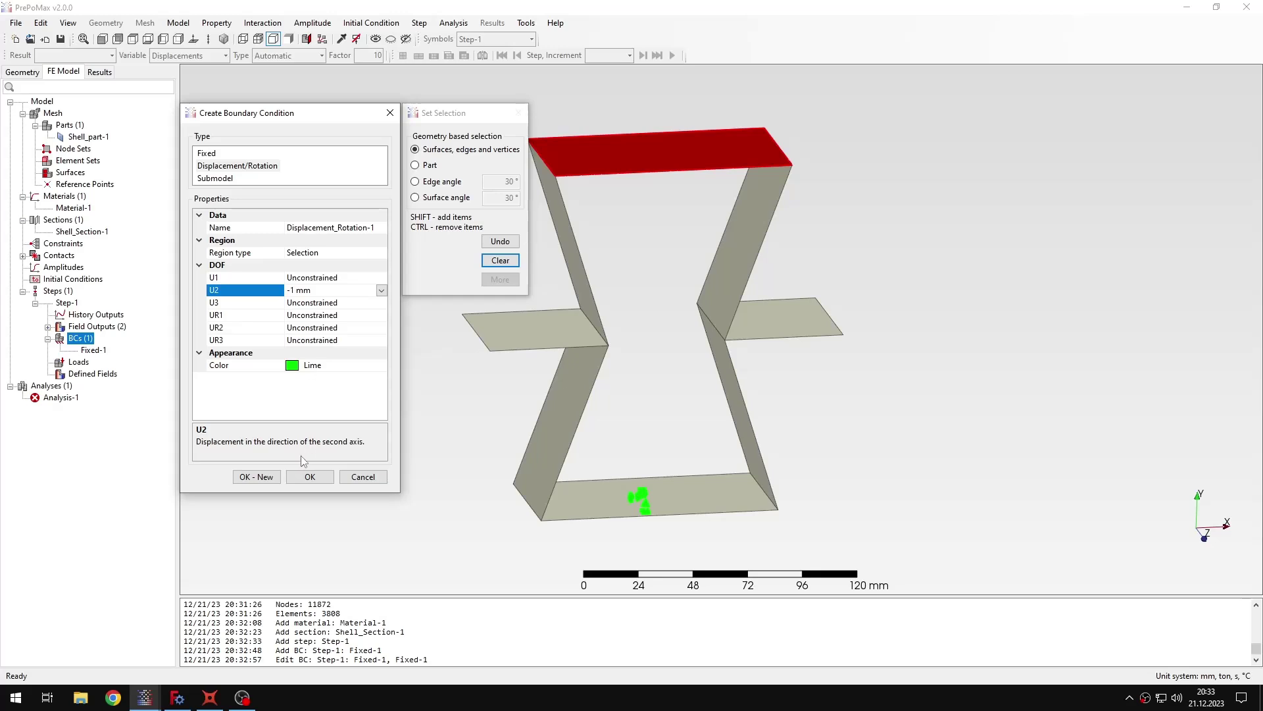
pyautogui.click(310, 476)
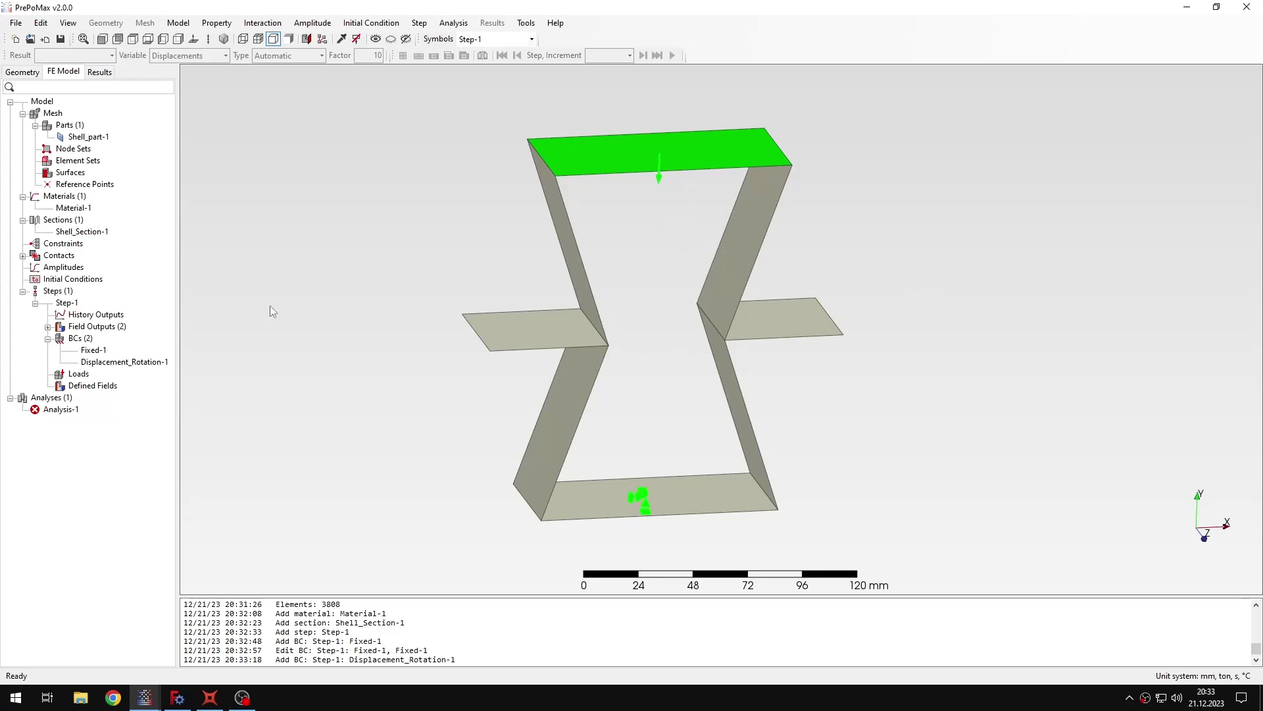
# - Set up a node history output of displacements U with its region picked by individual FE mesh nodes
pyautogui.doubleClick(116, 315)
pyautogui.click(245, 154)
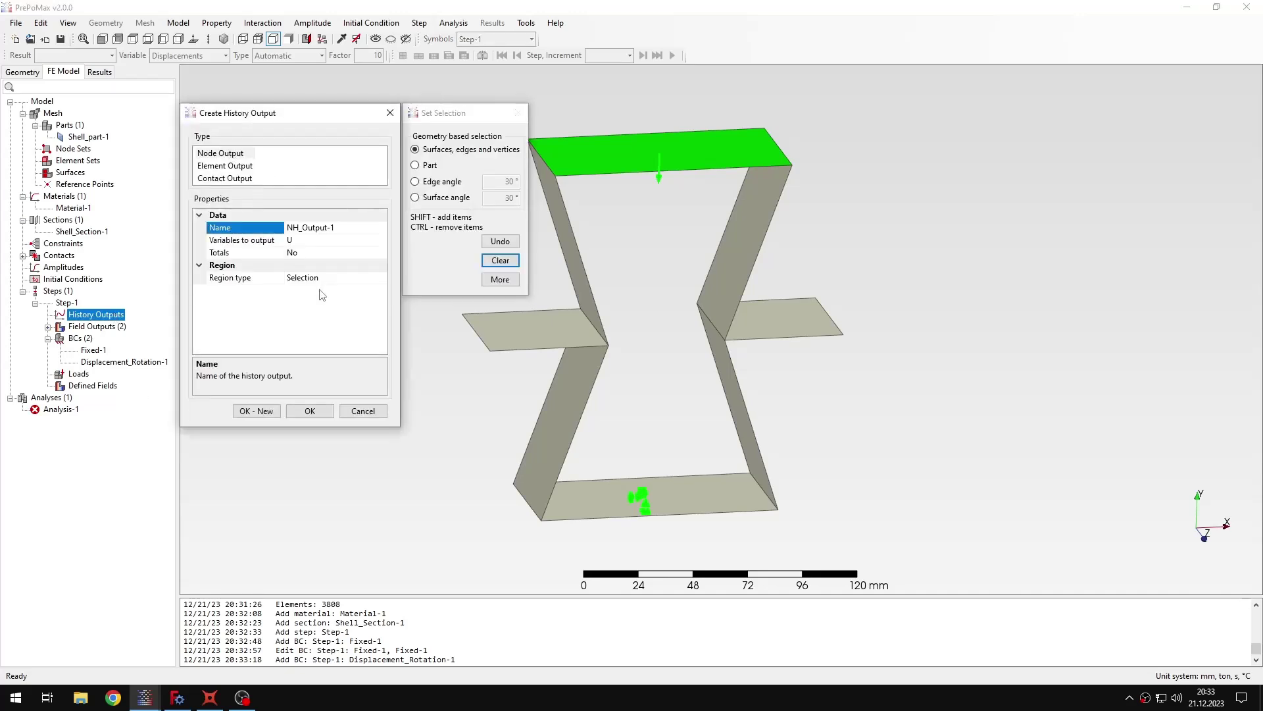
pyautogui.click(290, 240)
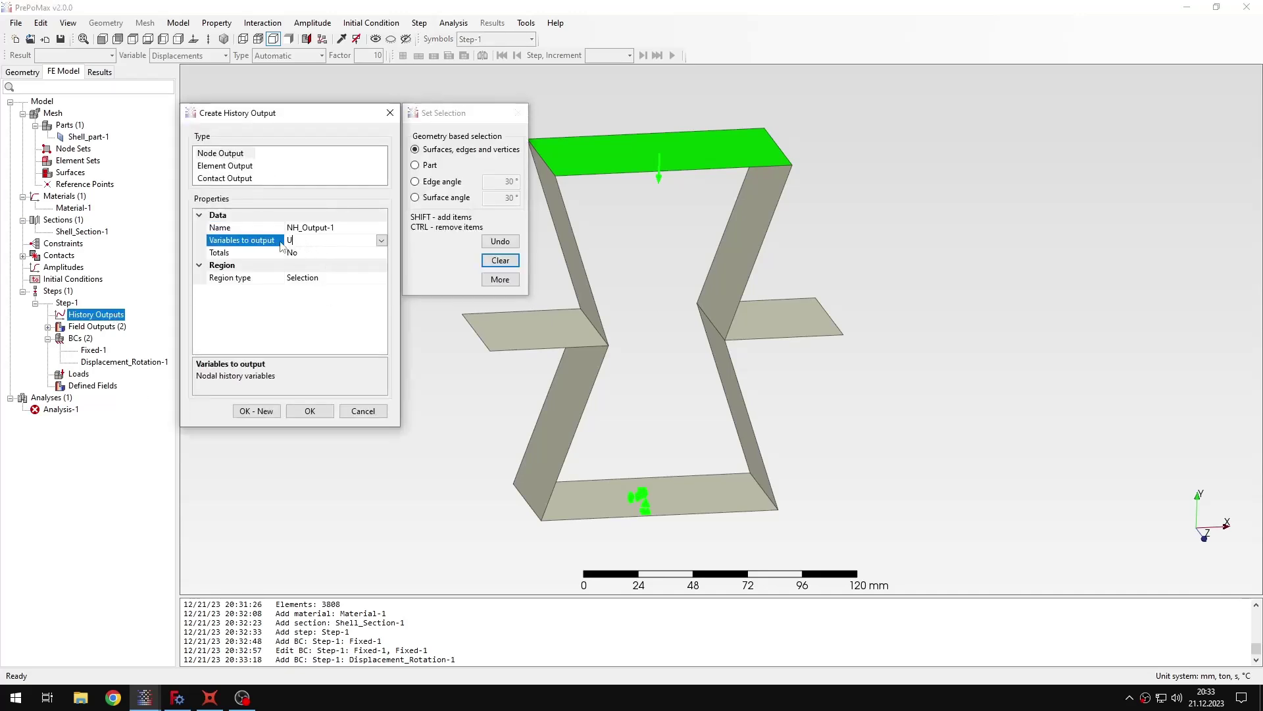
pyautogui.click(327, 278)
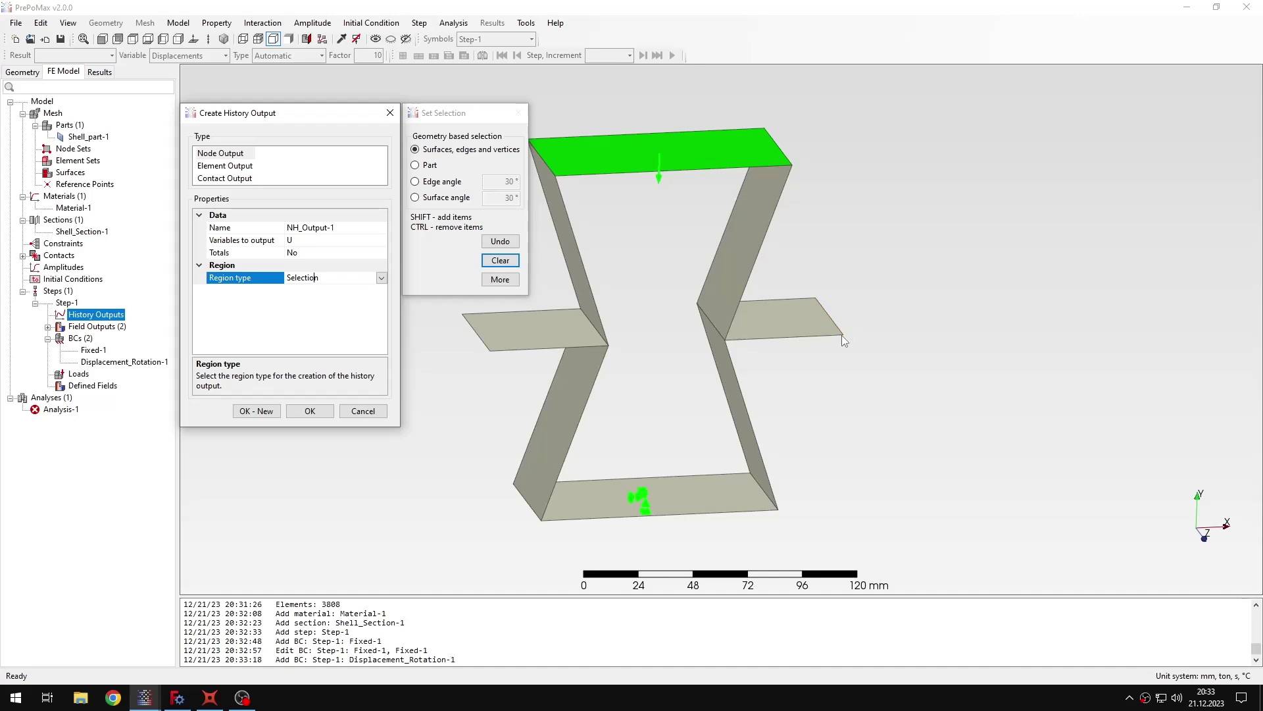
pyautogui.click(500, 279)
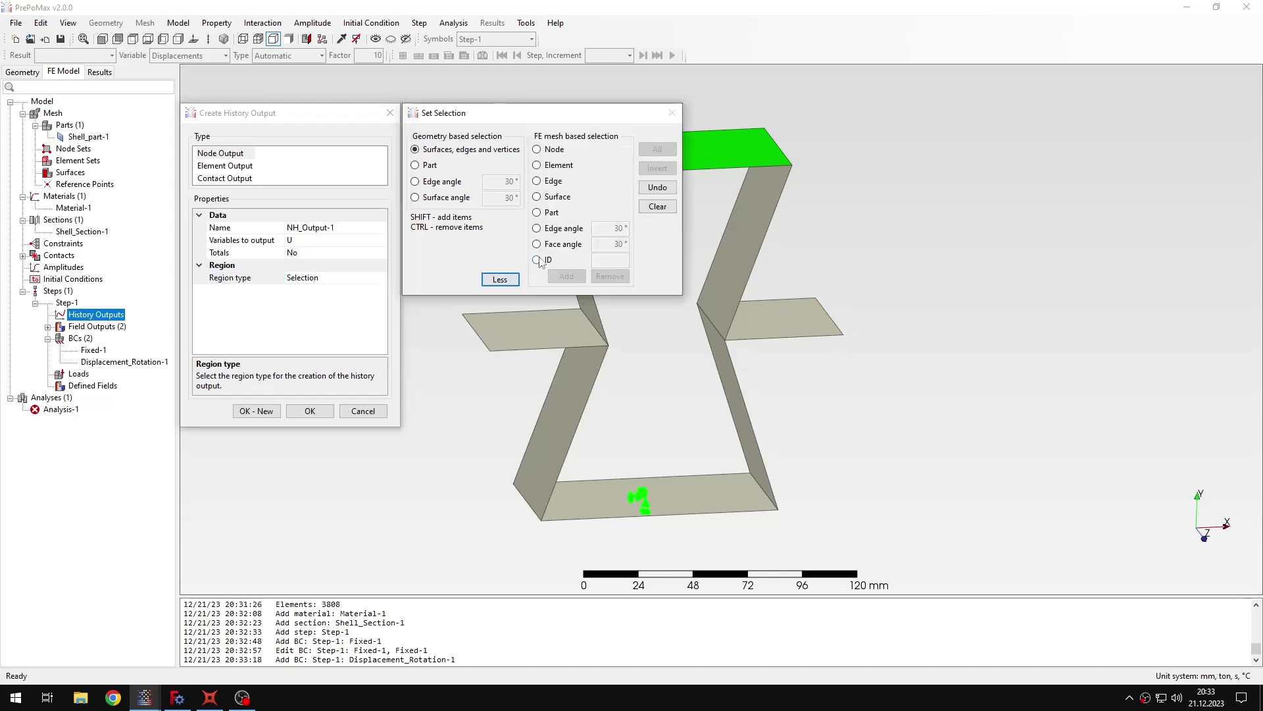
pyautogui.click(557, 153)
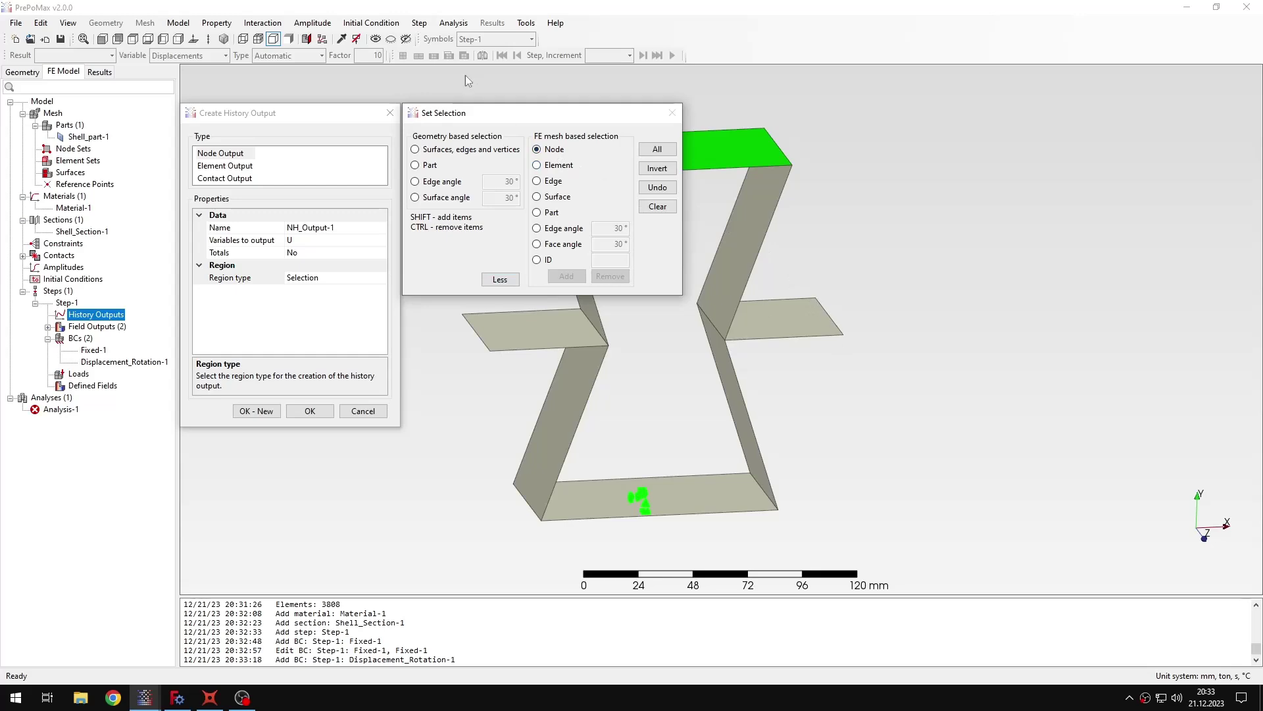
# - With element edges displayed, assign the outer front corner node of the +X side plate to the history output, then show model edges only
pyautogui.click(258, 39)
pyautogui.scroll(4, 844, 336)
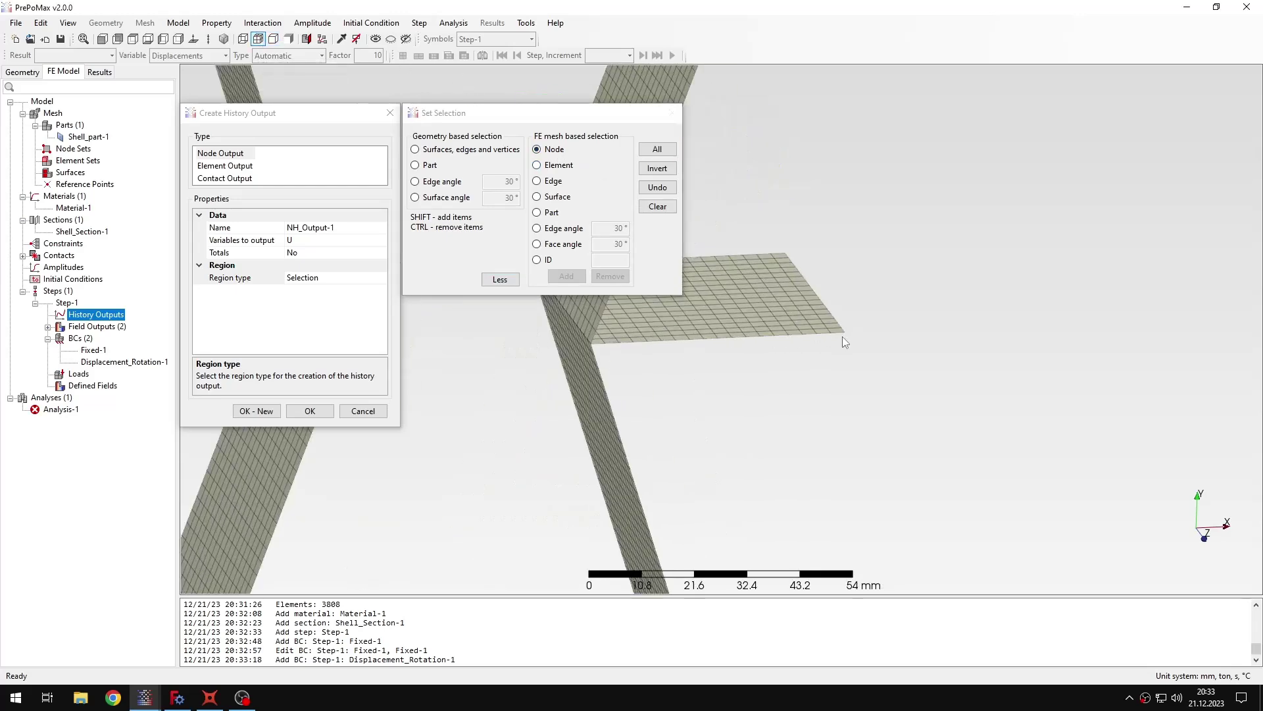
pyautogui.scroll(4, 842, 331)
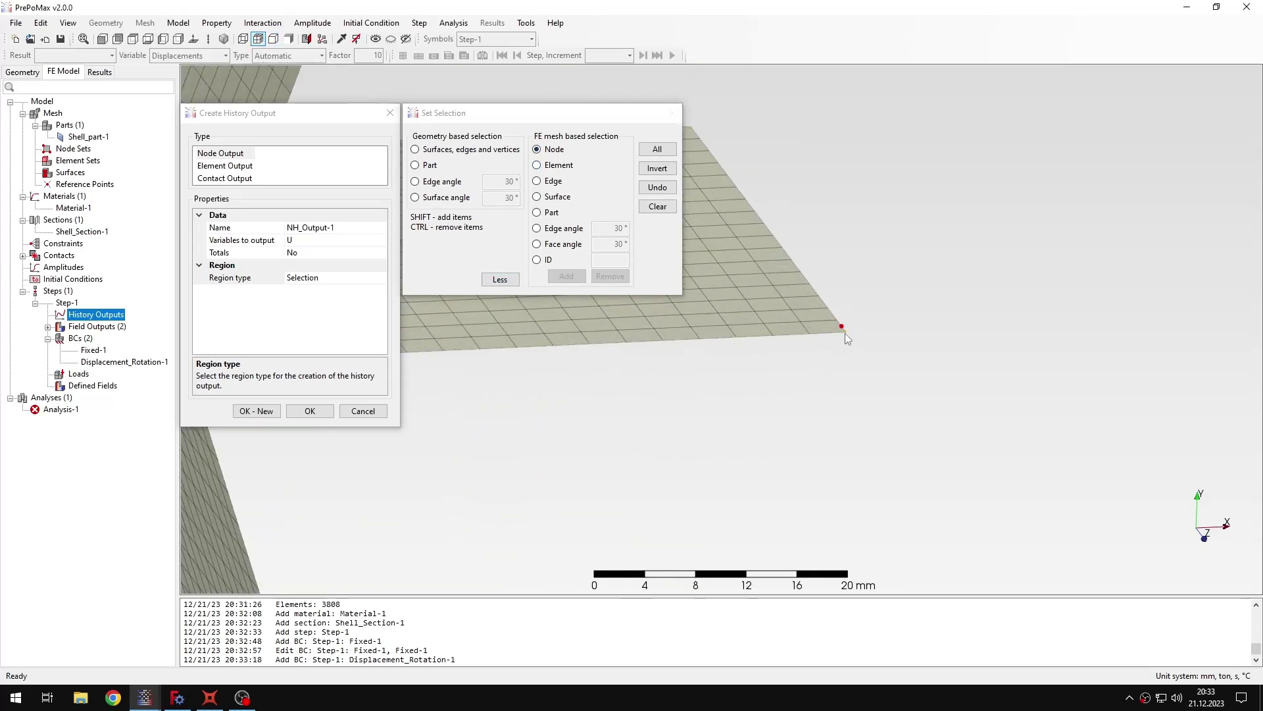
pyautogui.scroll(-8, 849, 348)
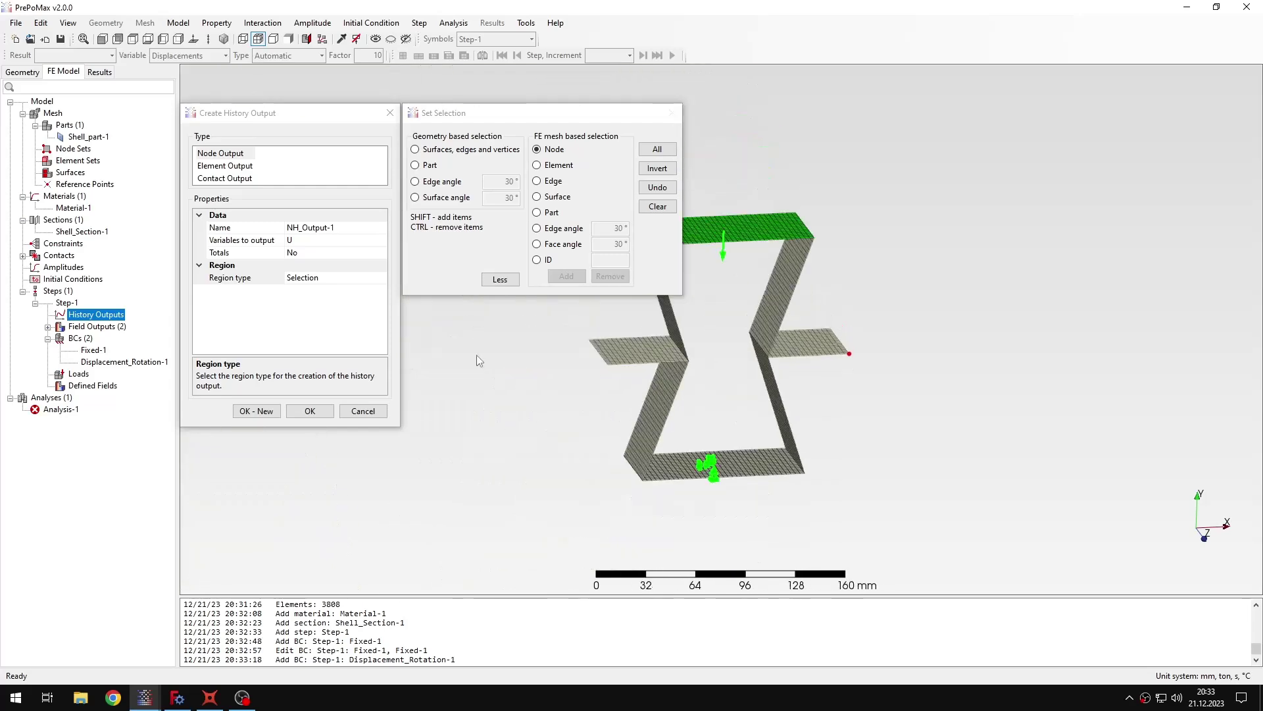
pyautogui.click(313, 410)
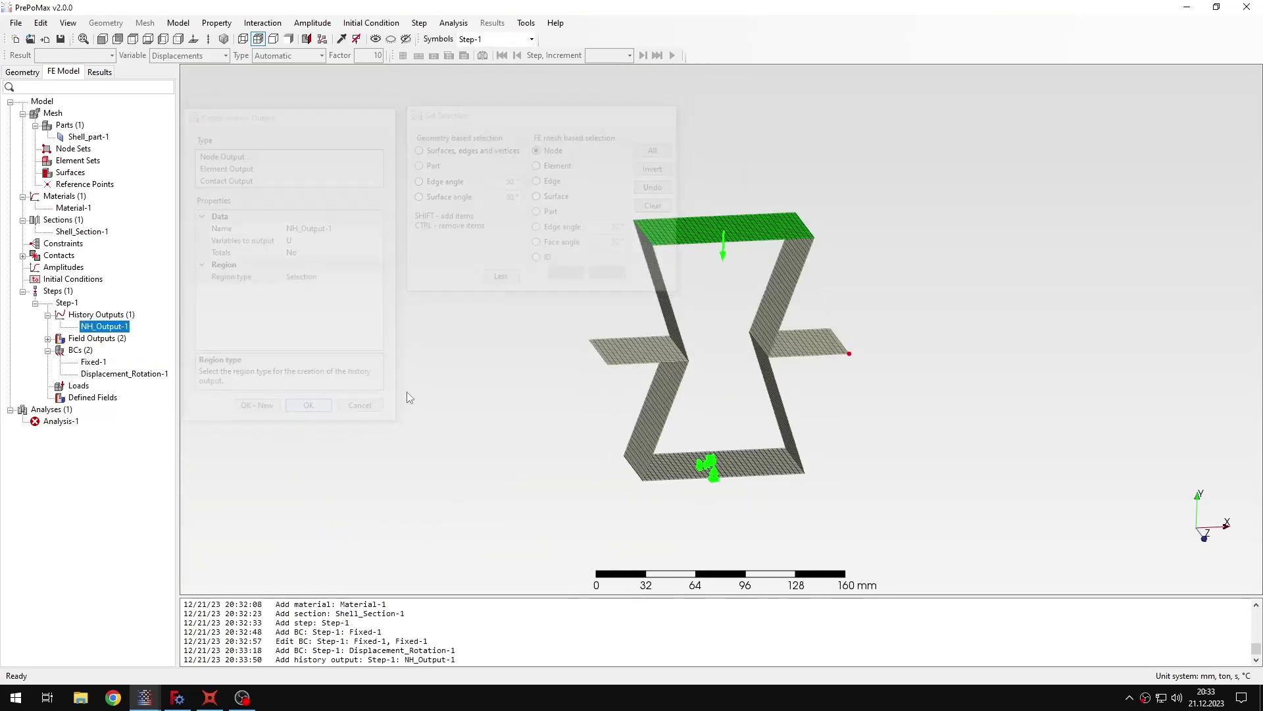
pyautogui.click(273, 39)
pyautogui.scroll(2, 881, 388)
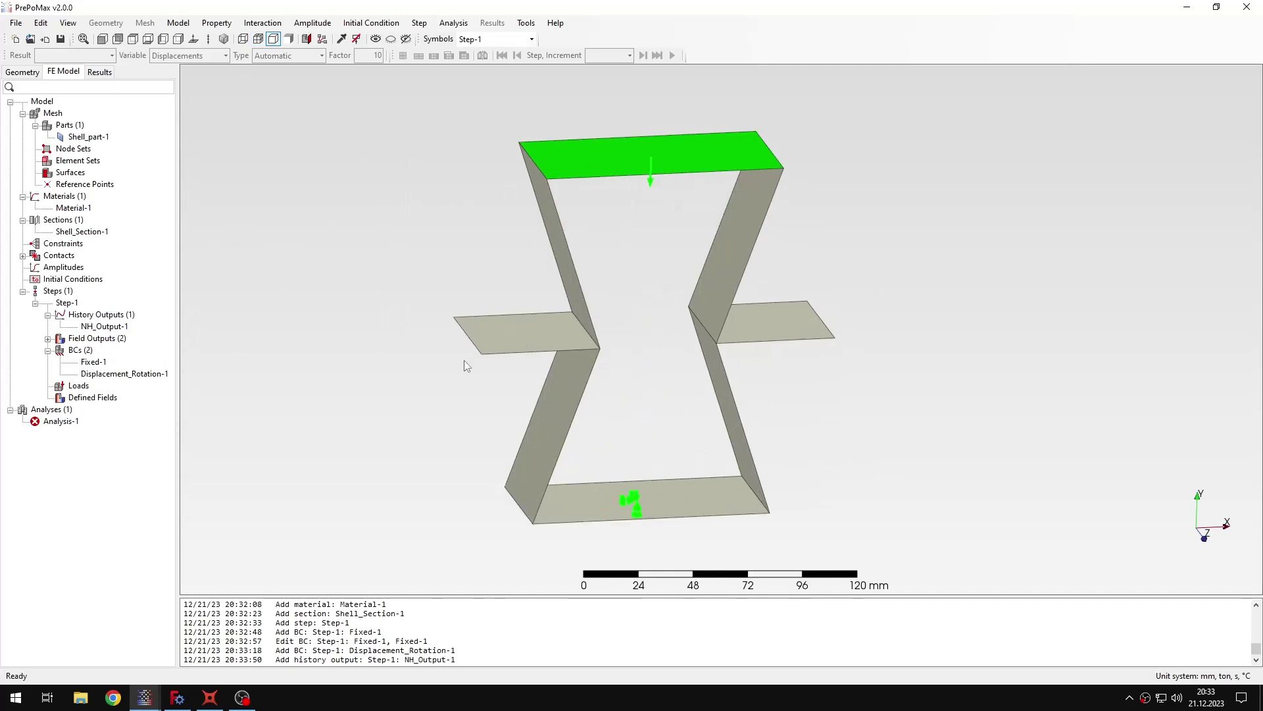
# - Run Analysis-1 and open its results once the job finishes
pyautogui.rightClick(60, 421)
pyautogui.click(86, 443)
pyautogui.click(621, 376)
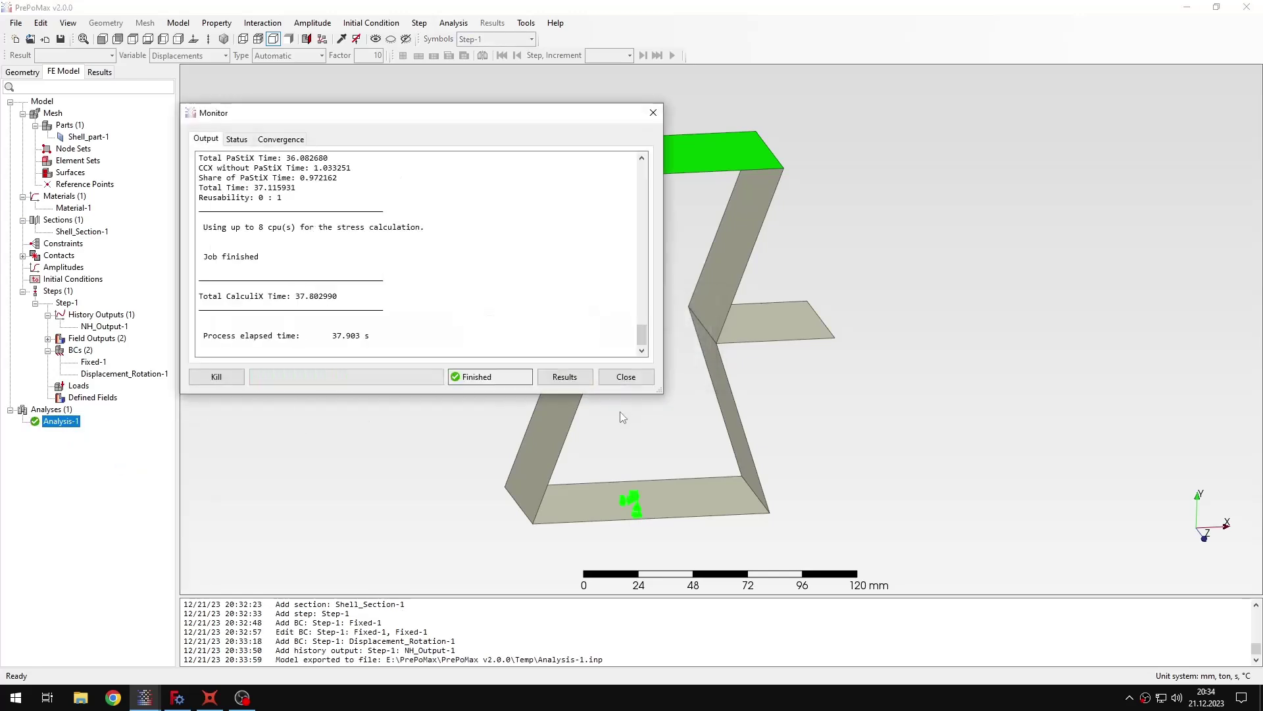
pyautogui.click(564, 377)
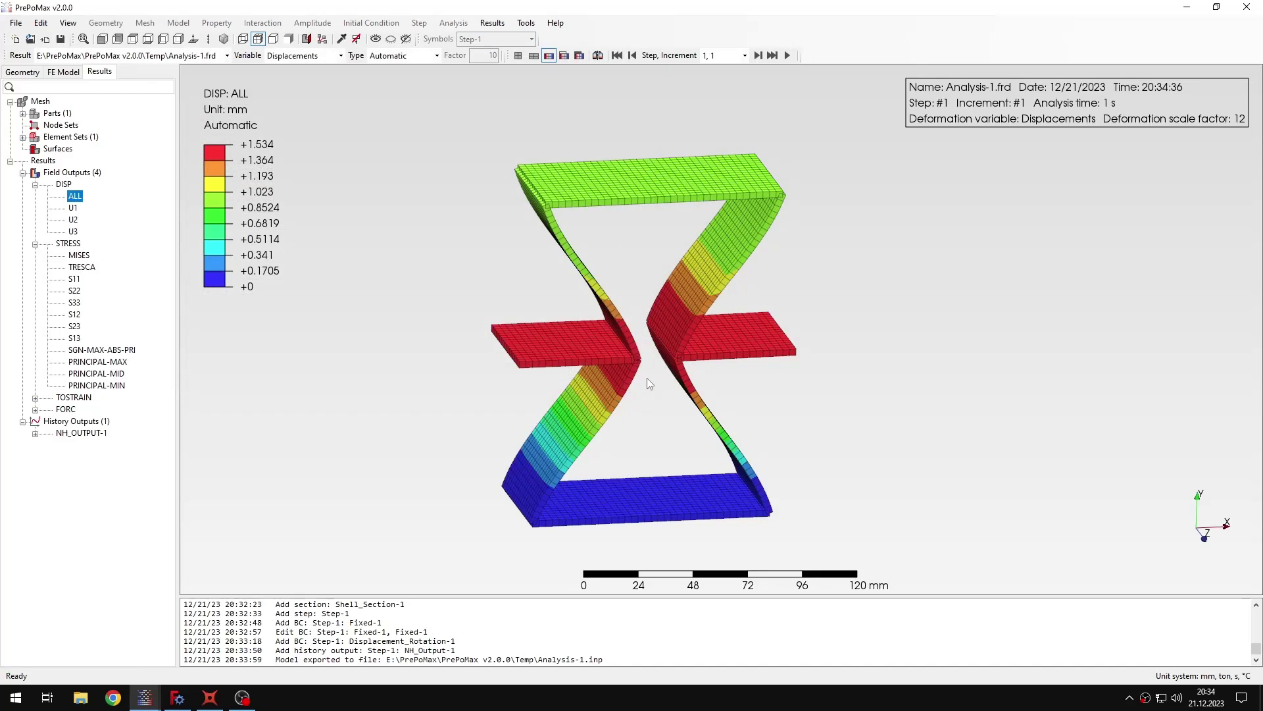
# - In the post-processing settings, draw the undeformed model as a wireframe body
pyautogui.click(524, 24)
pyautogui.click(548, 40)
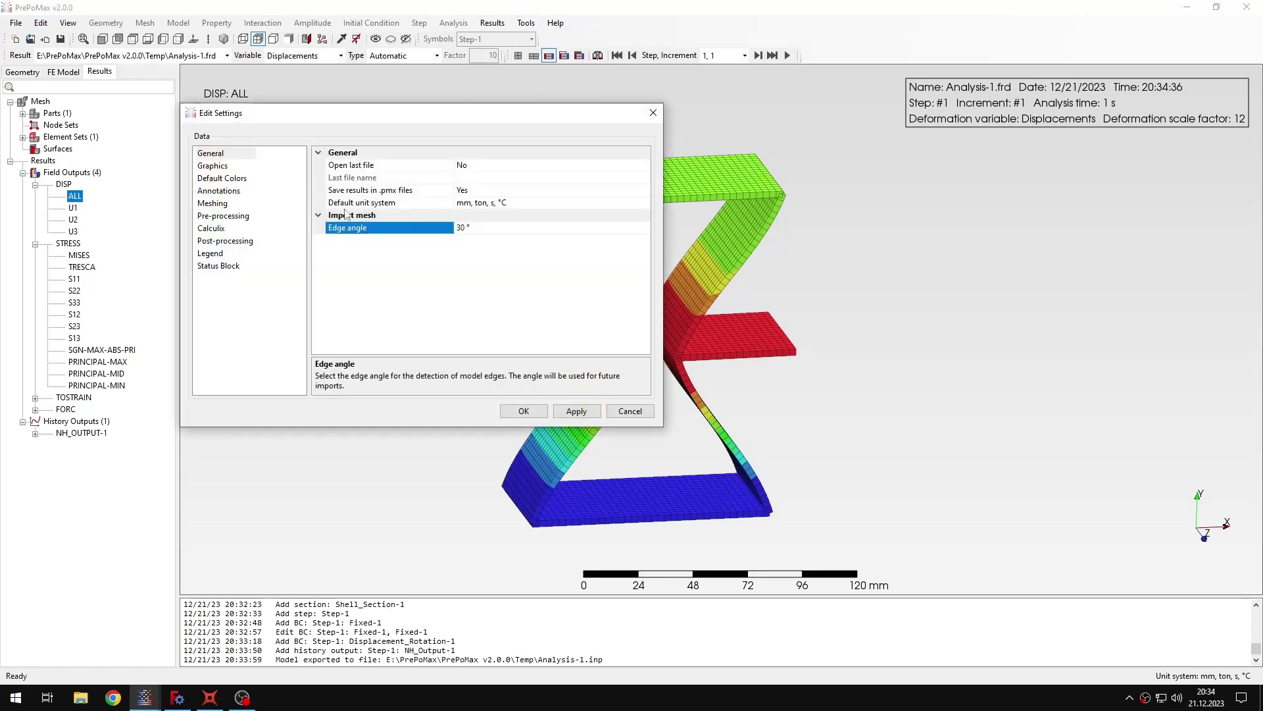
pyautogui.click(227, 241)
pyautogui.click(642, 166)
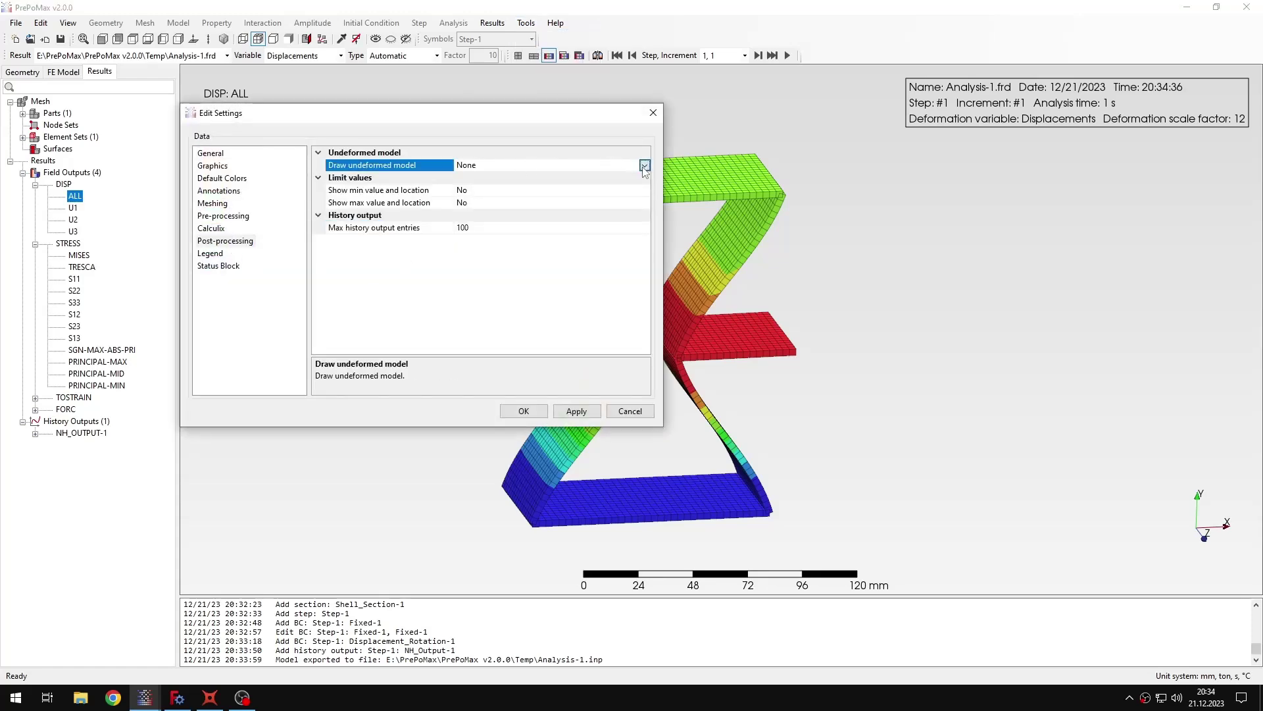
pyautogui.click(644, 166)
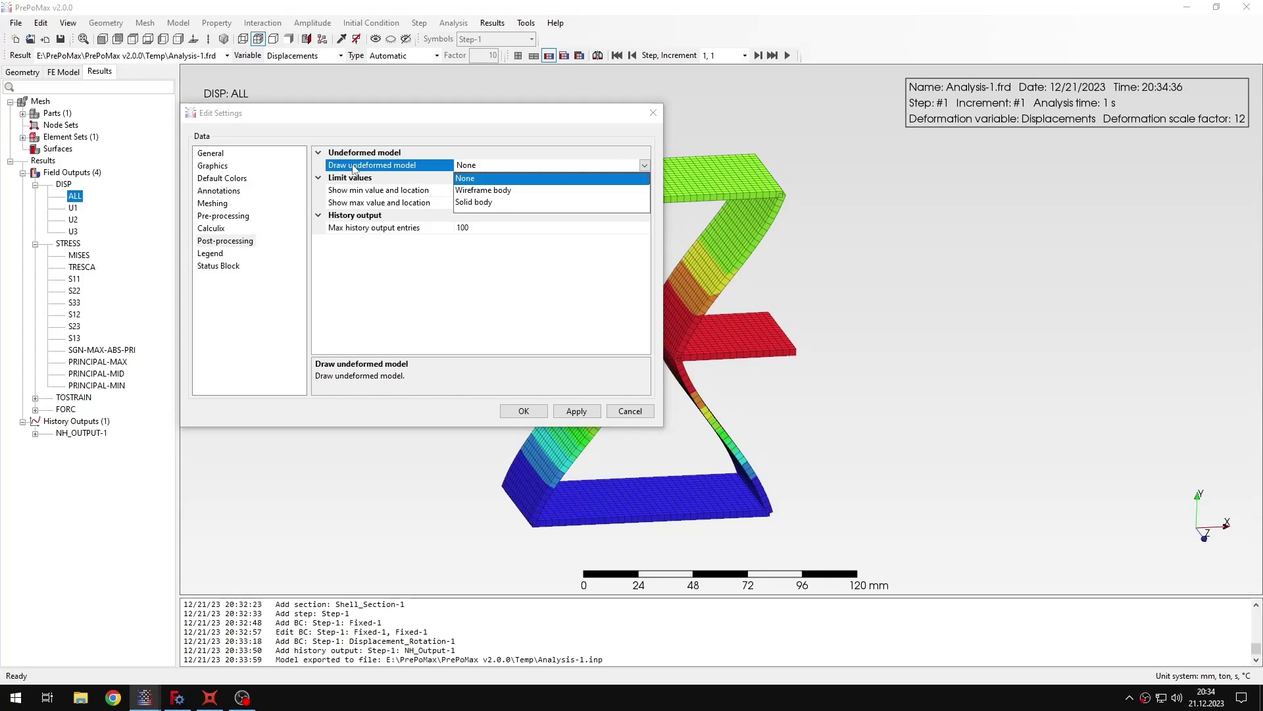
pyautogui.click(503, 190)
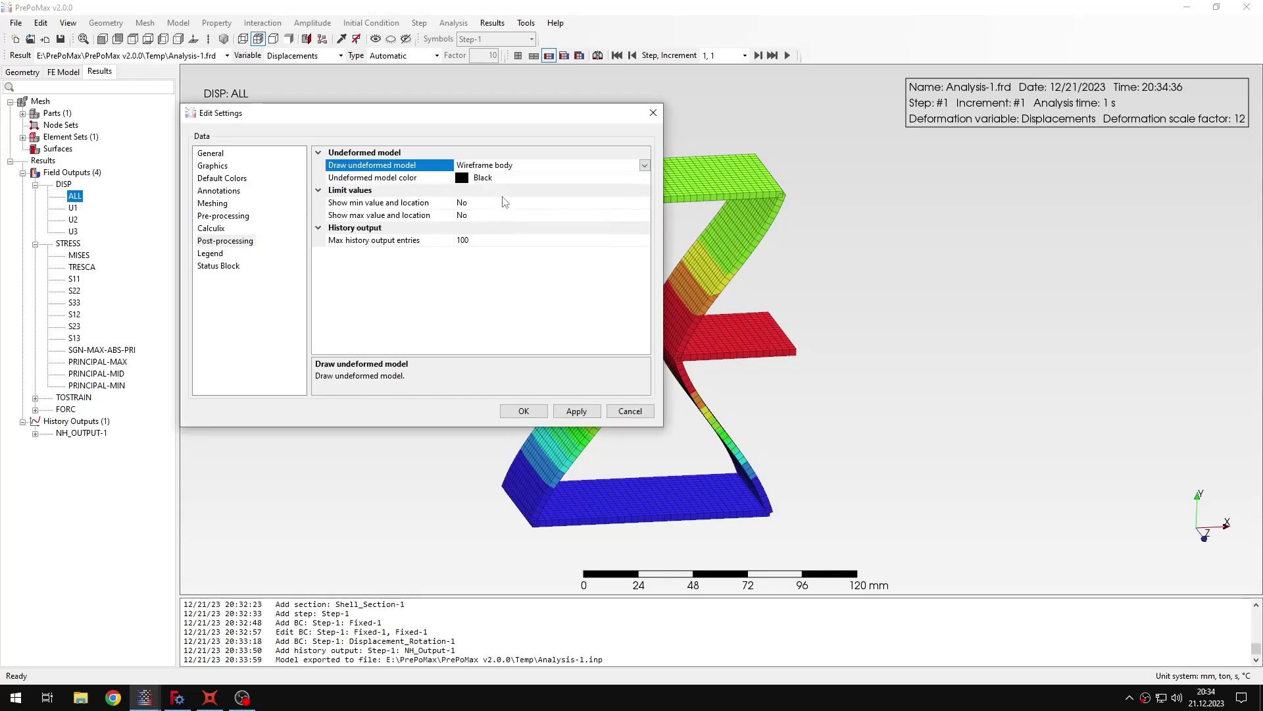
pyautogui.click(525, 411)
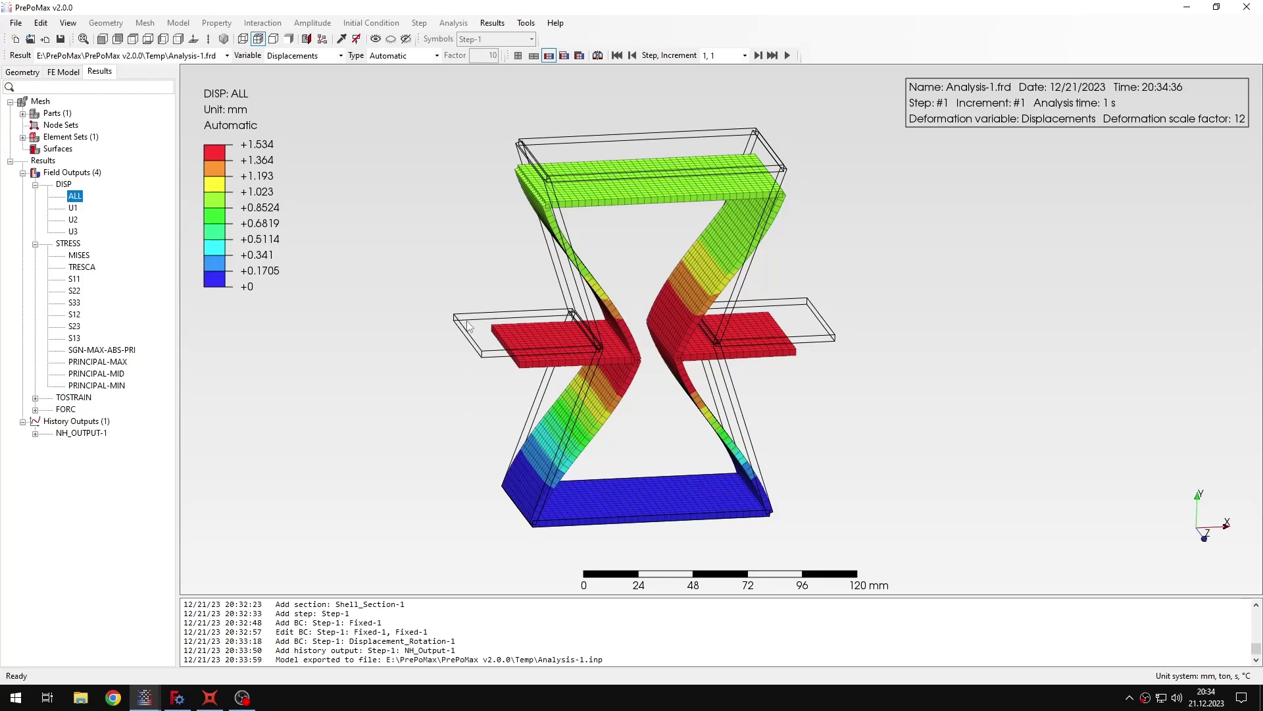
# - Compare the deformed unit cell with its undeformed outline in the front view, including the upper corners and inclined walls
pyautogui.click(102, 39)
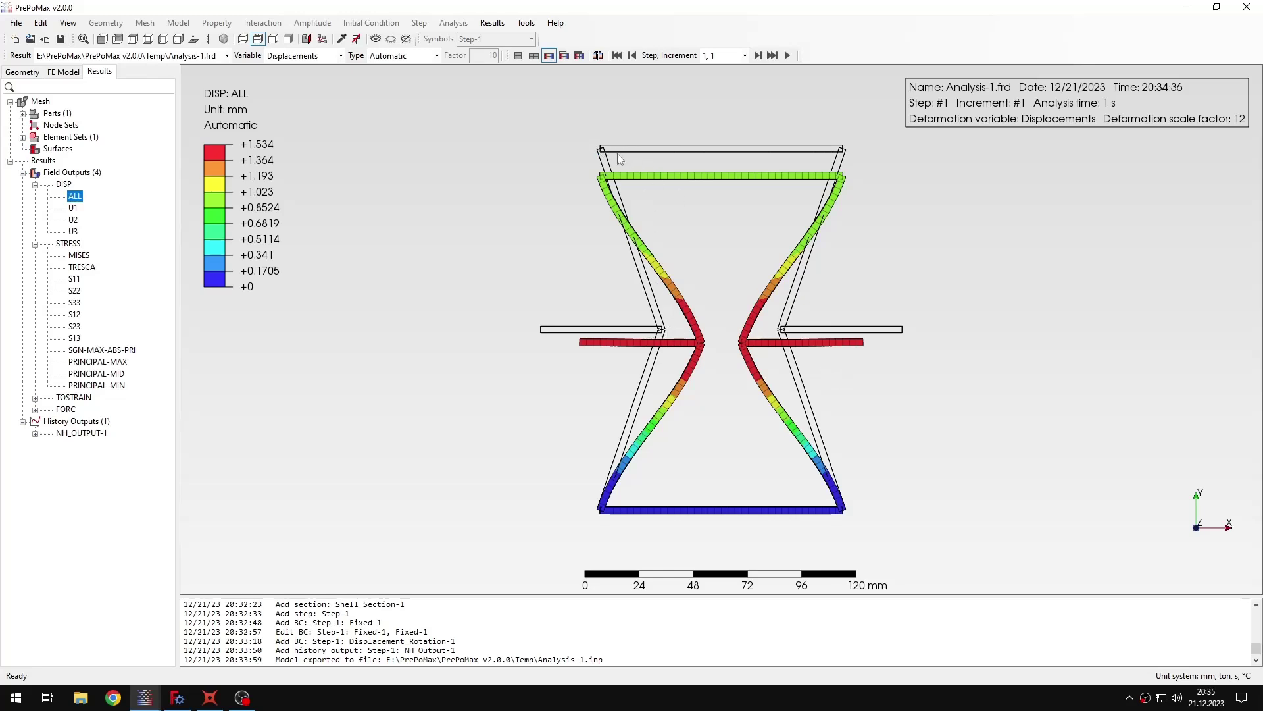
pyautogui.scroll(5, 624, 160)
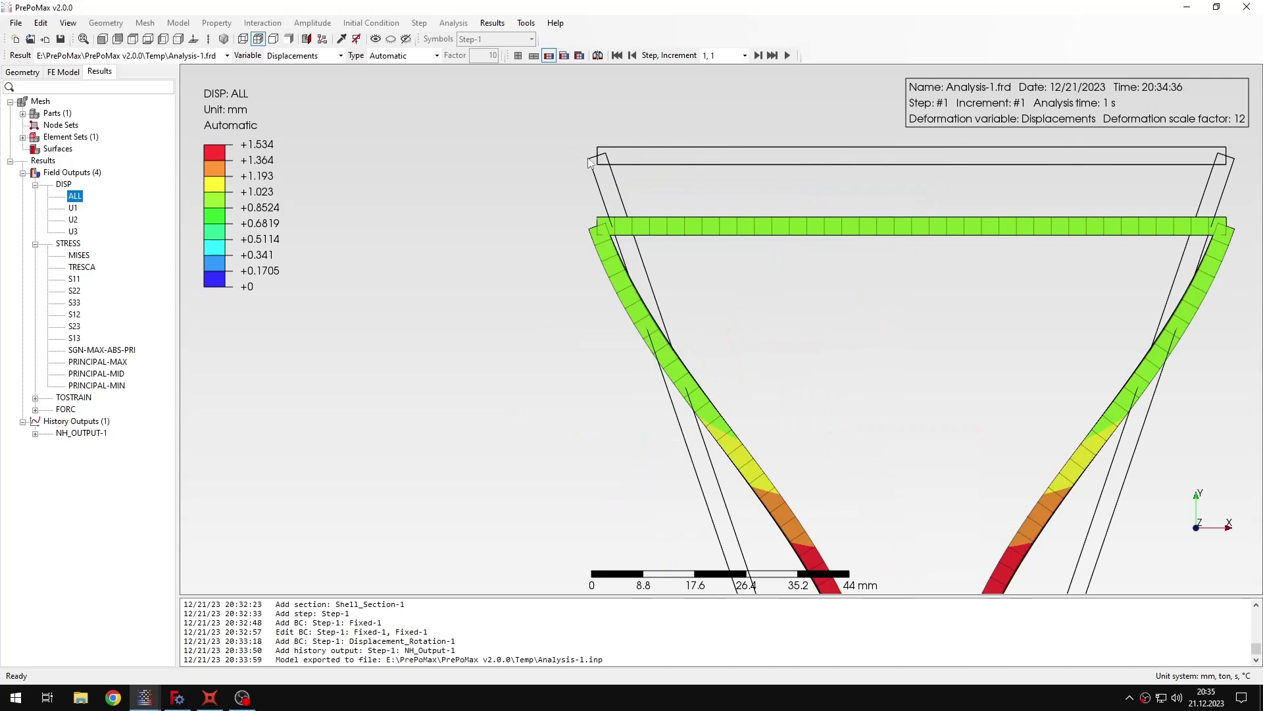
pyautogui.scroll(-3, 621, 173)
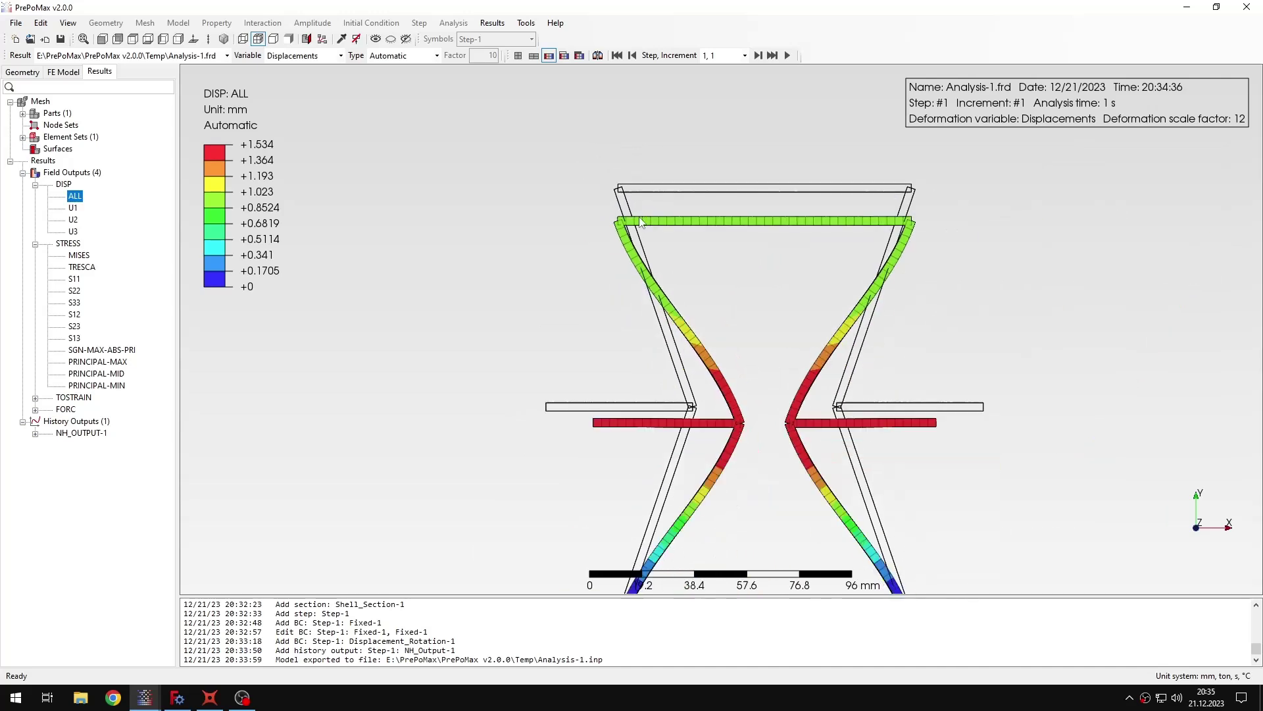
pyautogui.scroll(-2, 736, 228)
pyautogui.scroll(1, 609, 125)
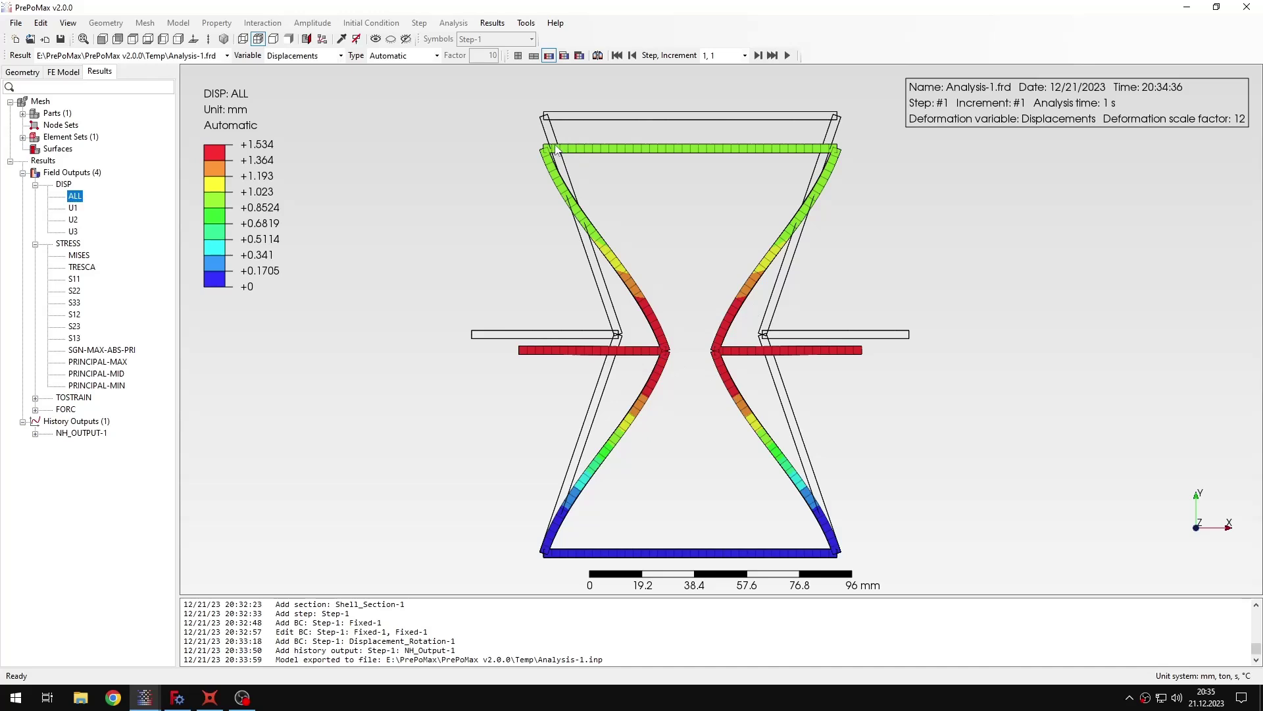
# - Check the 2D/3D output options of element field output EF-Output-1 in the FE model, leave them at Default and return to the results
pyautogui.click(66, 72)
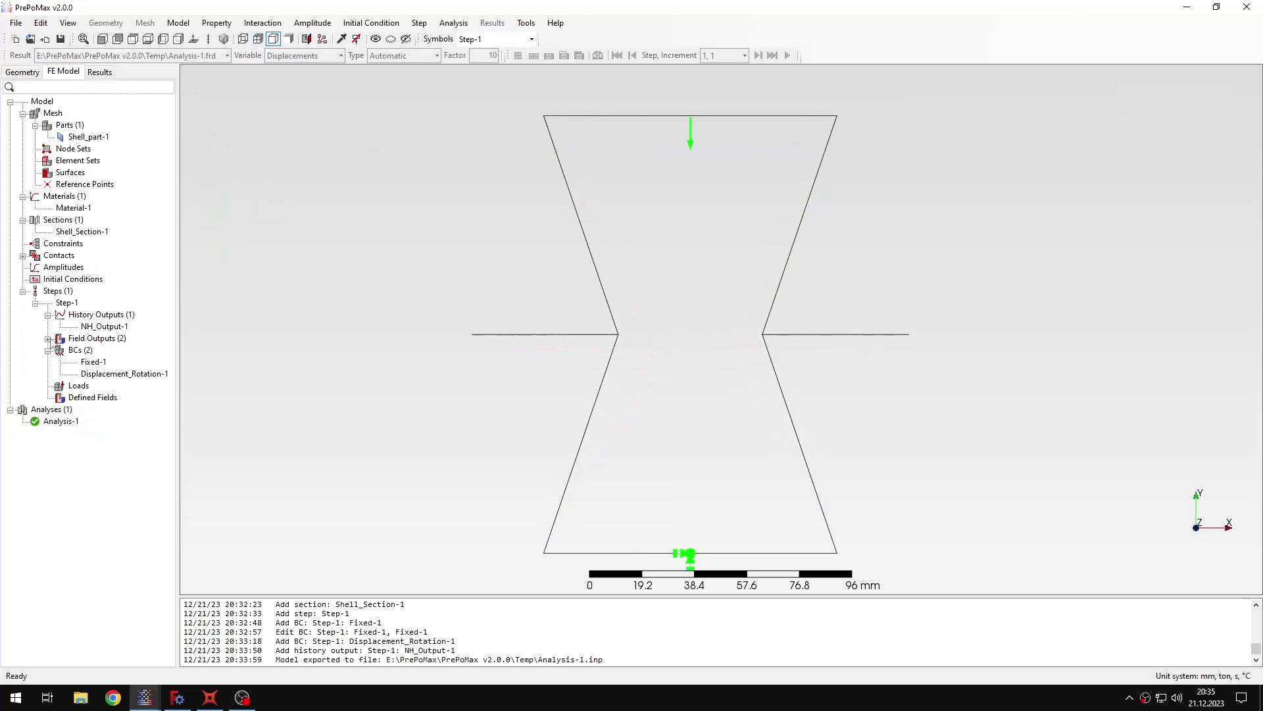
pyautogui.click(48, 338)
pyautogui.doubleClick(100, 361)
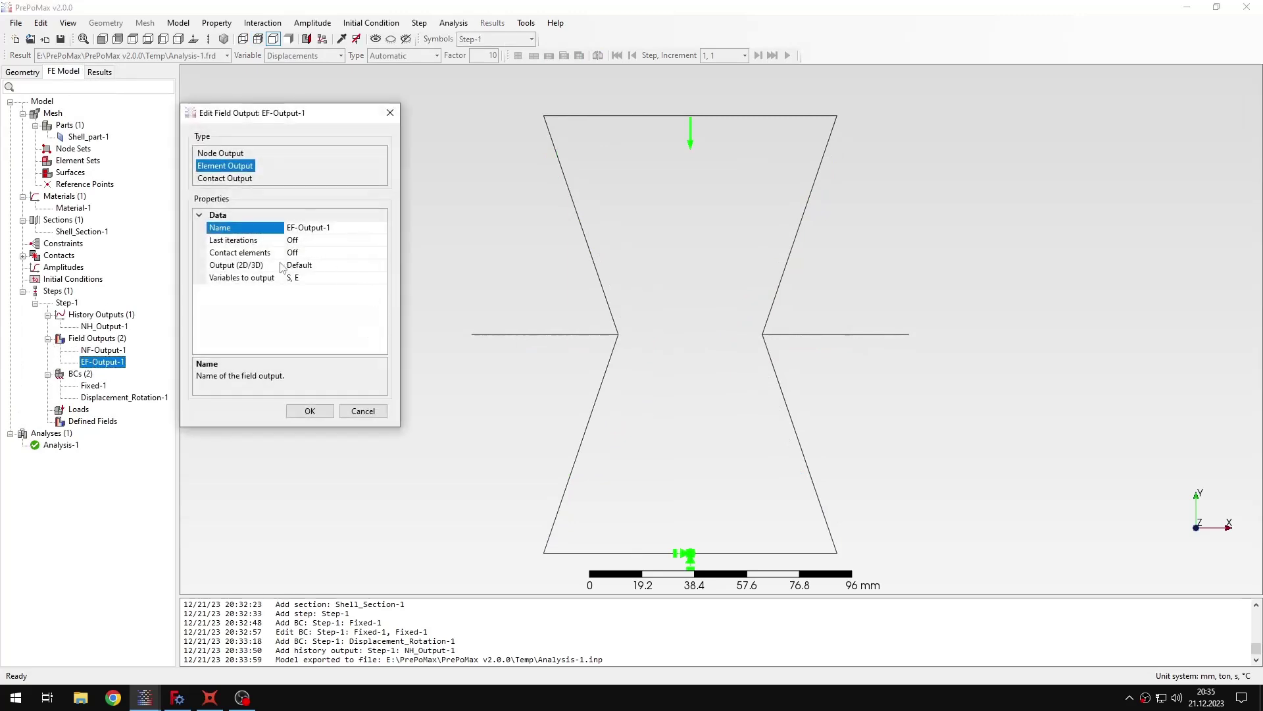
pyautogui.click(300, 266)
pyautogui.click(332, 266)
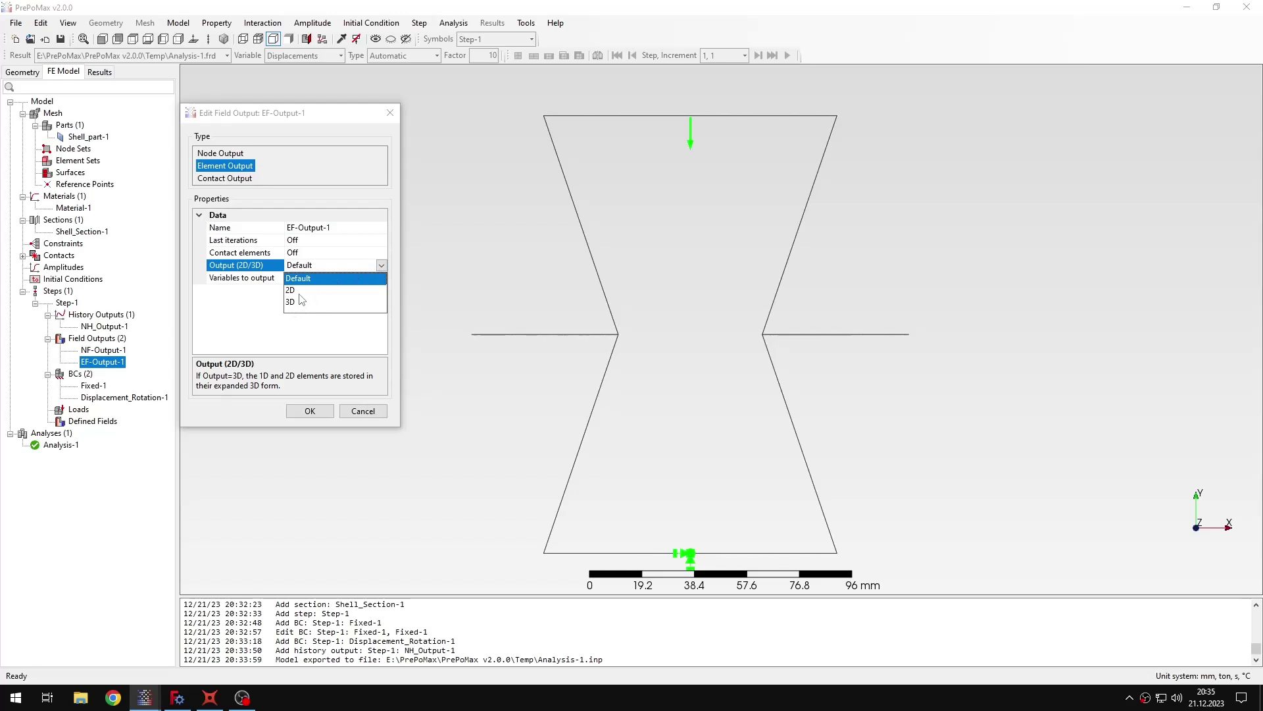
pyautogui.click(381, 265)
pyautogui.click(310, 411)
pyautogui.click(100, 72)
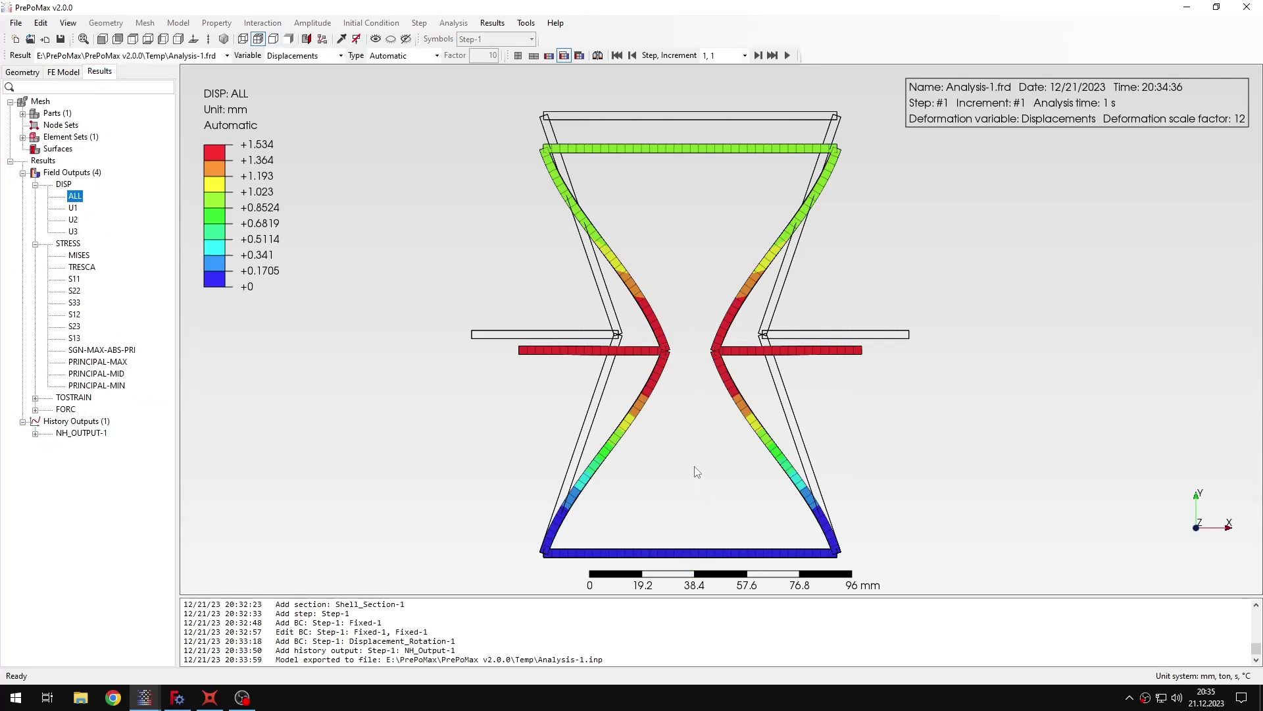
# - Play the animation of the unit cell's deformation and close it
pyautogui.click(786, 55)
pyautogui.click(306, 146)
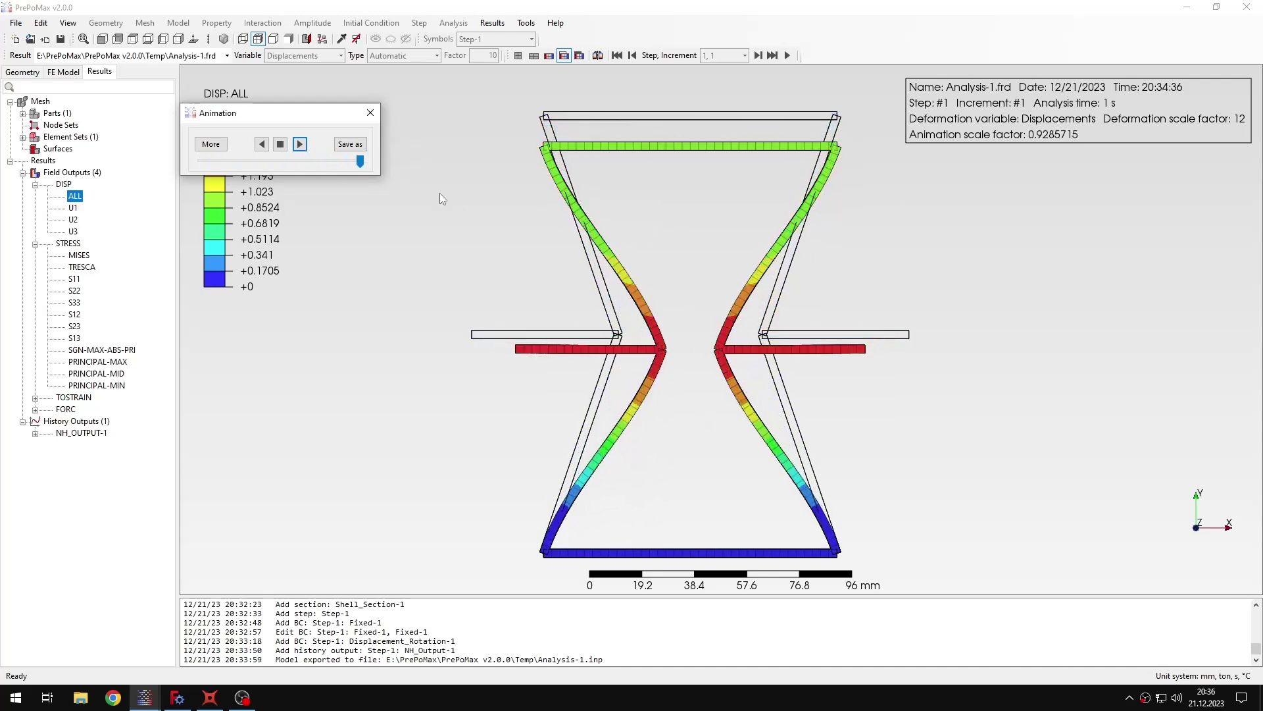
pyautogui.click(375, 115)
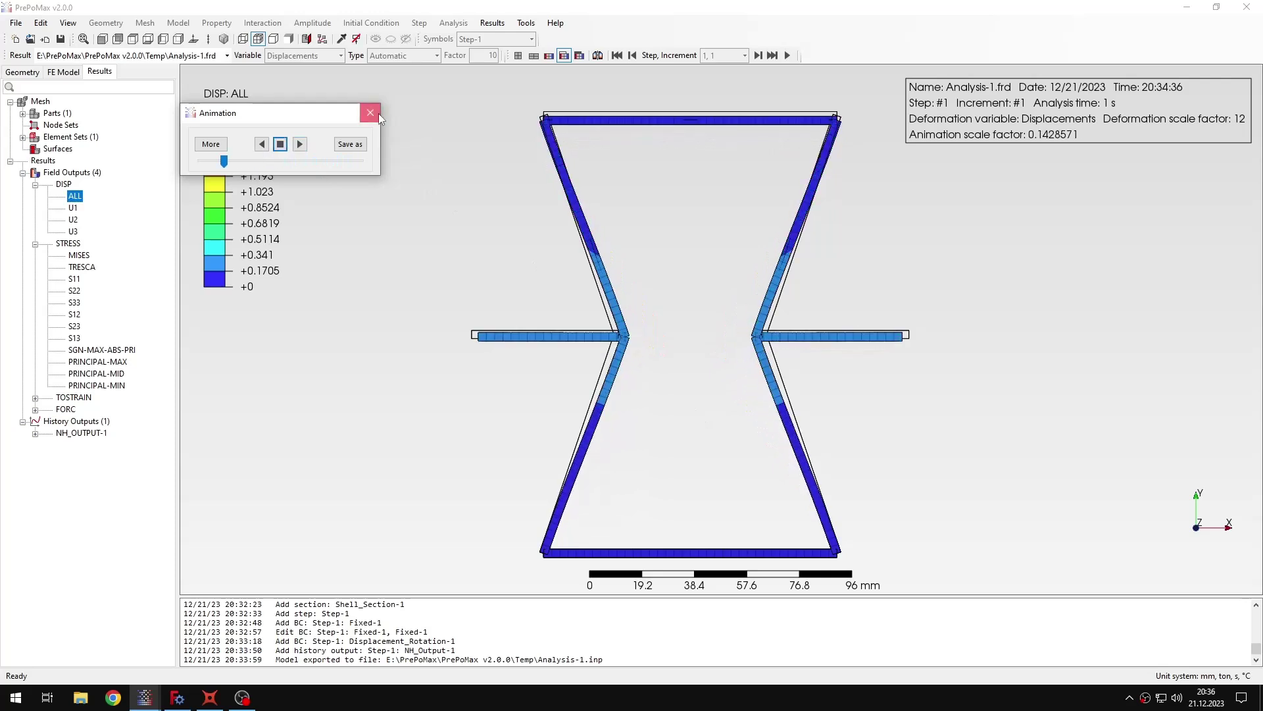
pyautogui.click(370, 114)
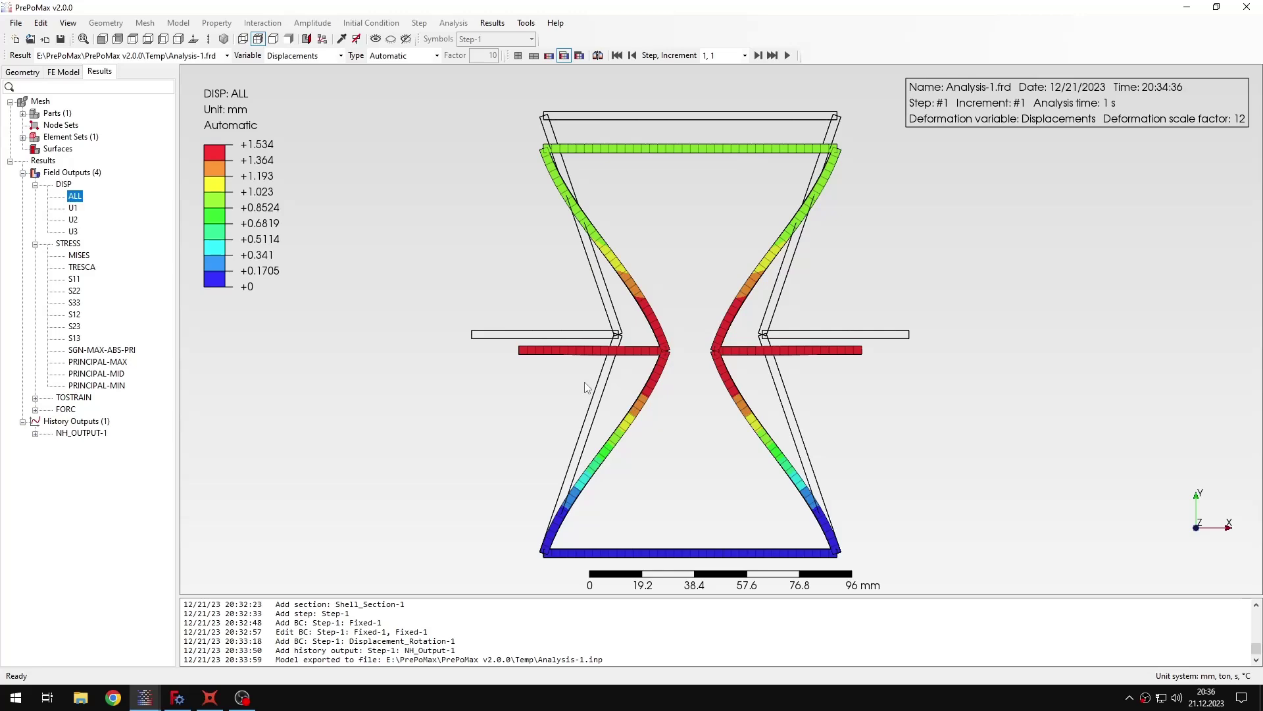
# - Set drawing of the undeformed model back to None in the post-processing settings
pyautogui.moveTo(584, 382); pyautogui.dragTo(626, 419, button='middle')
pyautogui.click(526, 23)
pyautogui.click(546, 79)
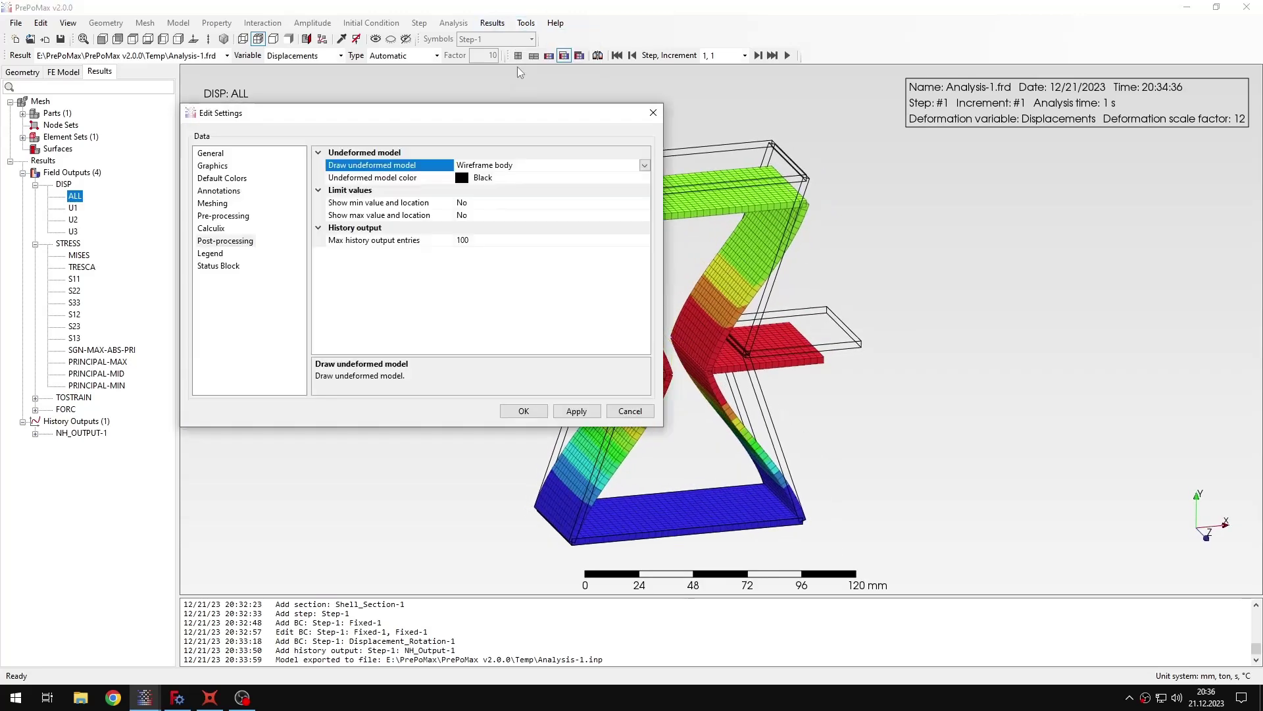
pyautogui.doubleClick(500, 165)
pyautogui.doubleClick(520, 165)
pyautogui.click(577, 411)
pyautogui.moveTo(497, 512); pyautogui.dragTo(526, 440, button='middle')
# - Copy the U1 displacement value from the NH_OUTPUT-1 history output and close its table
pyautogui.click(35, 433)
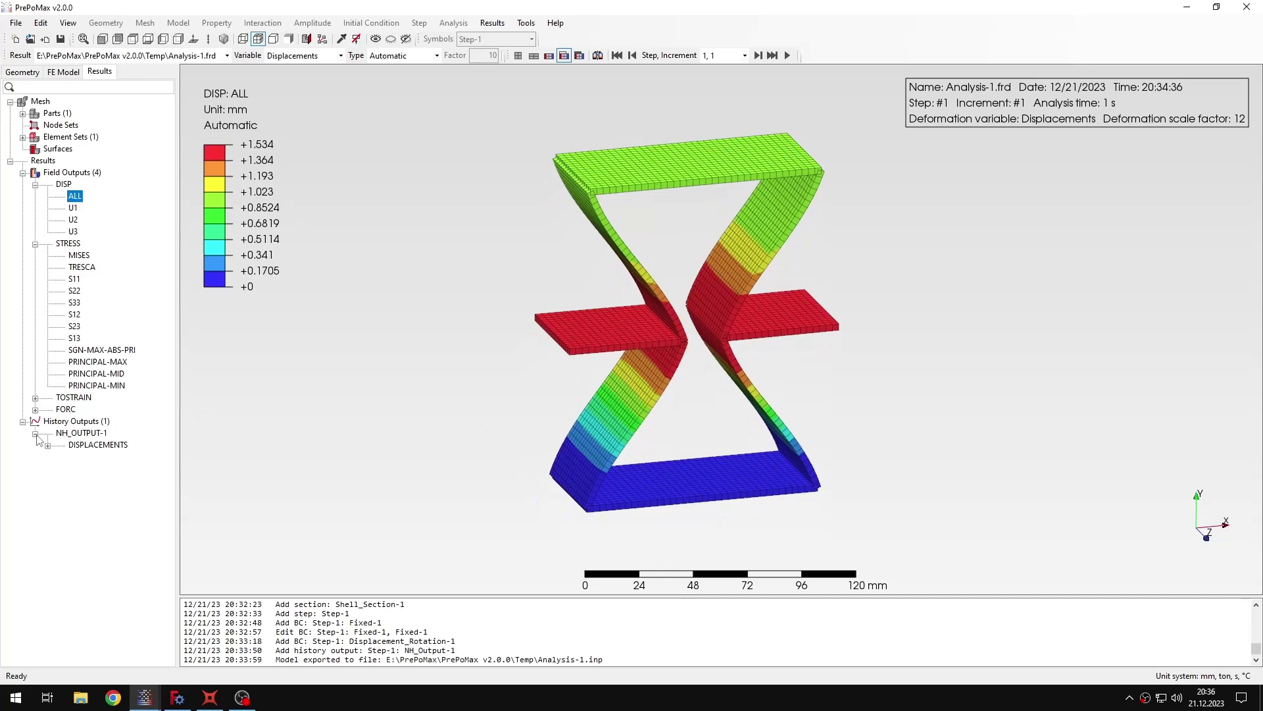
pyautogui.click(47, 446)
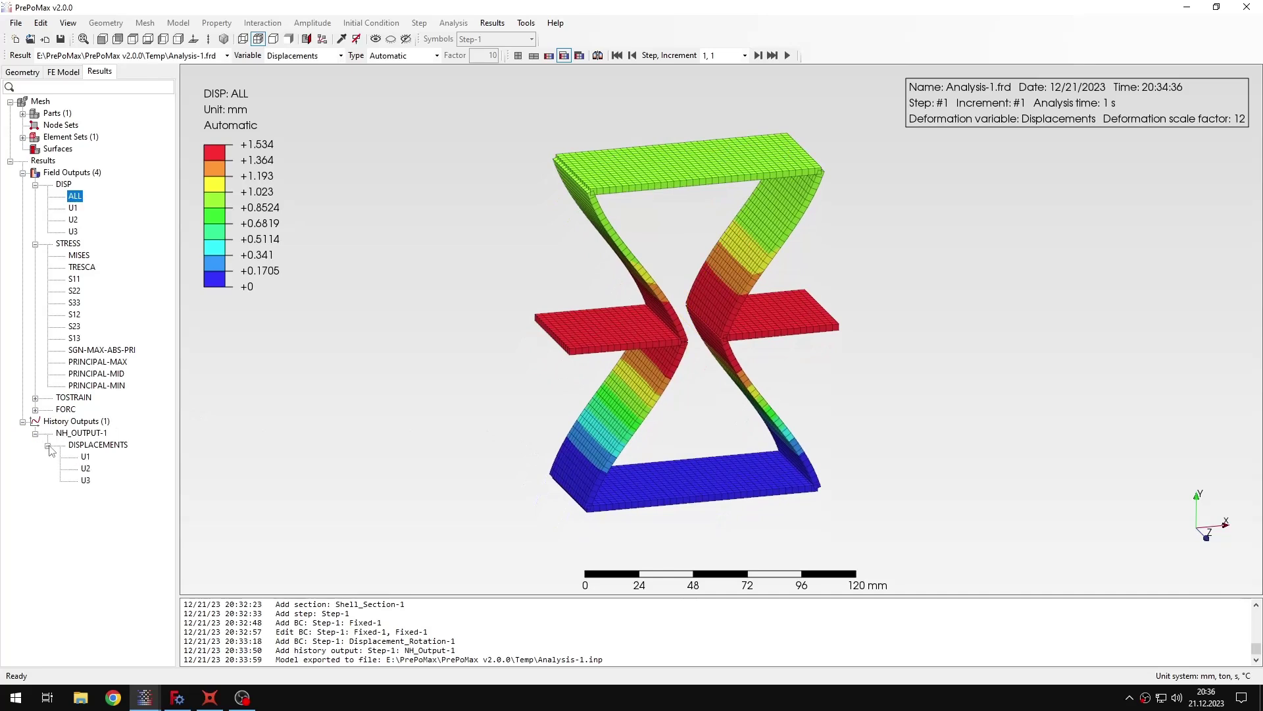
pyautogui.click(86, 456)
pyautogui.click(82, 433)
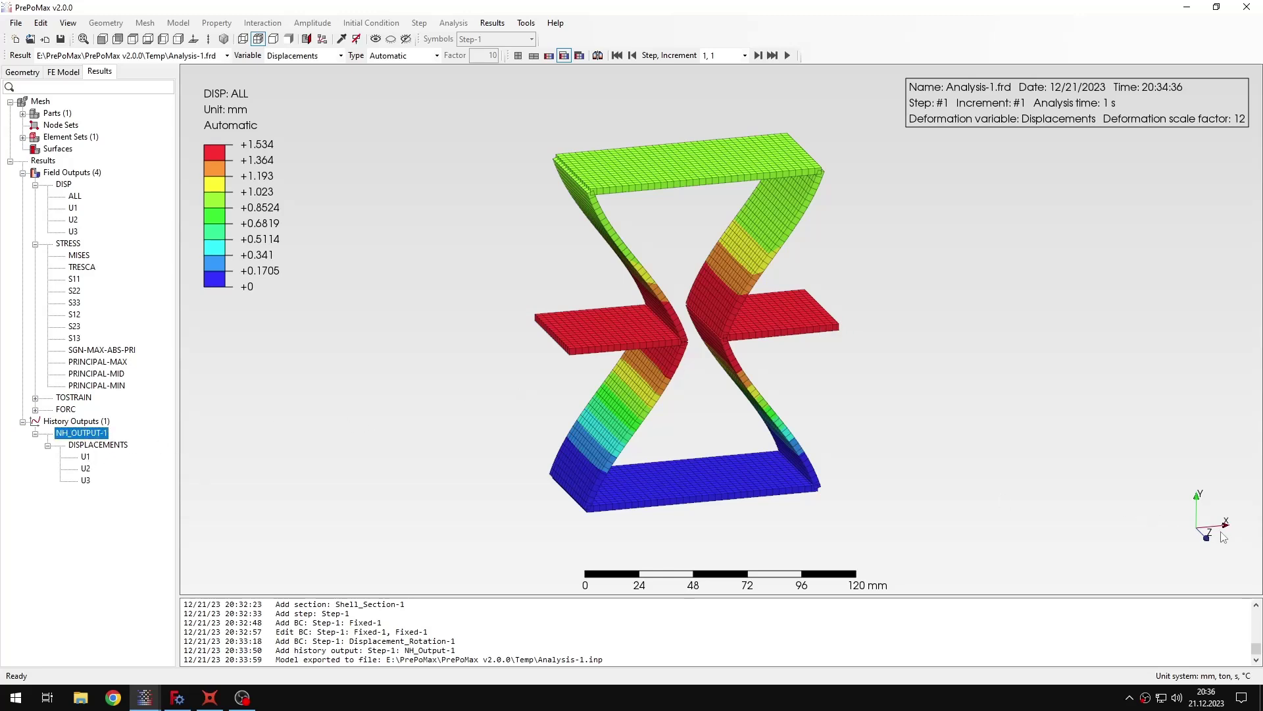
pyautogui.doubleClick(86, 457)
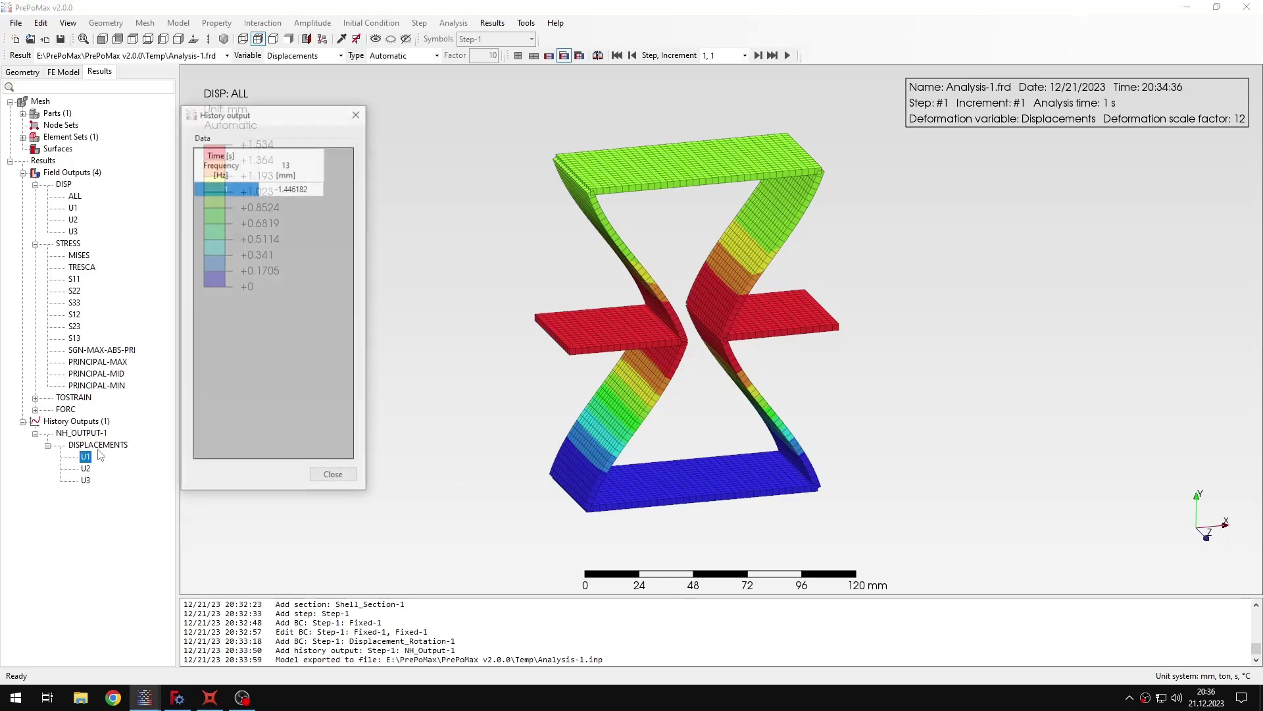
pyautogui.click(286, 188)
pyautogui.rightClick(294, 188)
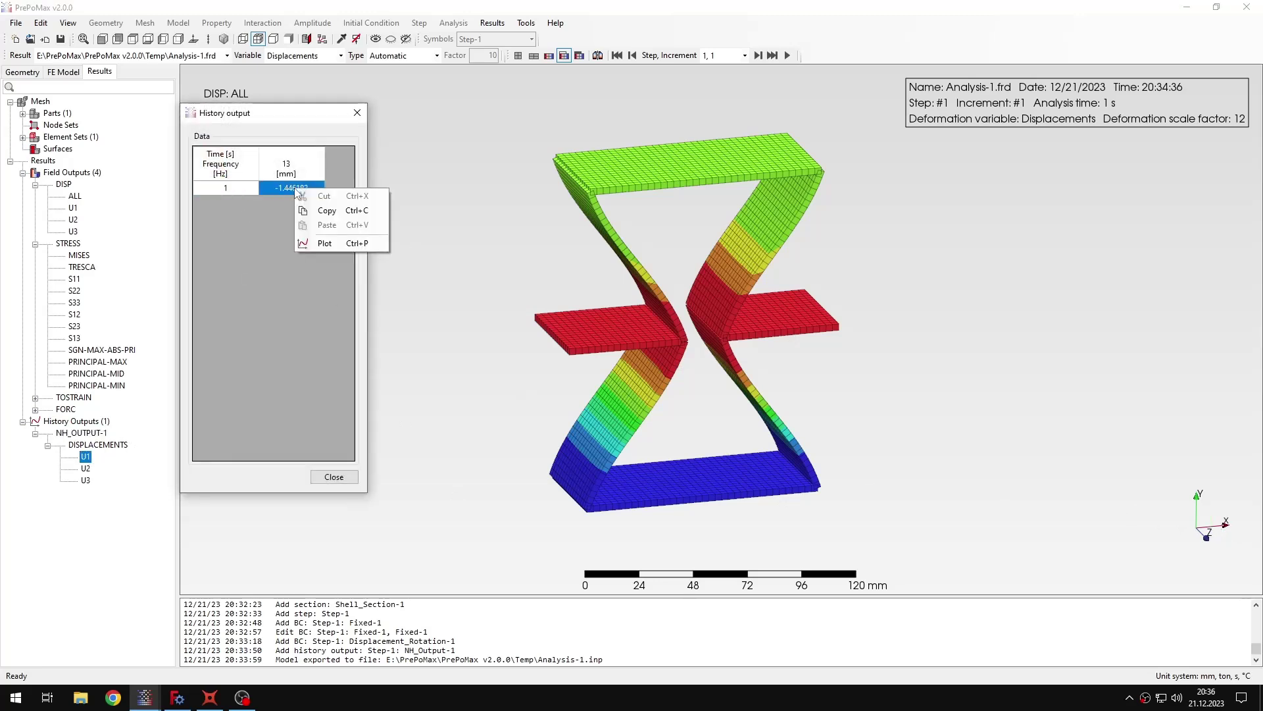
pyautogui.click(325, 207)
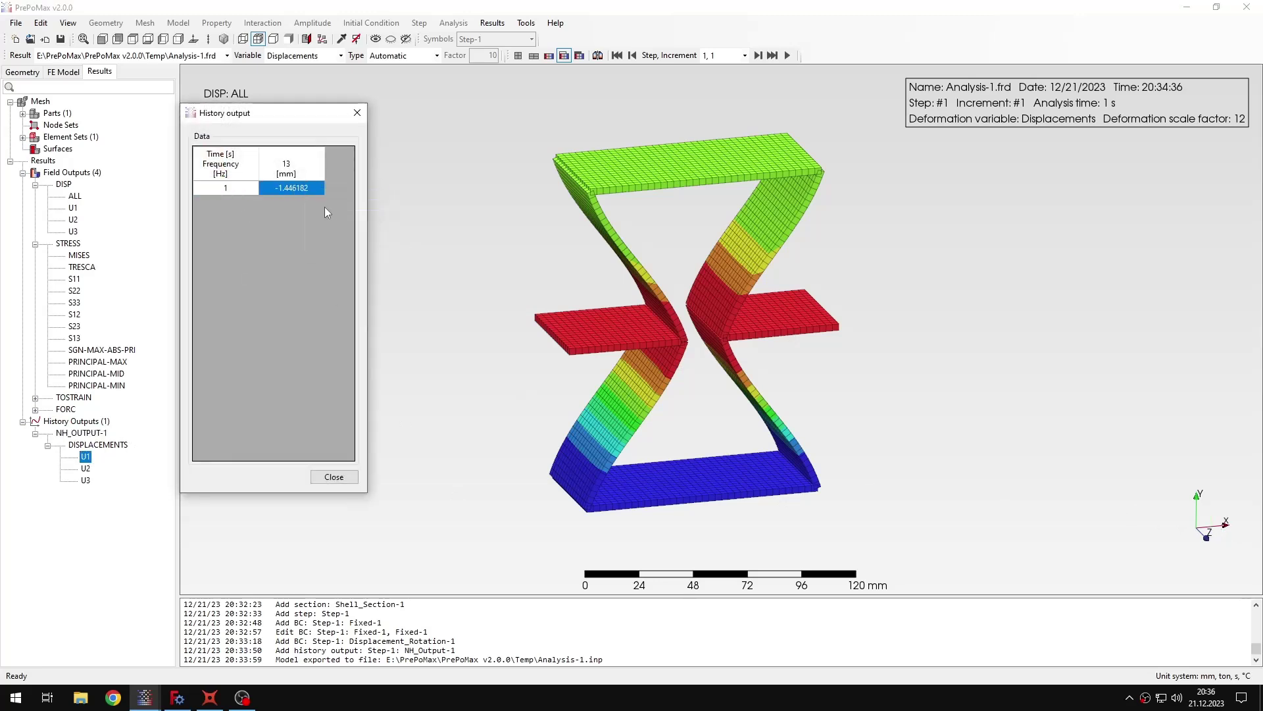
pyautogui.click(358, 115)
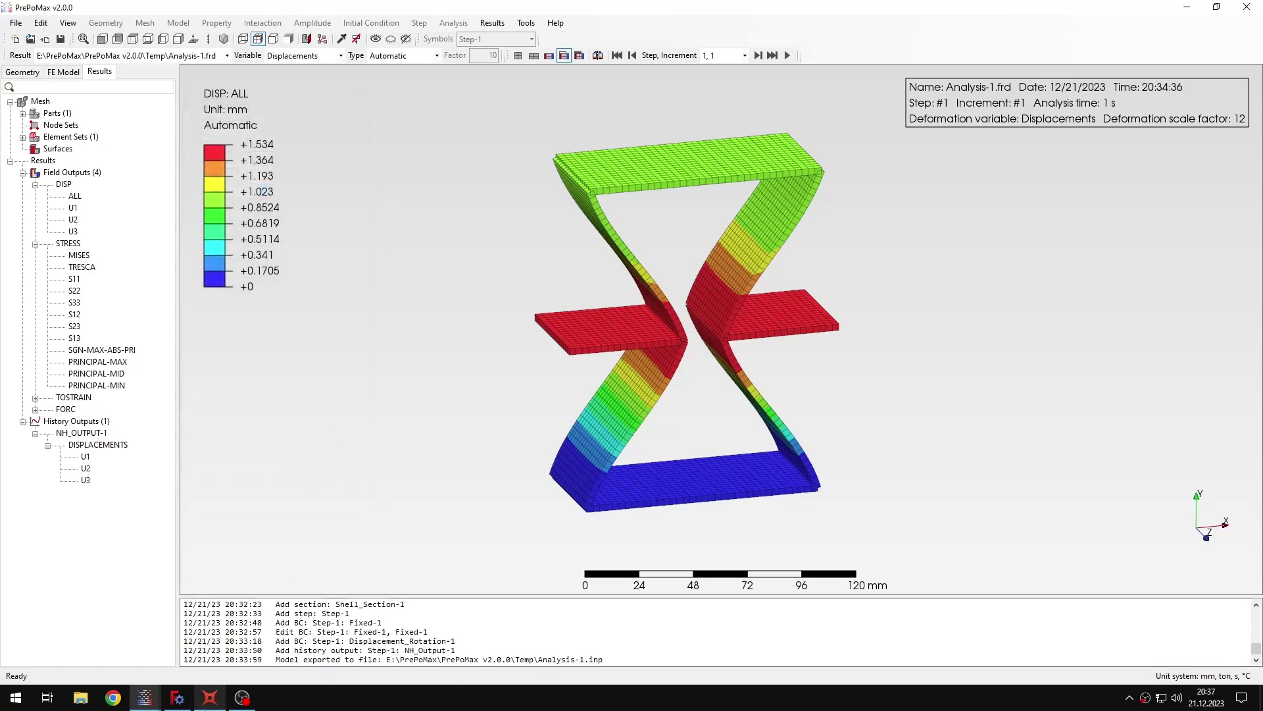
# - Switch to the Calcpad sheet and review the analytical Poisson's ratio formula and its literature source
pyautogui.click(210, 697)
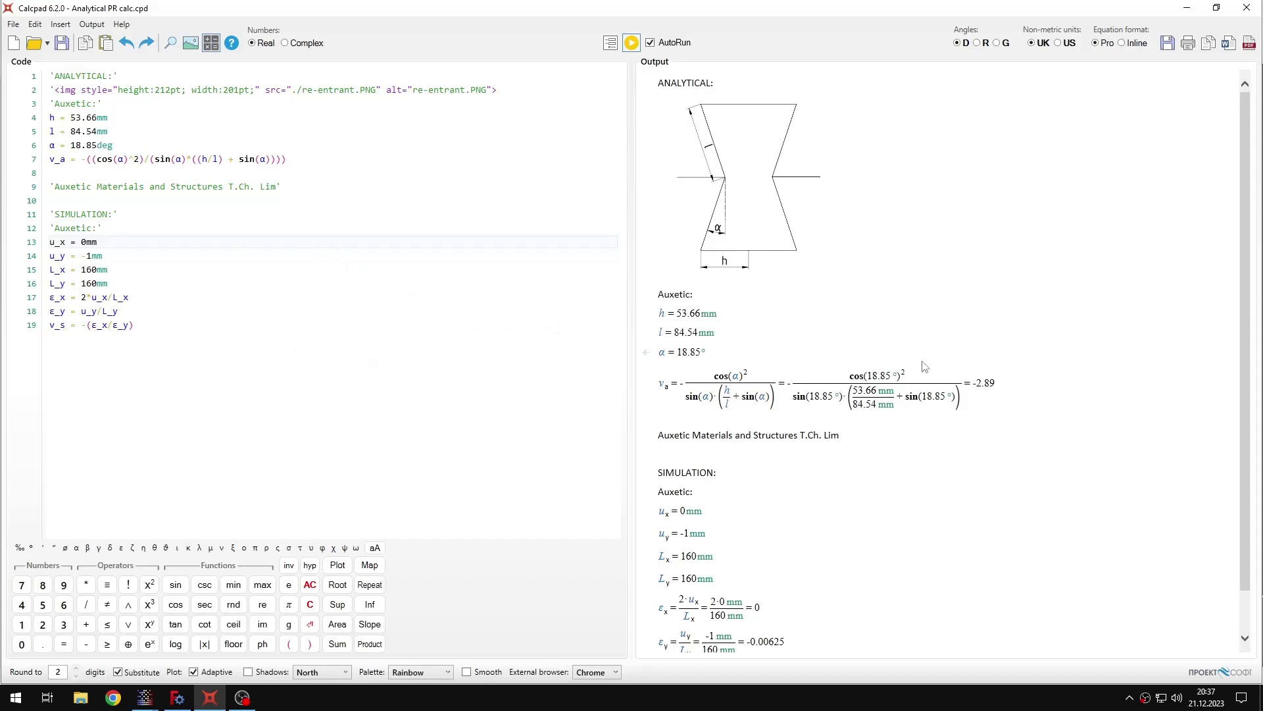
pyautogui.doubleClick(68, 74)
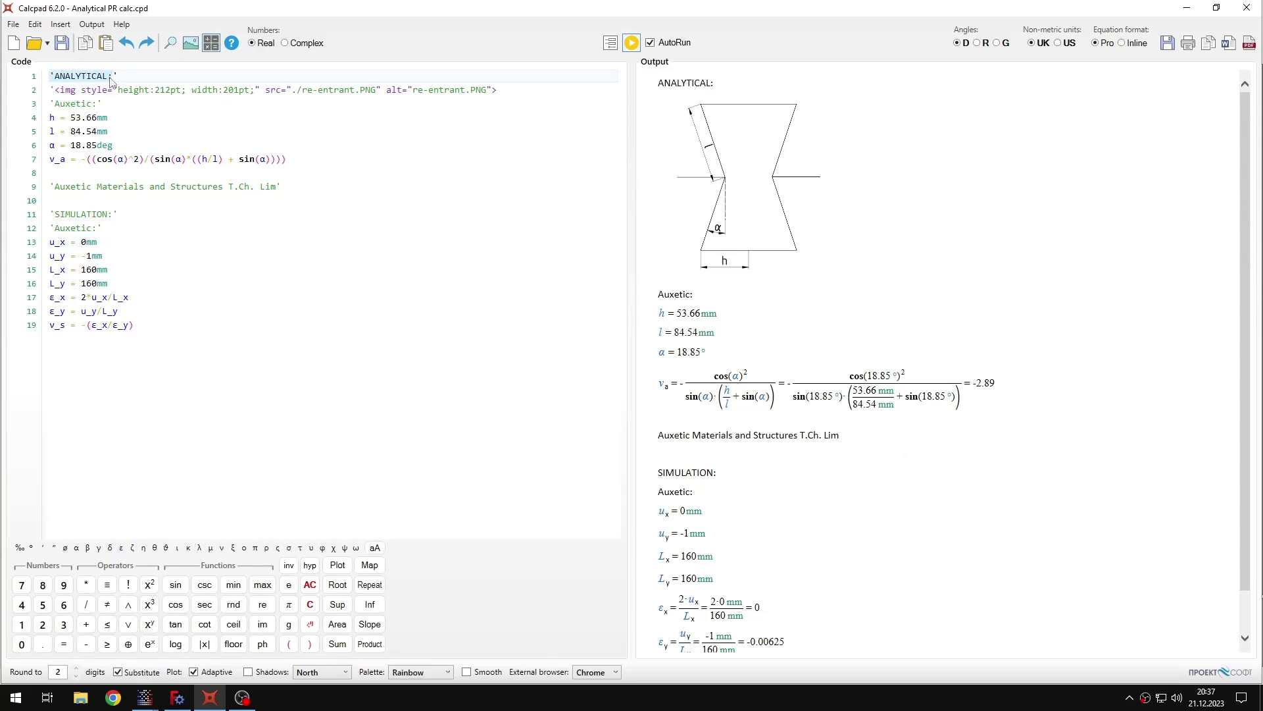
pyautogui.moveTo(52, 188); pyautogui.dragTo(294, 181)
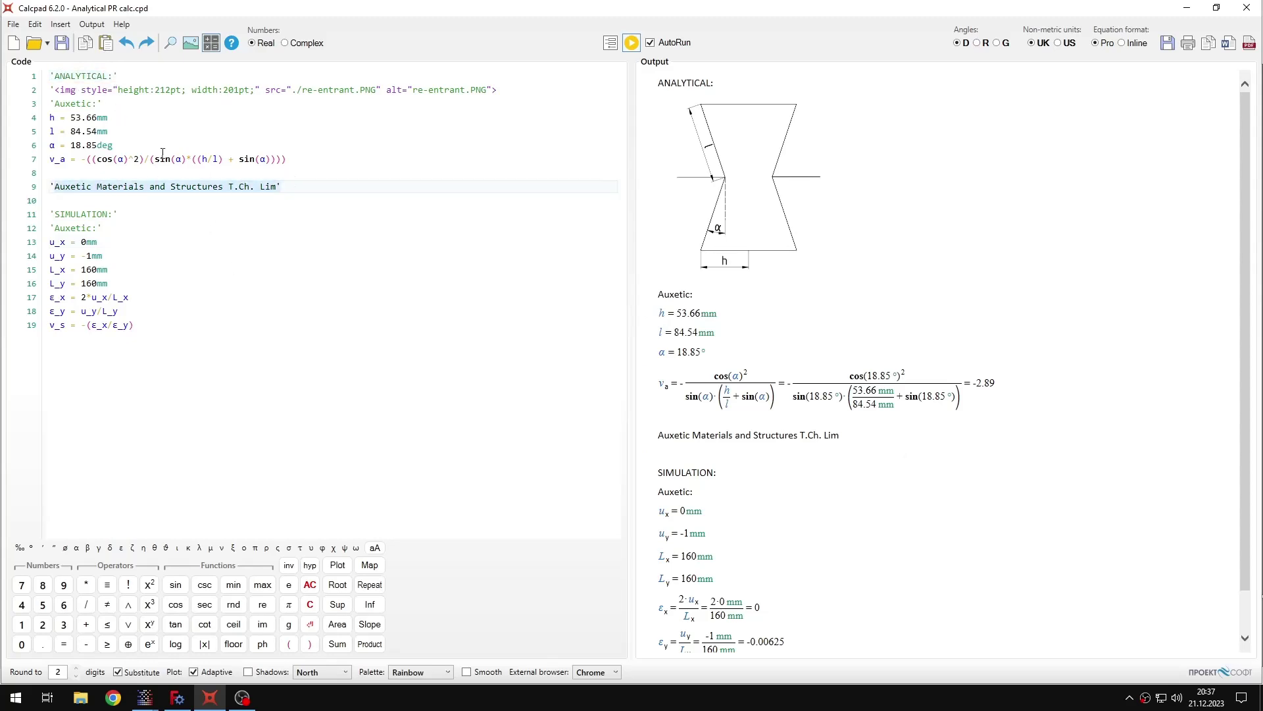
pyautogui.click(93, 158)
pyautogui.write('(')
# - Switch back to the PrePoMax unit cell model and review the elastic properties of Material-1
pyautogui.click(144, 698)
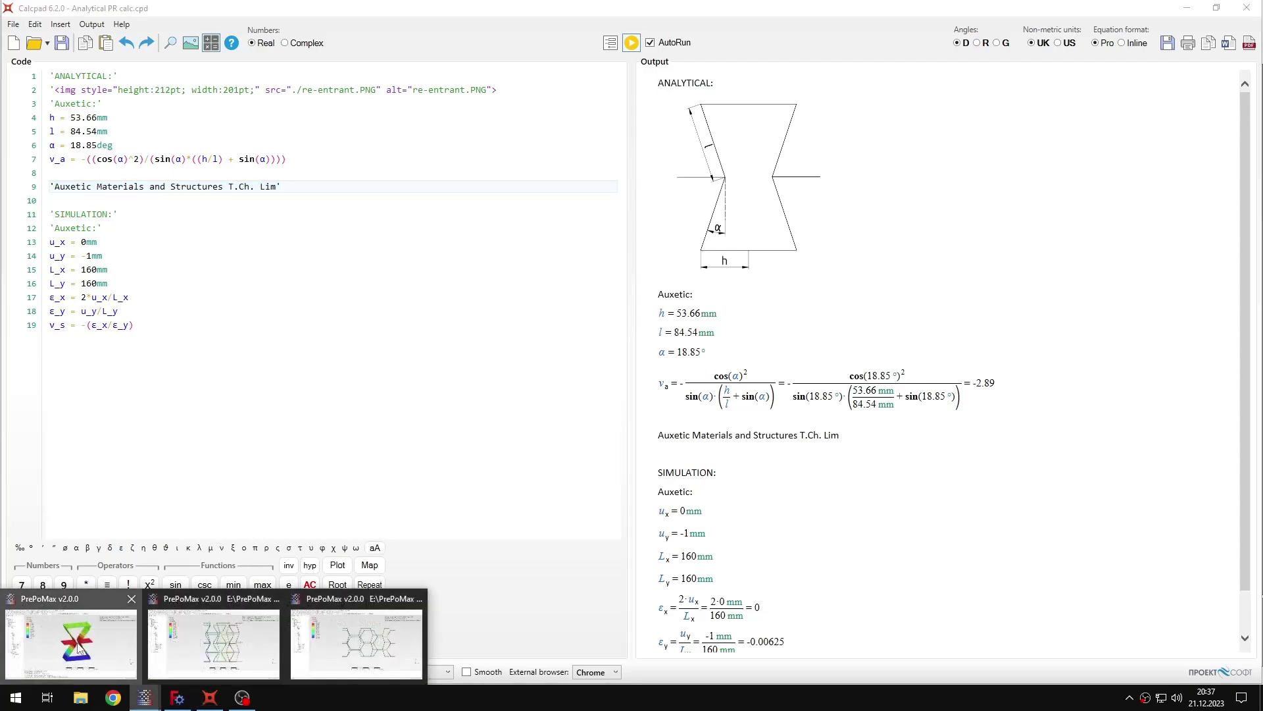
pyautogui.click(78, 648)
pyautogui.click(73, 72)
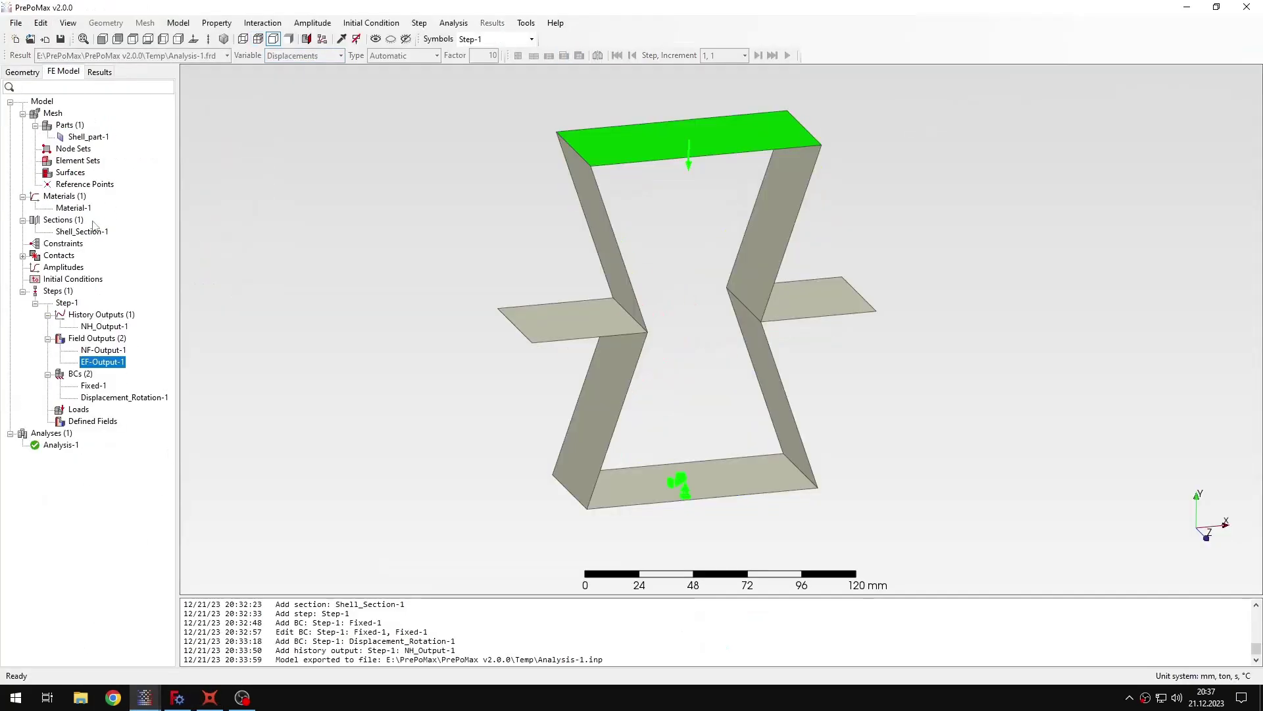
pyautogui.doubleClick(73, 207)
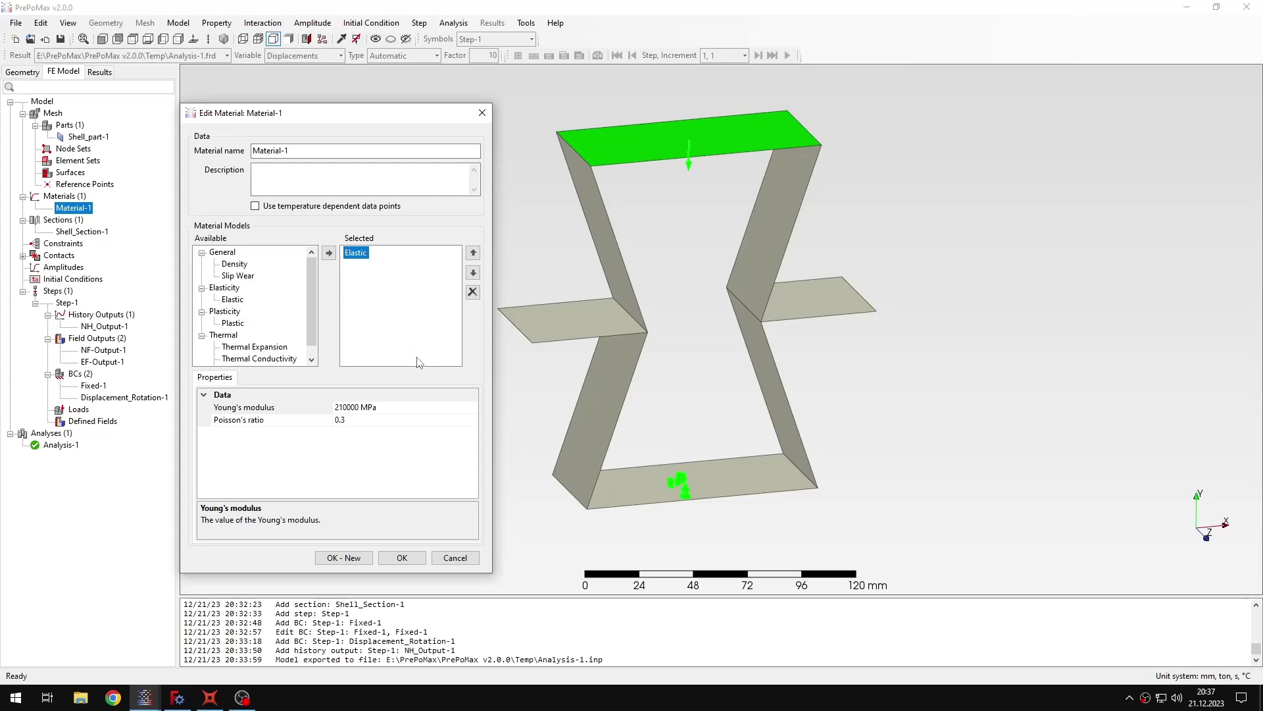
pyautogui.click(482, 113)
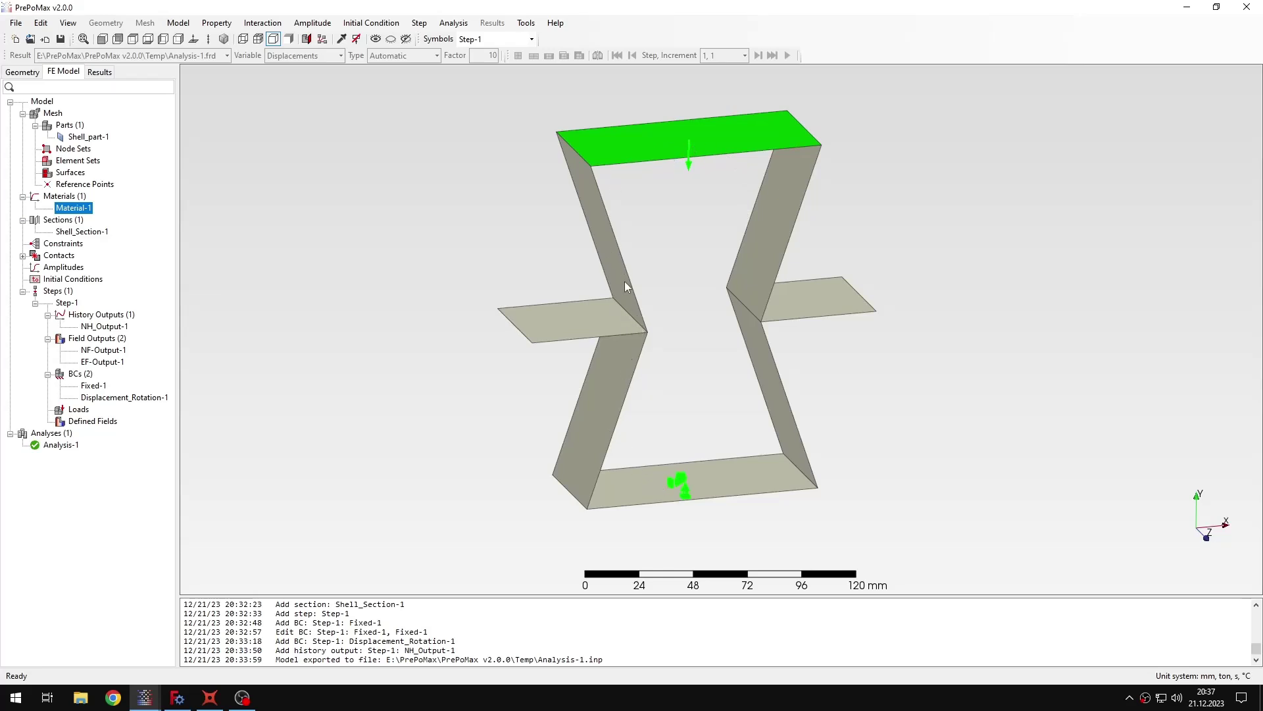
# - View the unit cell's displacement results again and highlight the analytical Poisson's ratio result in the Calcpad sheet
pyautogui.moveTo(712, 361); pyautogui.dragTo(689, 312, button='middle')
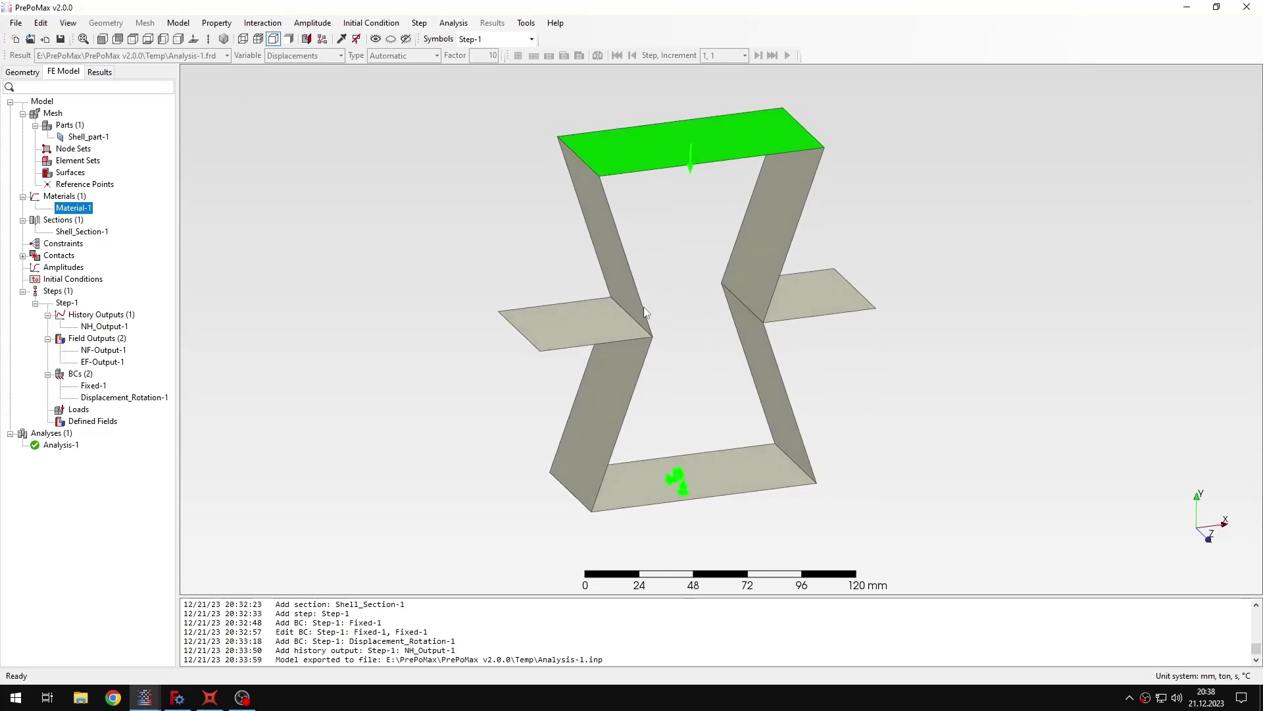
pyautogui.click(99, 71)
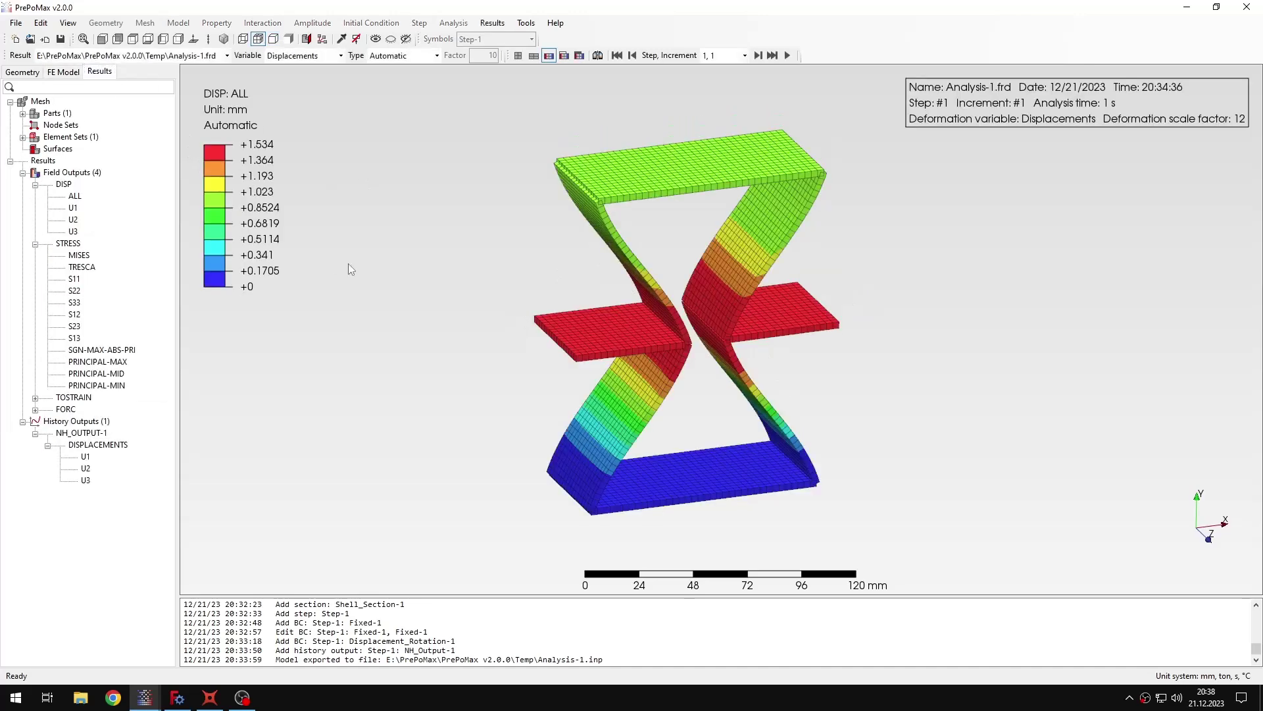
pyautogui.click(210, 698)
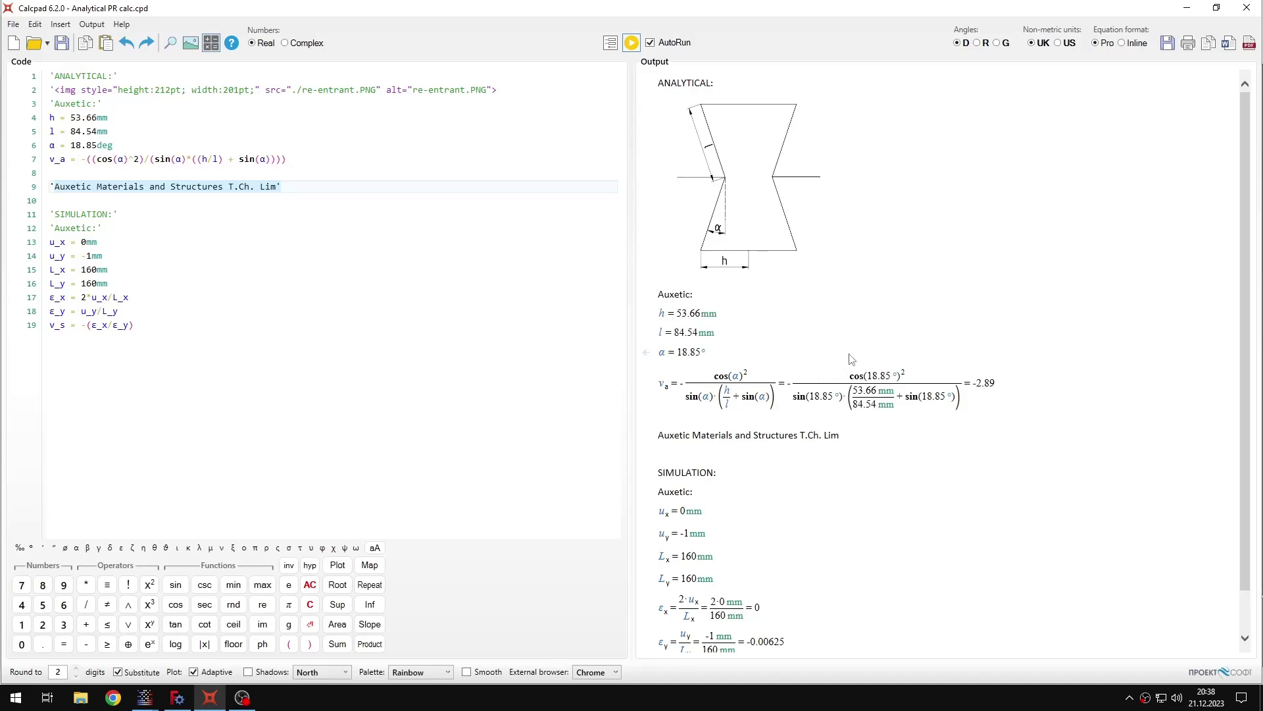
pyautogui.doubleClick(972, 384)
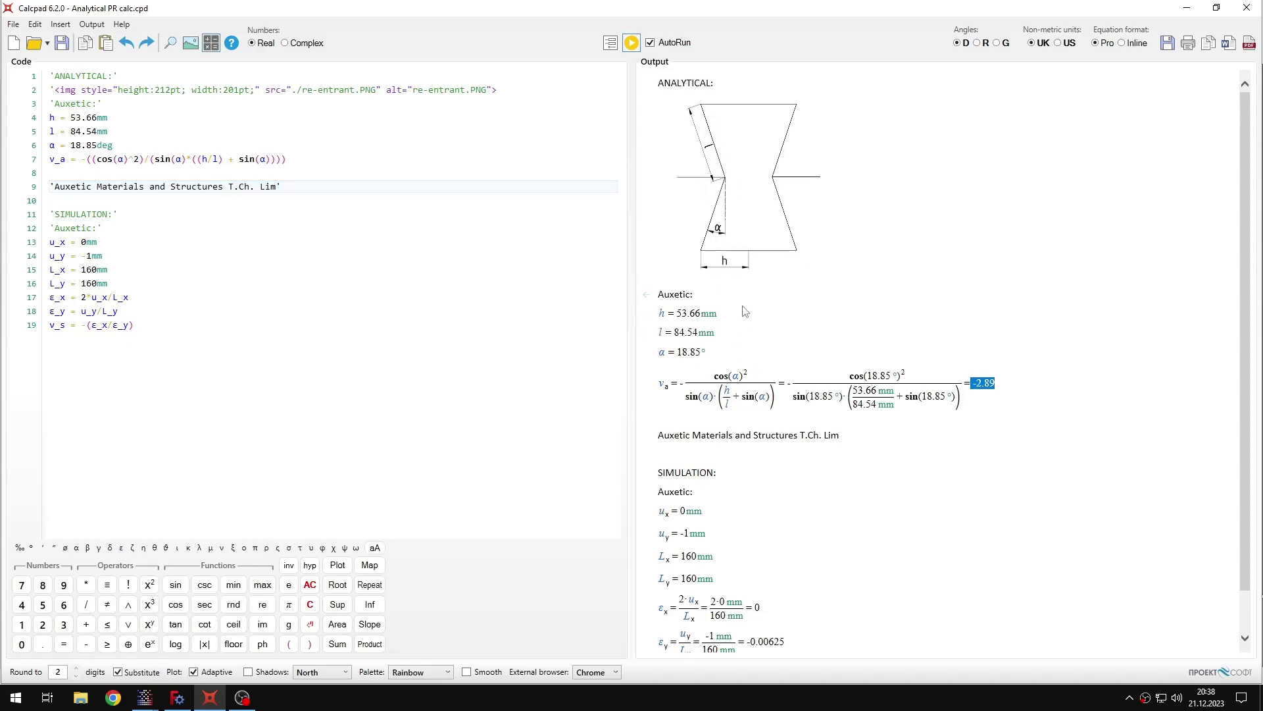
# - Replace the u_x value in the Calcpad simulation section with the copied U1 displacement, leaving u_x = -1.446182mm
pyautogui.scroll(-1, 810, 382)
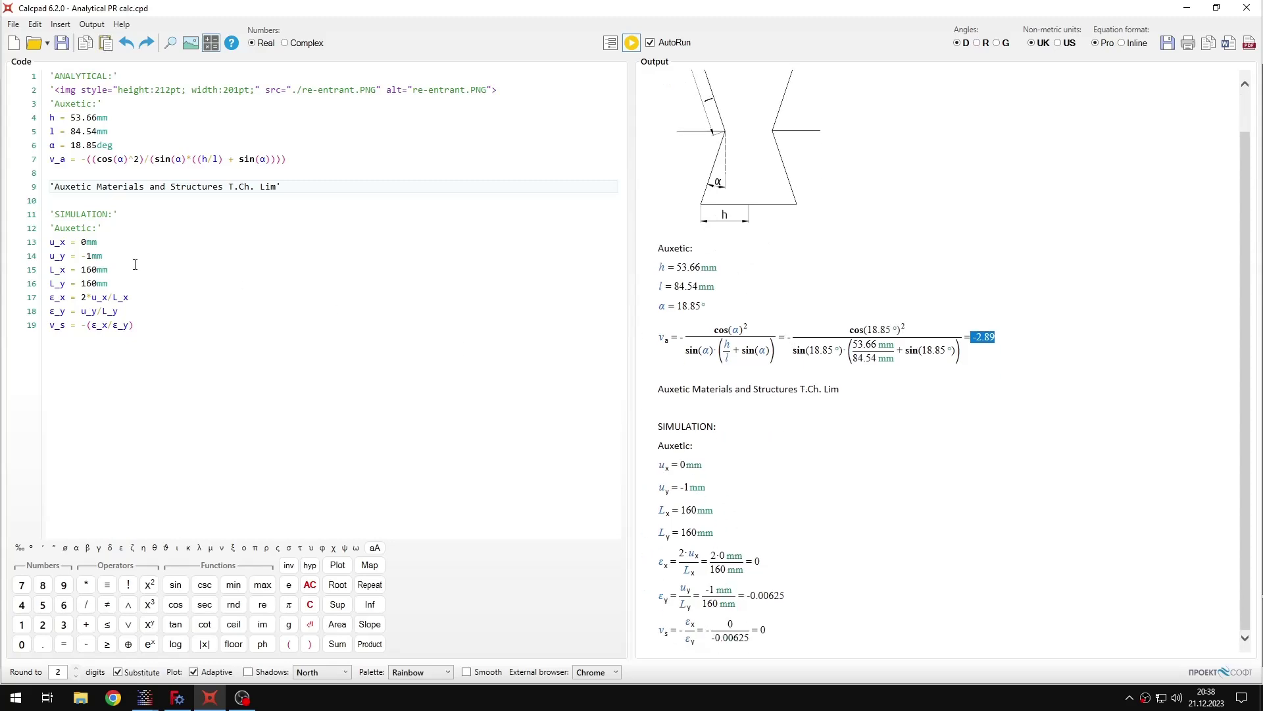
pyautogui.doubleClick(683, 465)
pyautogui.doubleClick(684, 487)
pyautogui.moveTo(681, 511)
pyautogui.mouseDown()
pyautogui.moveTo(693, 513)
pyautogui.moveTo(681, 533)
pyautogui.mouseUp()
pyautogui.click(84, 241)
pyautogui.hotkey('ctrl', 'v')
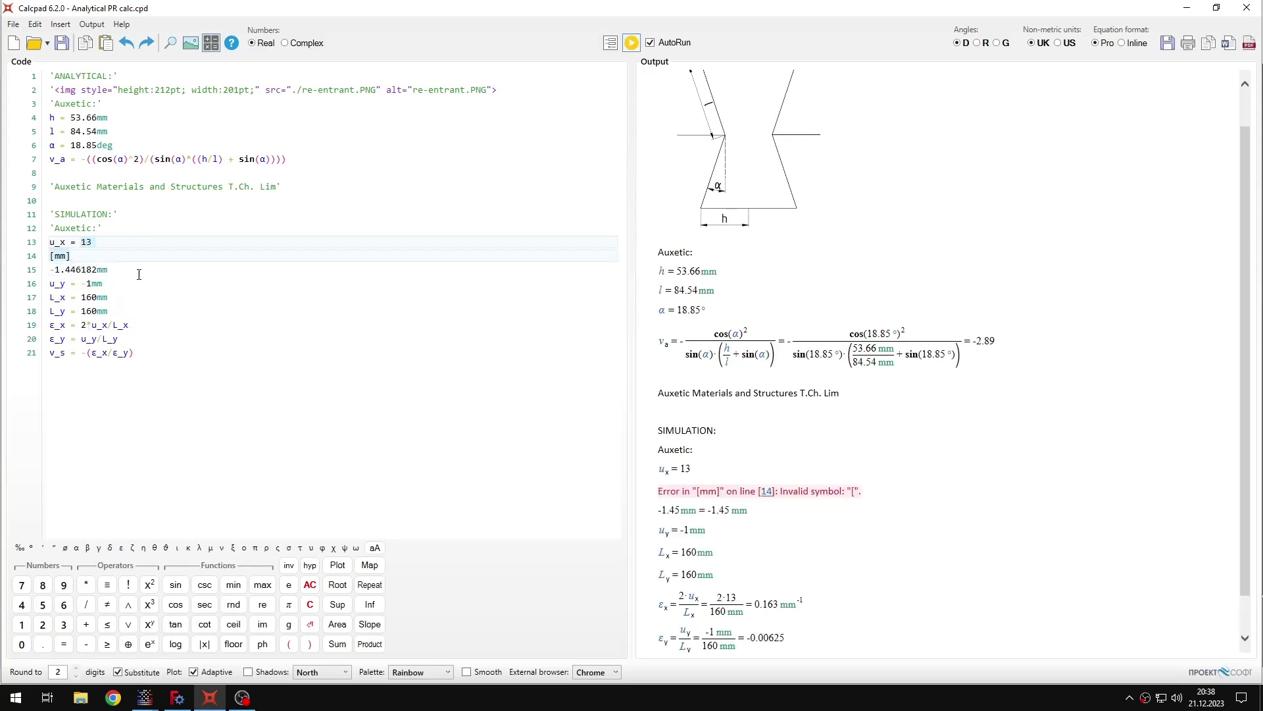
pyautogui.press('Delete')
pyautogui.press('Delete')
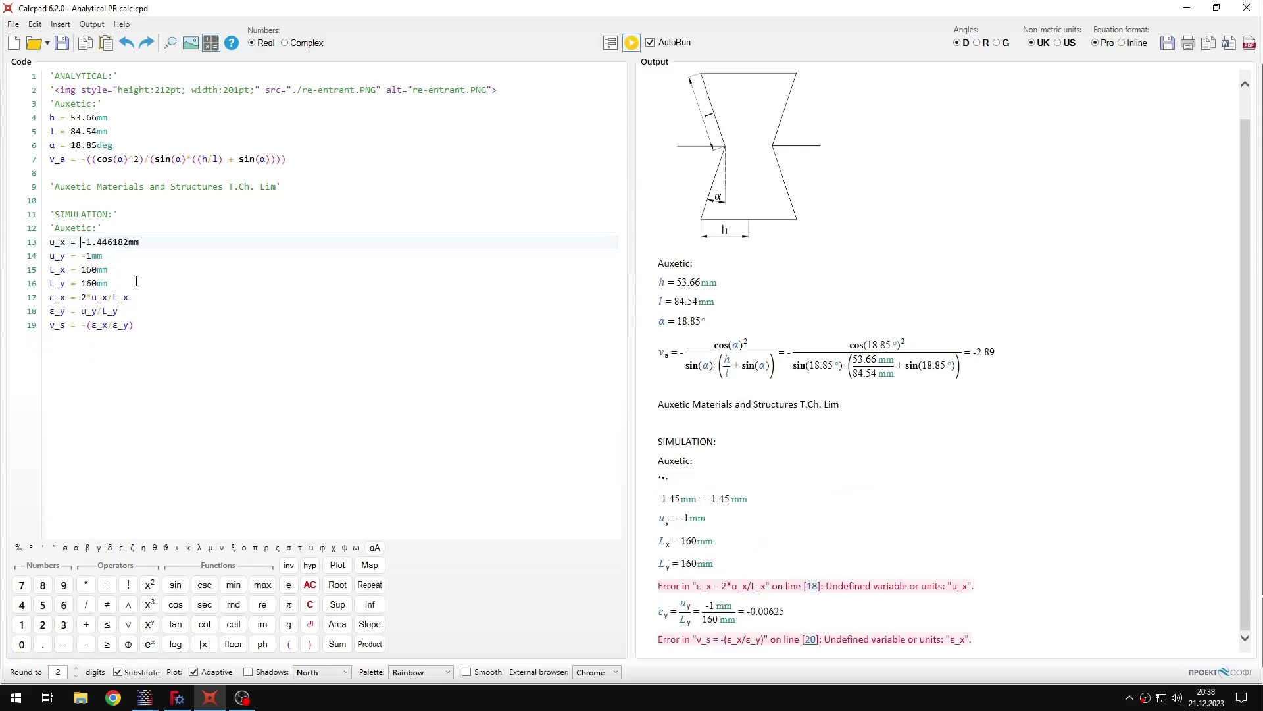
pyautogui.click(151, 276)
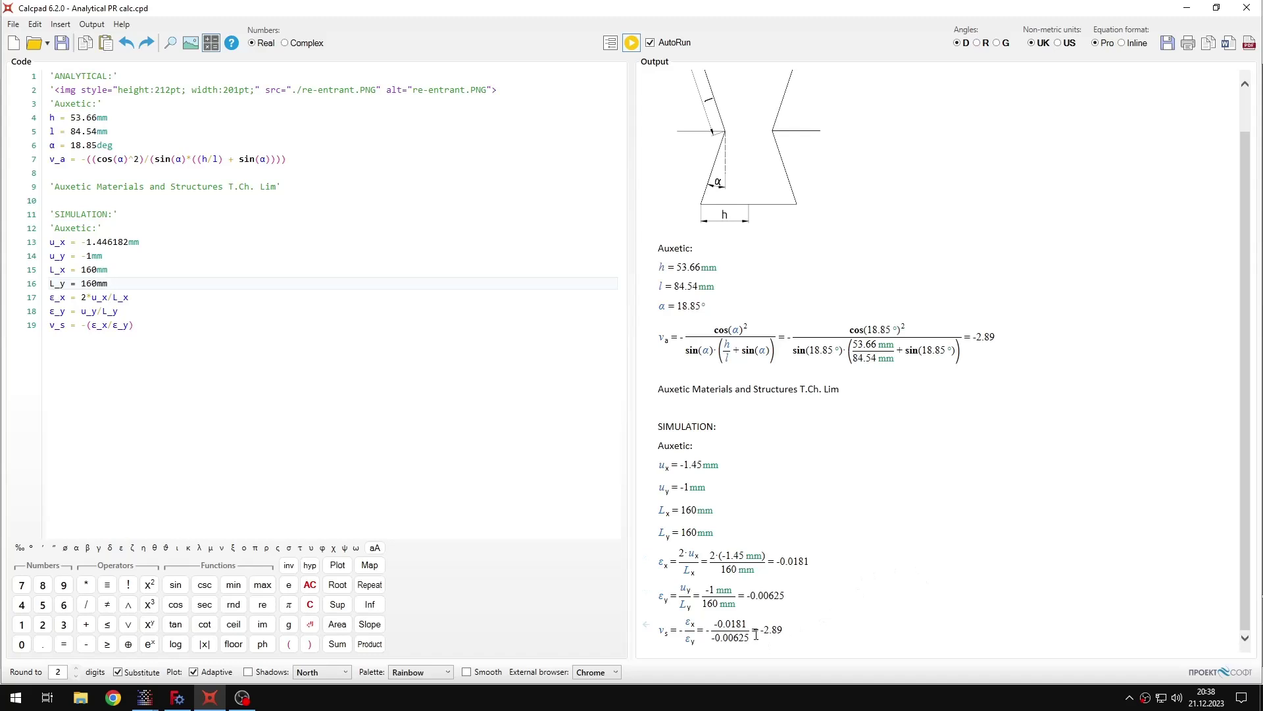
# - Compare the simulated Poisson's ratio v_s with the analytical v_a by highlighting both results in the output
pyautogui.moveTo(758, 630); pyautogui.dragTo(790, 633)
pyautogui.moveTo(973, 336); pyautogui.dragTo(995, 337)
pyautogui.moveTo(758, 629); pyautogui.dragTo(787, 631)
pyautogui.moveTo(973, 340); pyautogui.dragTo(996, 338)
pyautogui.moveTo(759, 630); pyautogui.dragTo(786, 631)
pyautogui.moveTo(972, 336); pyautogui.dragTo(993, 349)
pyautogui.scroll(1, 925, 348)
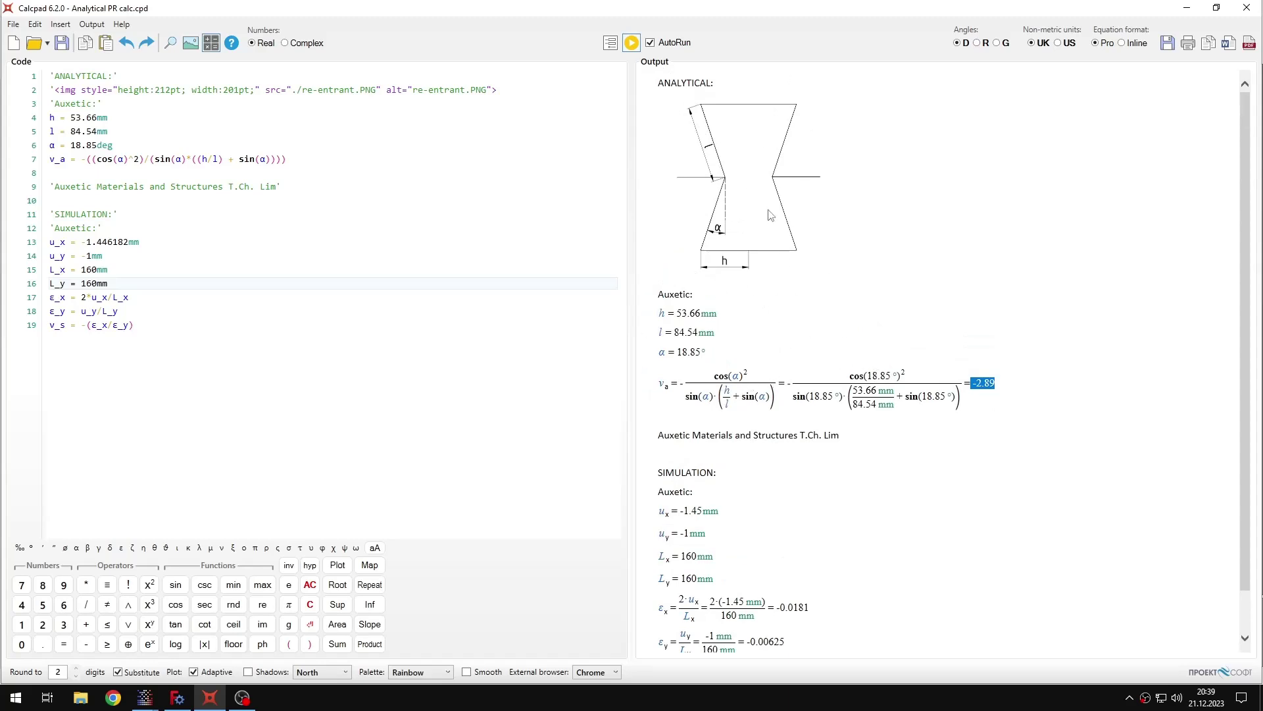
pyautogui.scroll(-1, 875, 283)
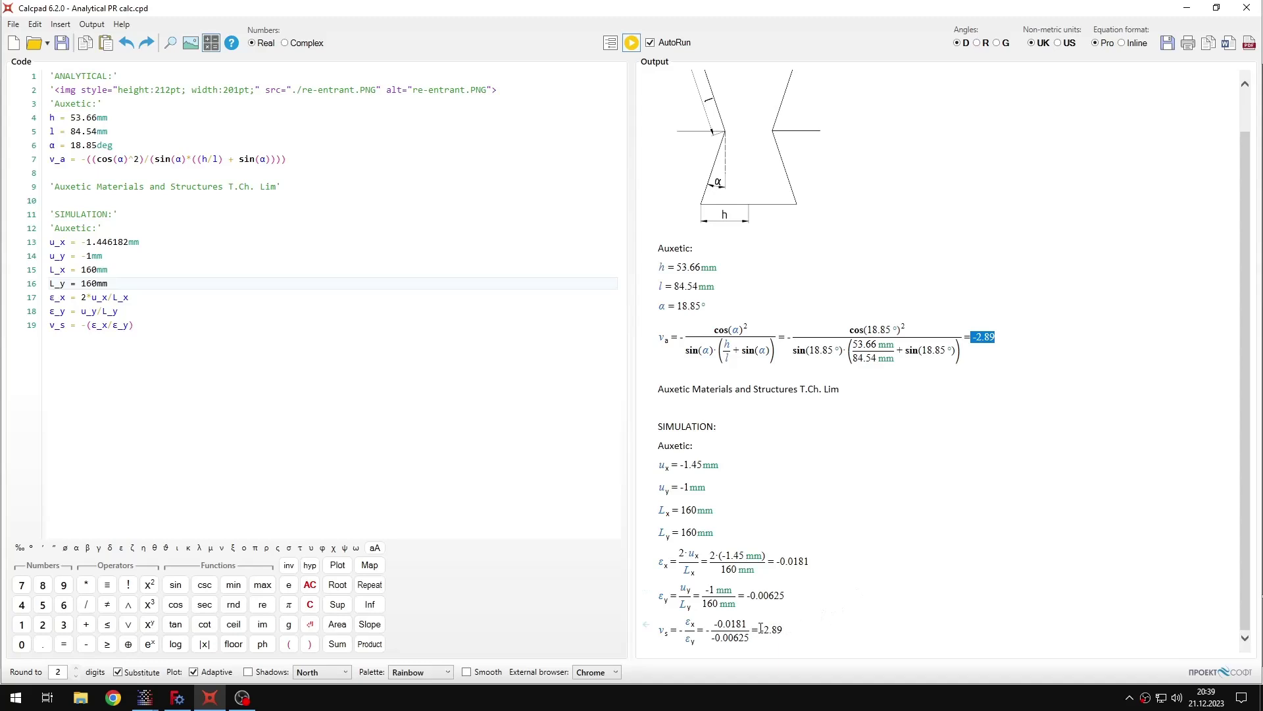
pyautogui.moveTo(759, 630); pyautogui.dragTo(783, 630)
# - Switch to PrePoMax and examine the multi-cell auxetic shell structure's displacement results in perspective and front views
pyautogui.click(145, 697)
pyautogui.click(97, 649)
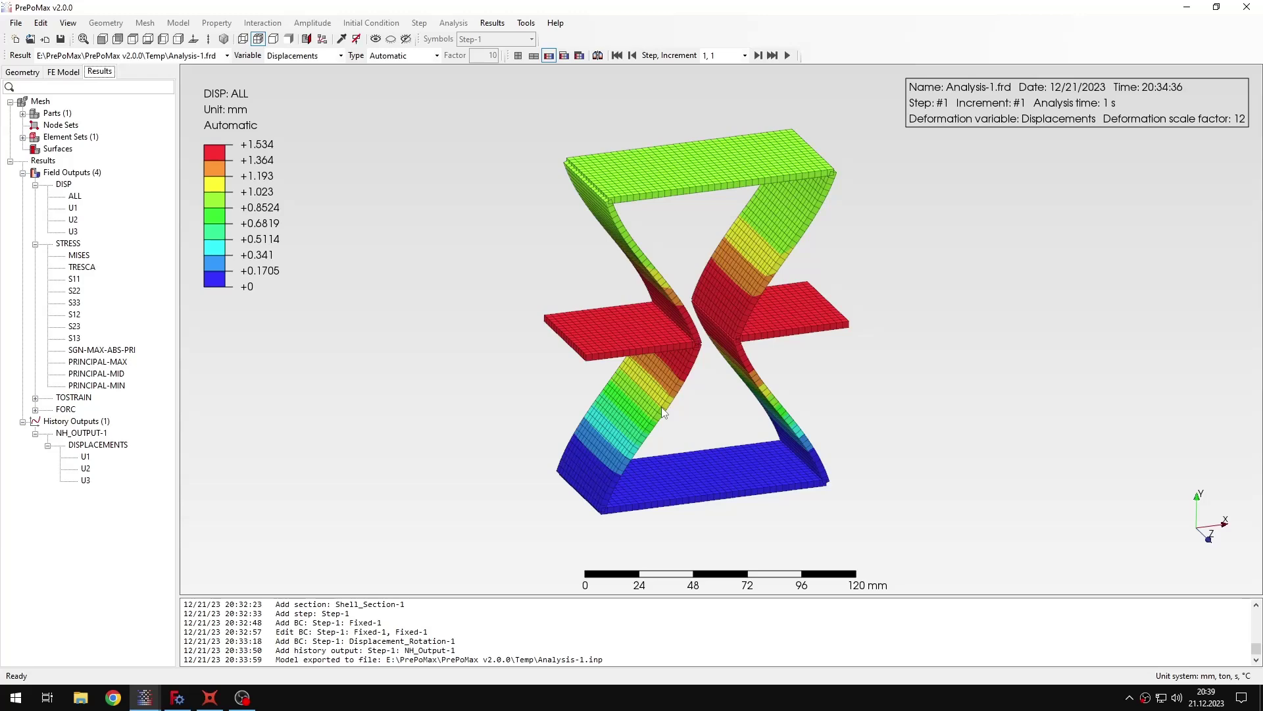
pyautogui.moveTo(144, 697)
pyautogui.click(362, 641)
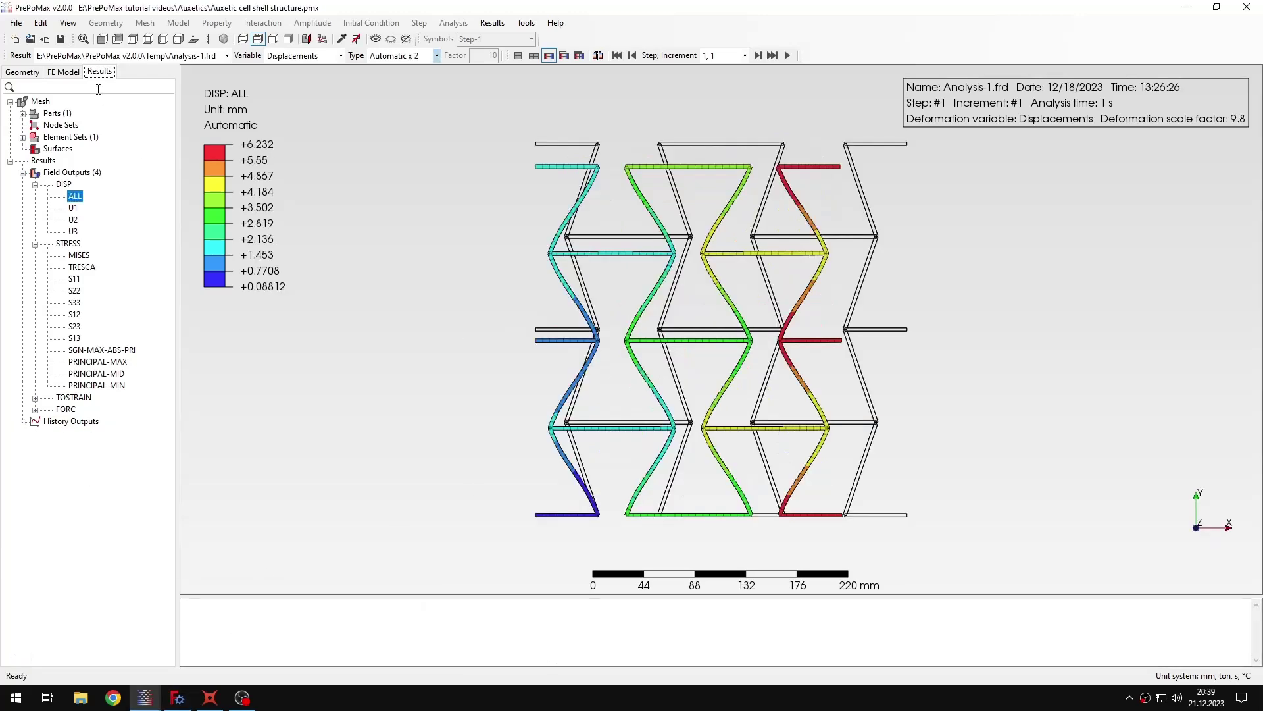
pyautogui.moveTo(456, 357); pyautogui.dragTo(509, 390, button='middle')
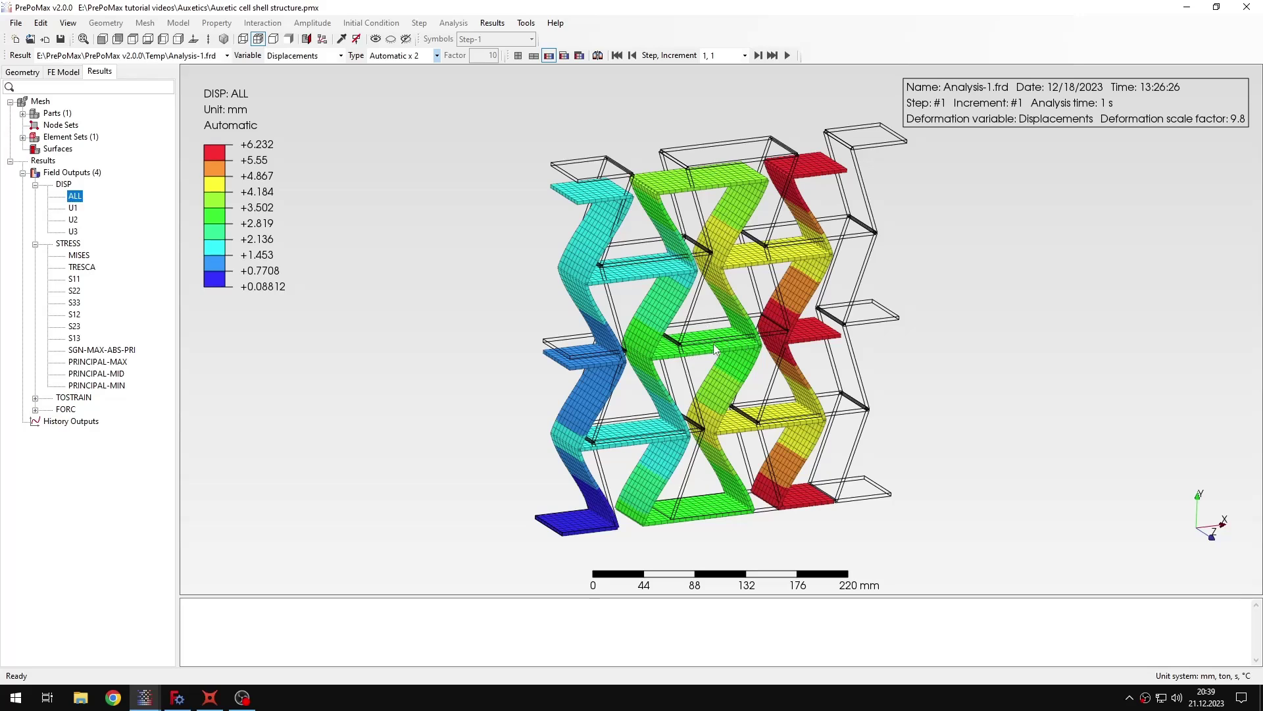
pyautogui.click(101, 40)
pyautogui.click(771, 56)
pyautogui.click(771, 55)
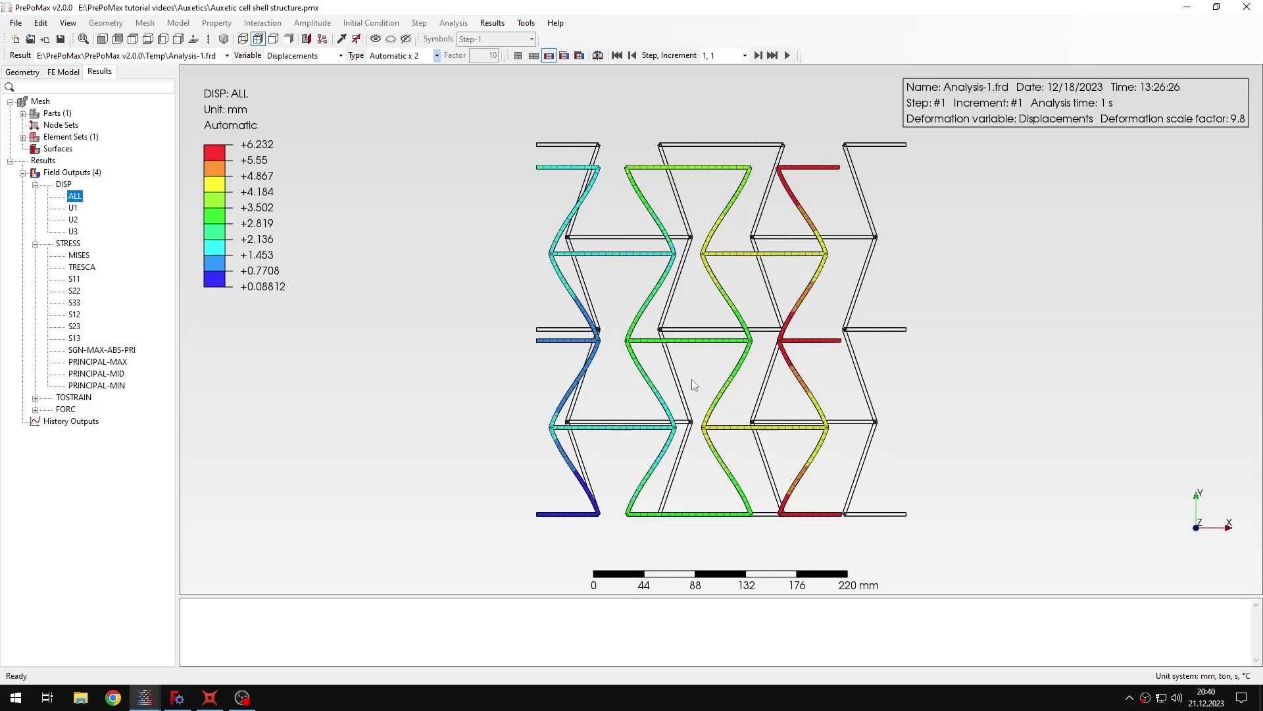
# - Set the post-processing option Draw undeformed model to None for the auxetic structure and view the deformed shape at an angle
pyautogui.click(526, 23)
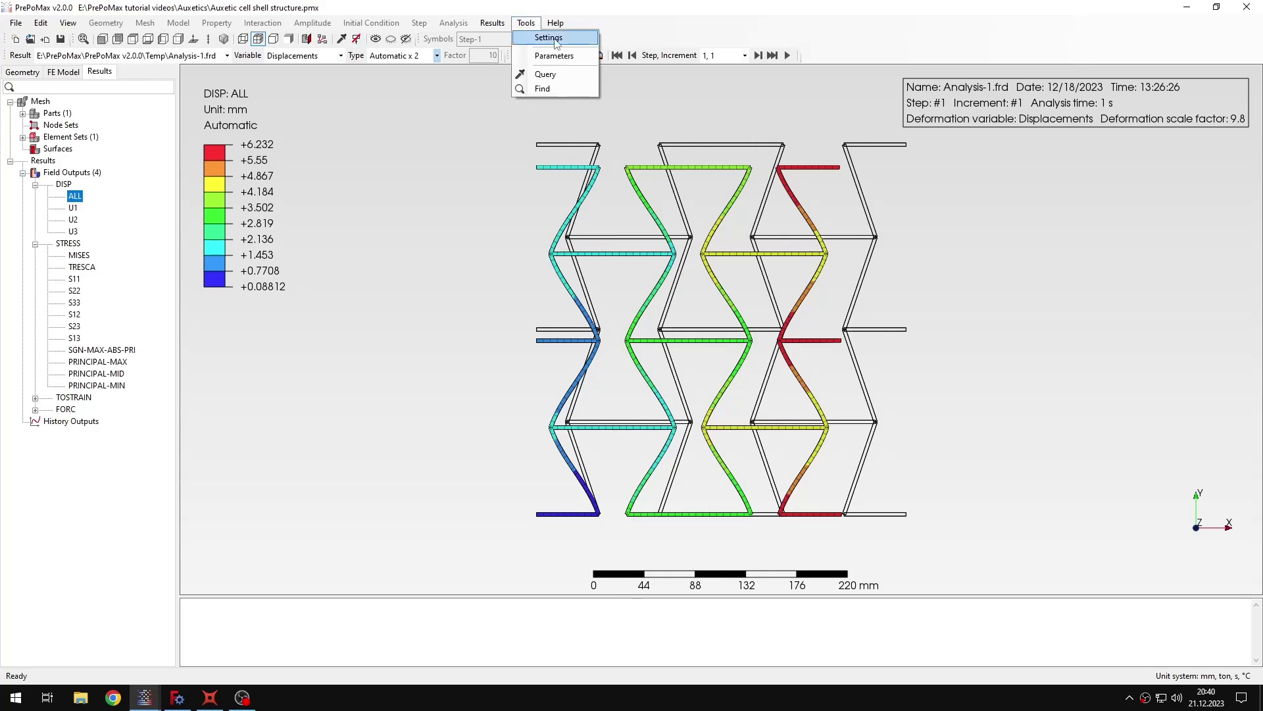
pyautogui.click(555, 38)
pyautogui.doubleClick(409, 123)
pyautogui.doubleClick(410, 122)
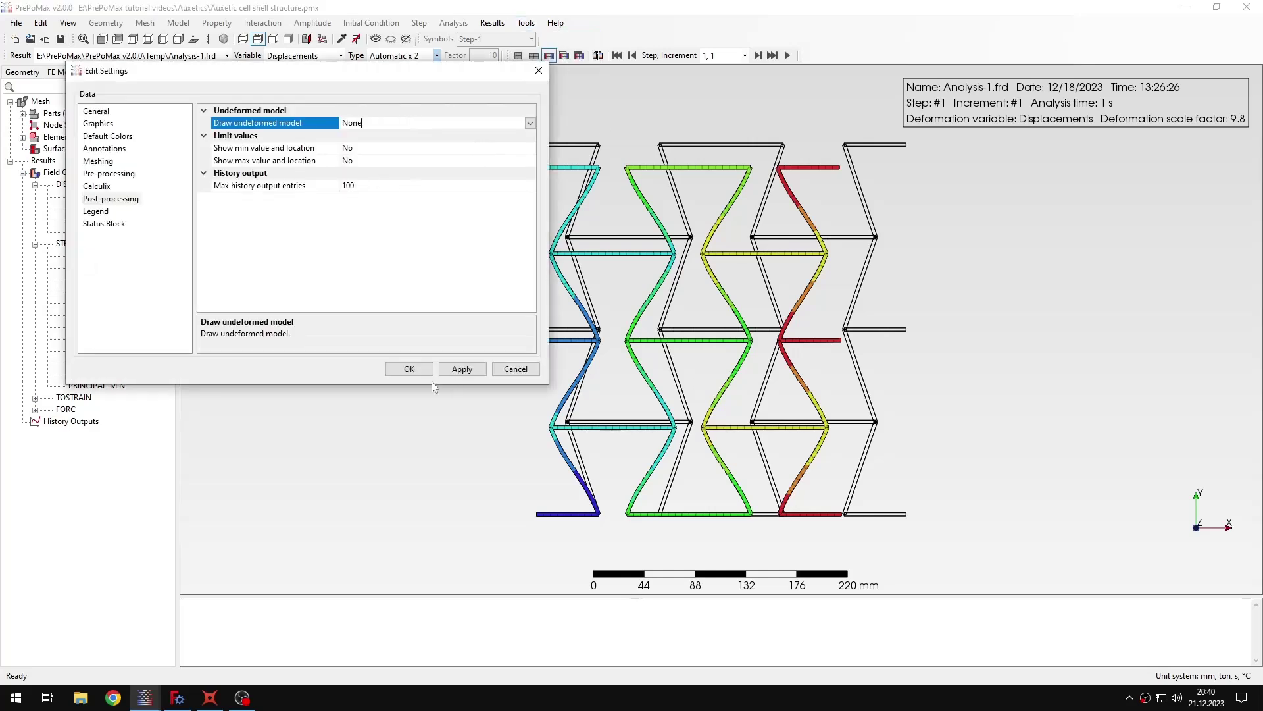
pyautogui.click(410, 369)
pyautogui.moveTo(707, 303); pyautogui.dragTo(602, 408, button='middle')
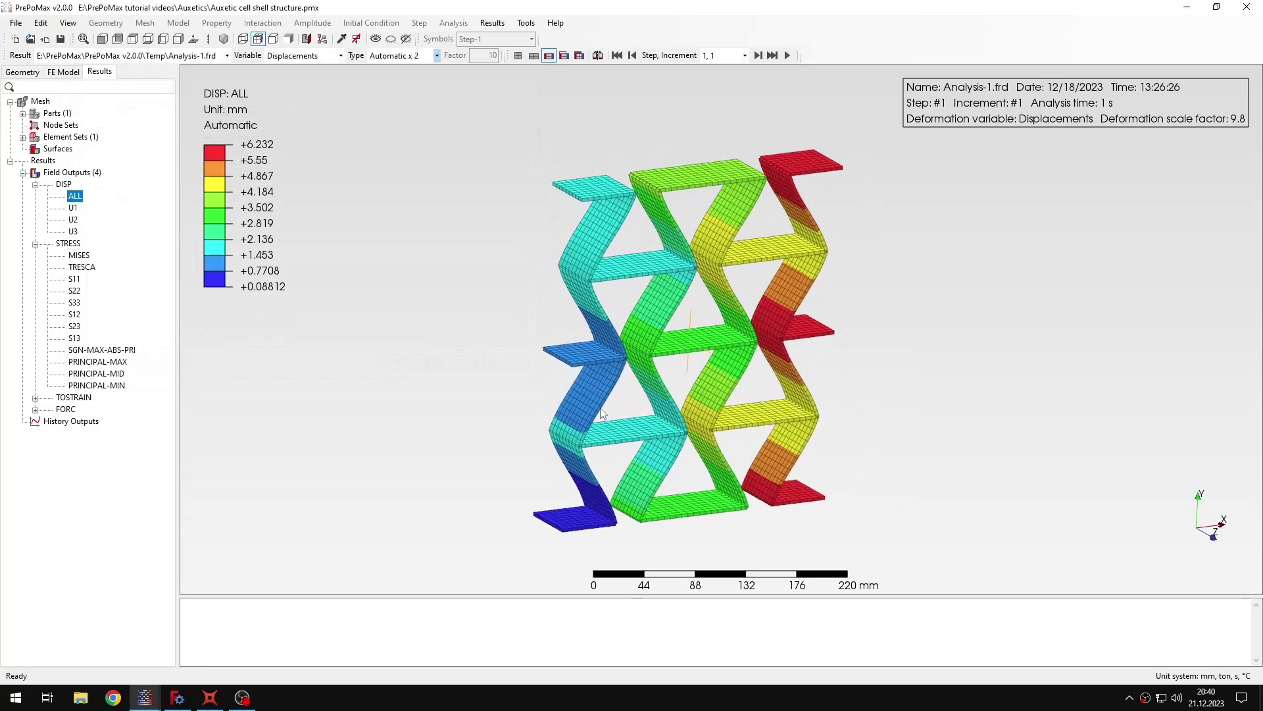
# - Review the auxetic structure's Displacement_Rotation-1, -2 and -3 boundary conditions, closing each without changes
pyautogui.click(77, 73)
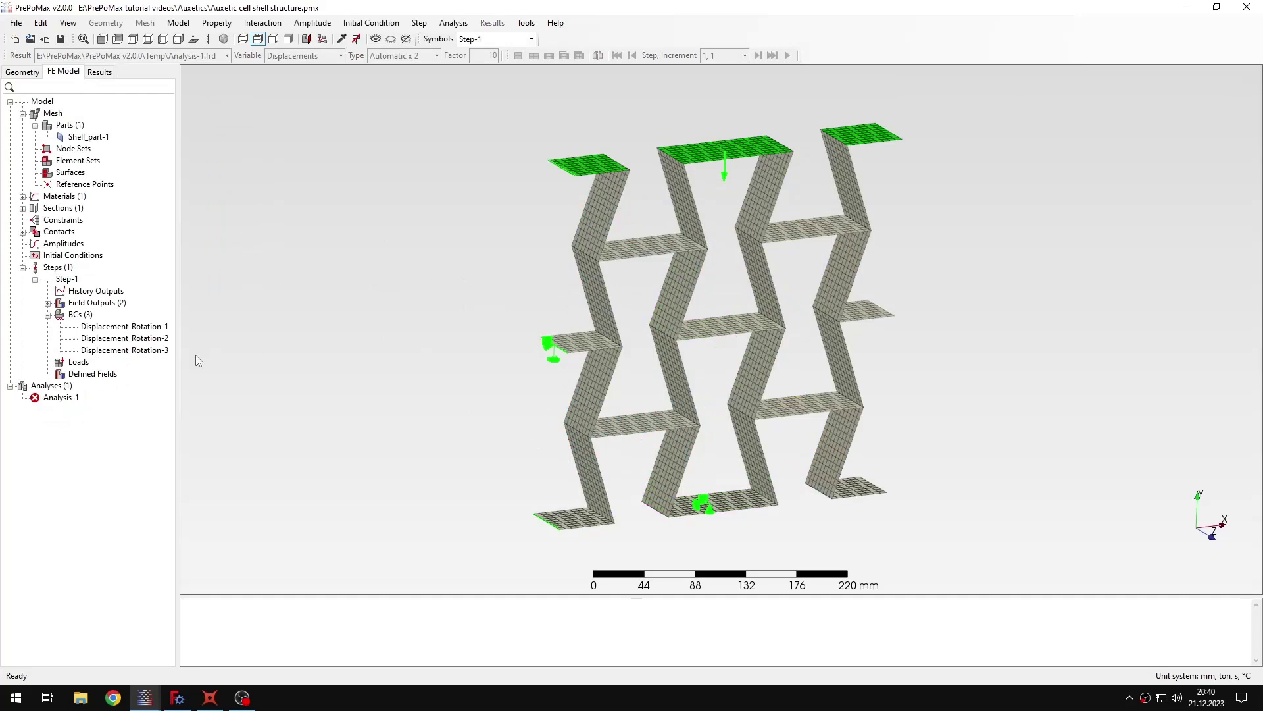
pyautogui.doubleClick(150, 327)
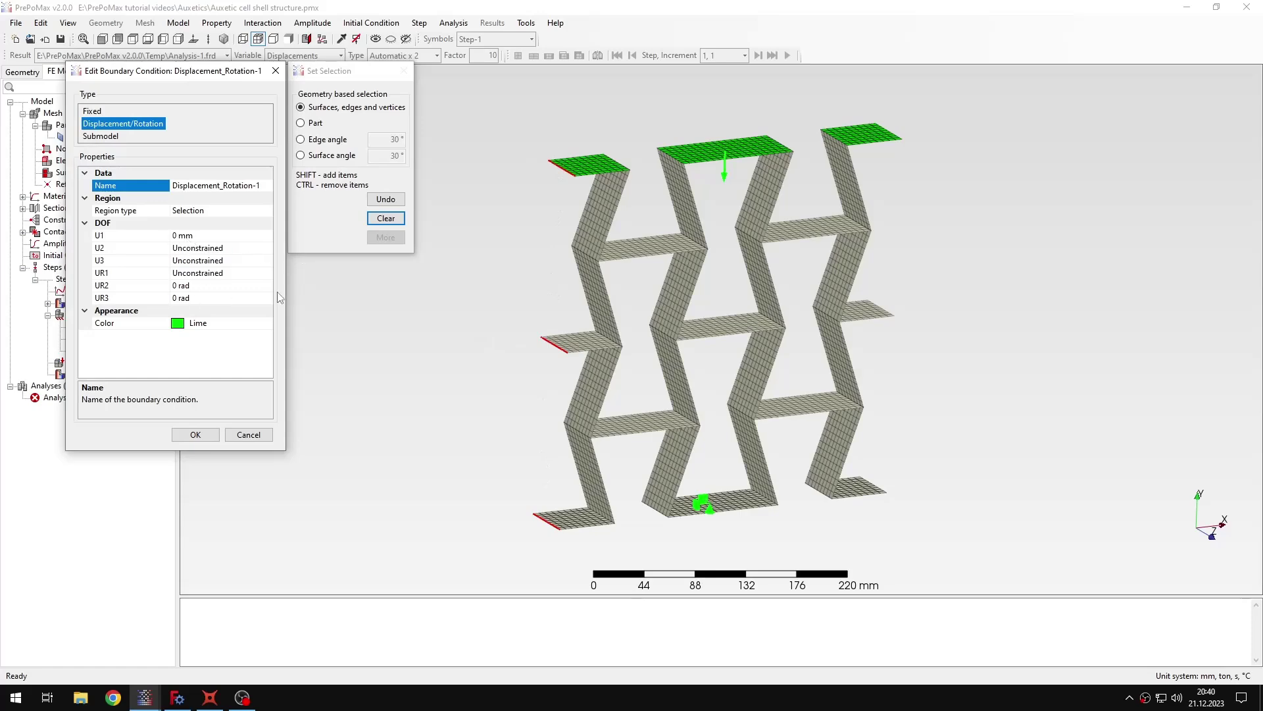
pyautogui.click(248, 435)
pyautogui.doubleClick(151, 341)
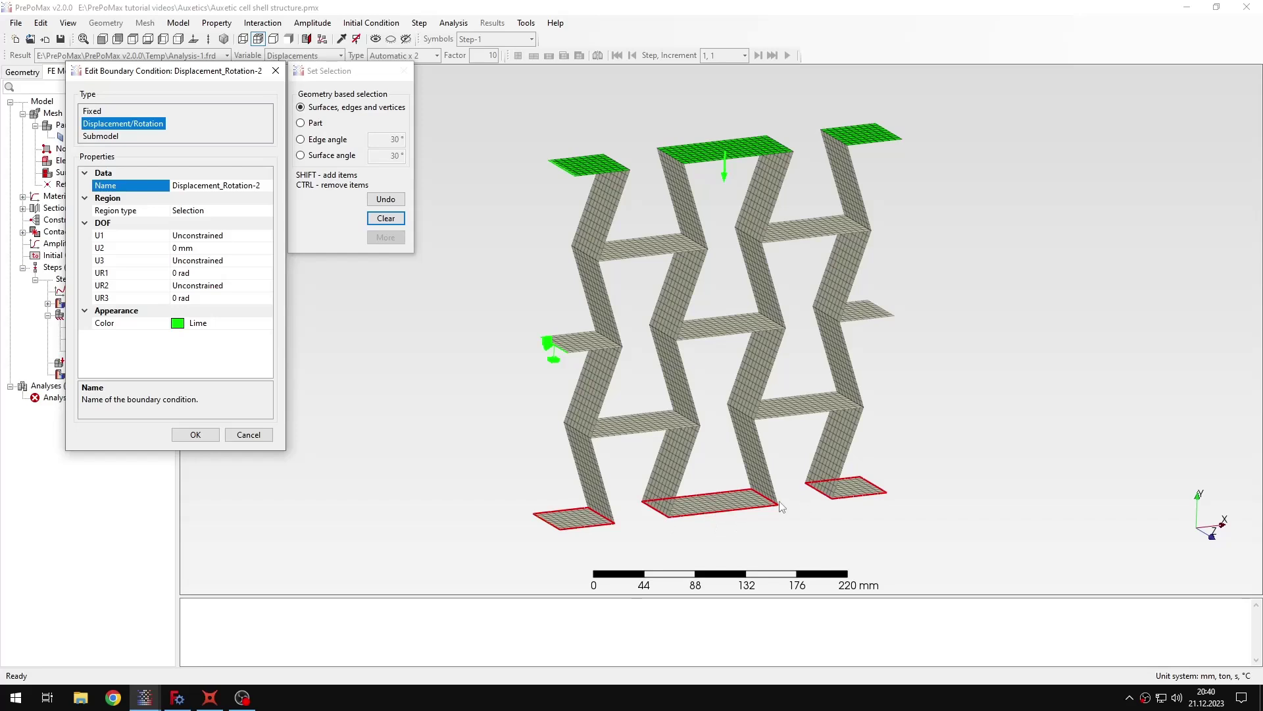
pyautogui.click(248, 435)
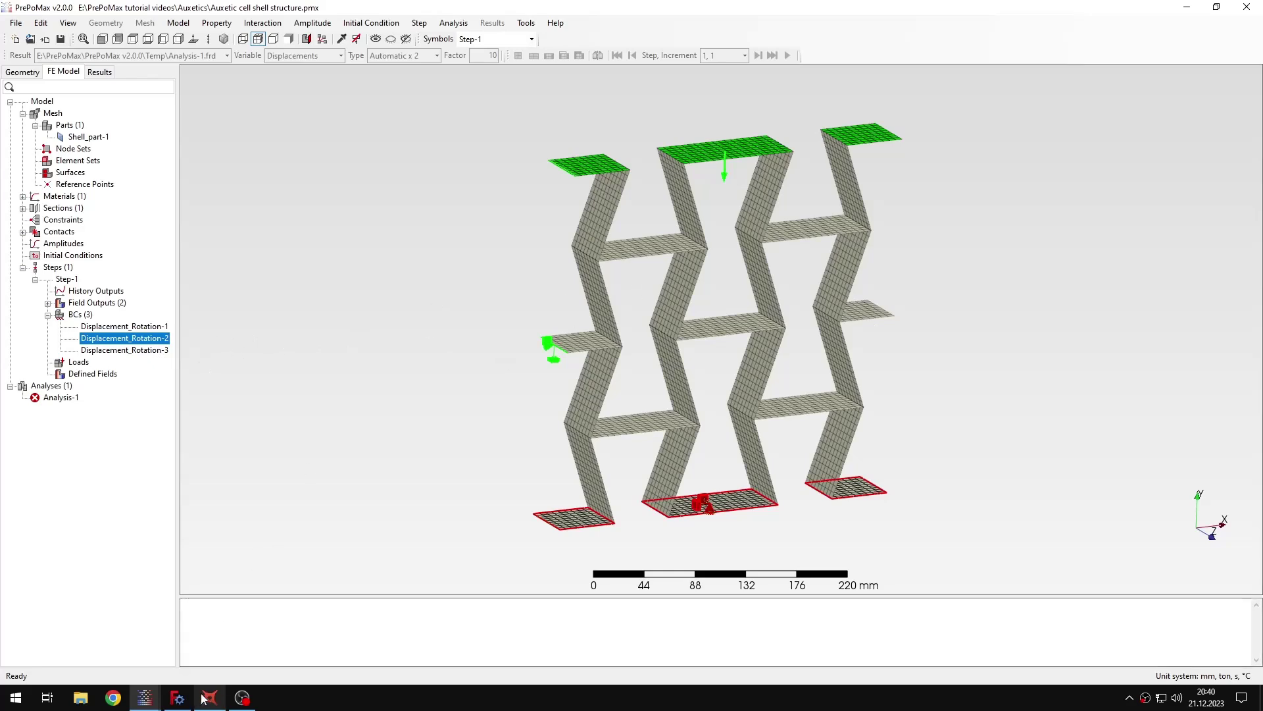
pyautogui.doubleClick(156, 350)
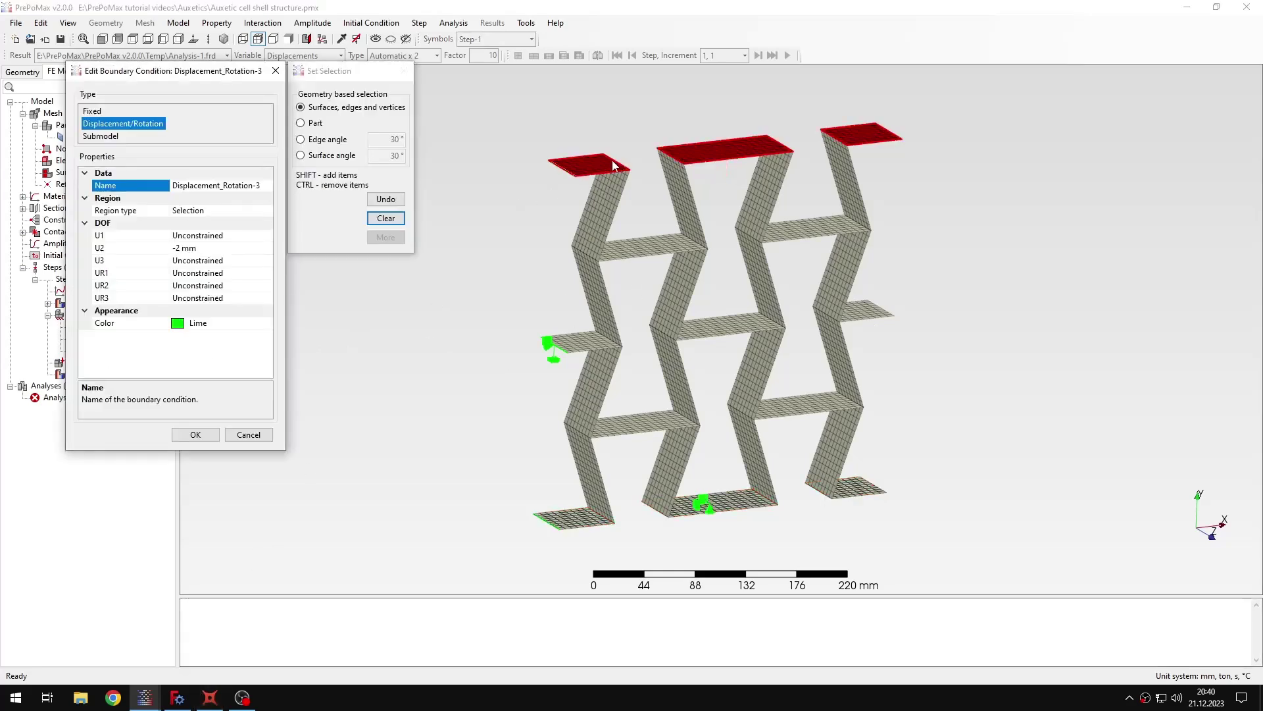
pyautogui.click(250, 435)
# - Return to the auxetic structure's displacement results and inspect the deformed cells up close
pyautogui.click(99, 73)
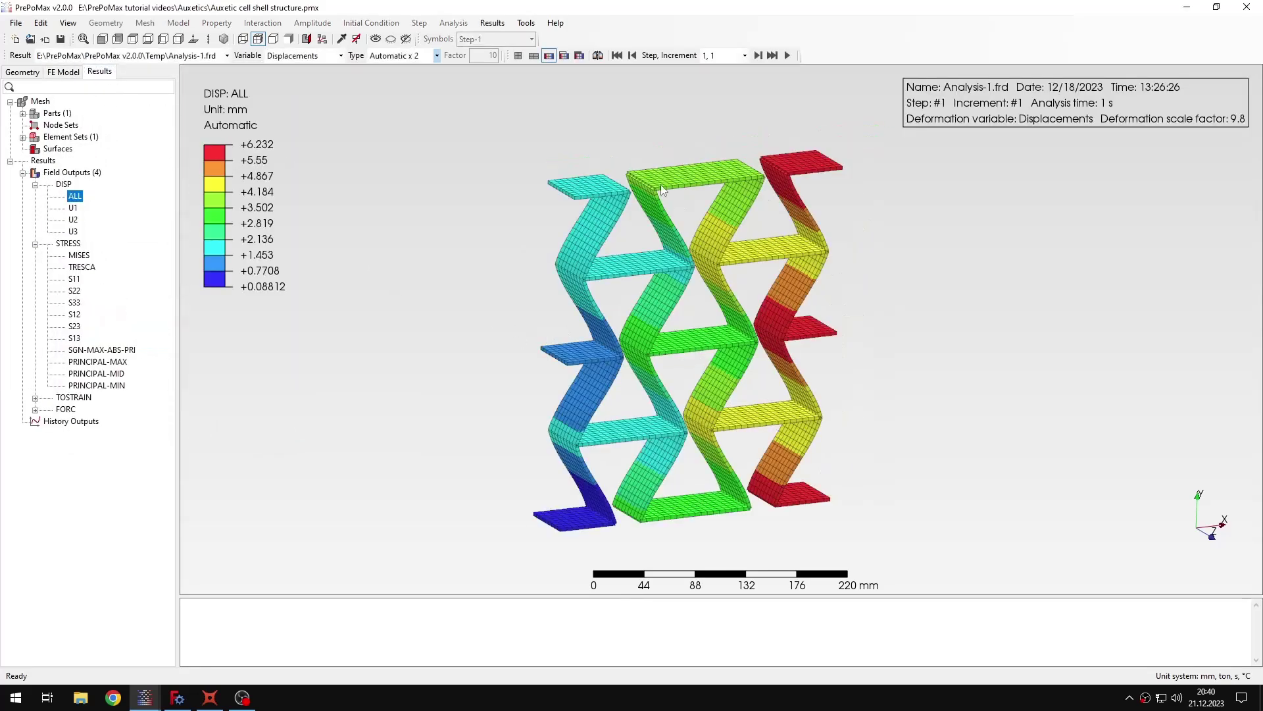
pyautogui.scroll(3, 644, 398)
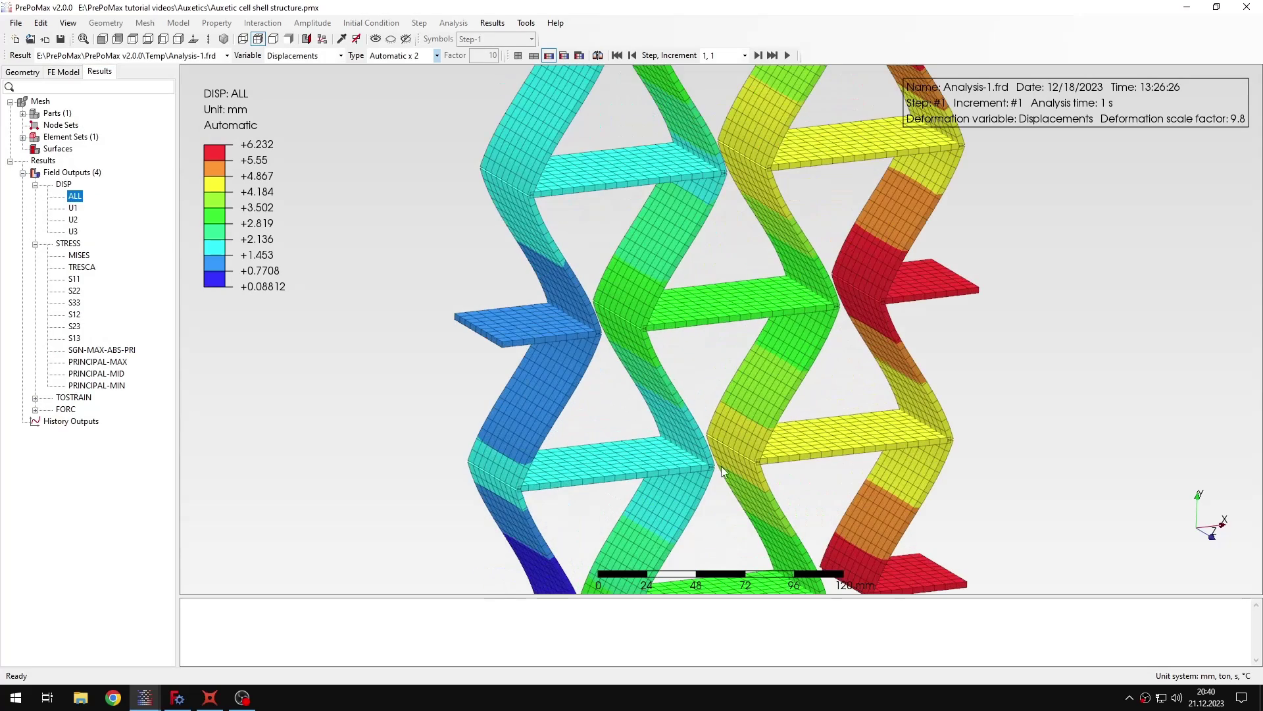
pyautogui.scroll(-3, 746, 408)
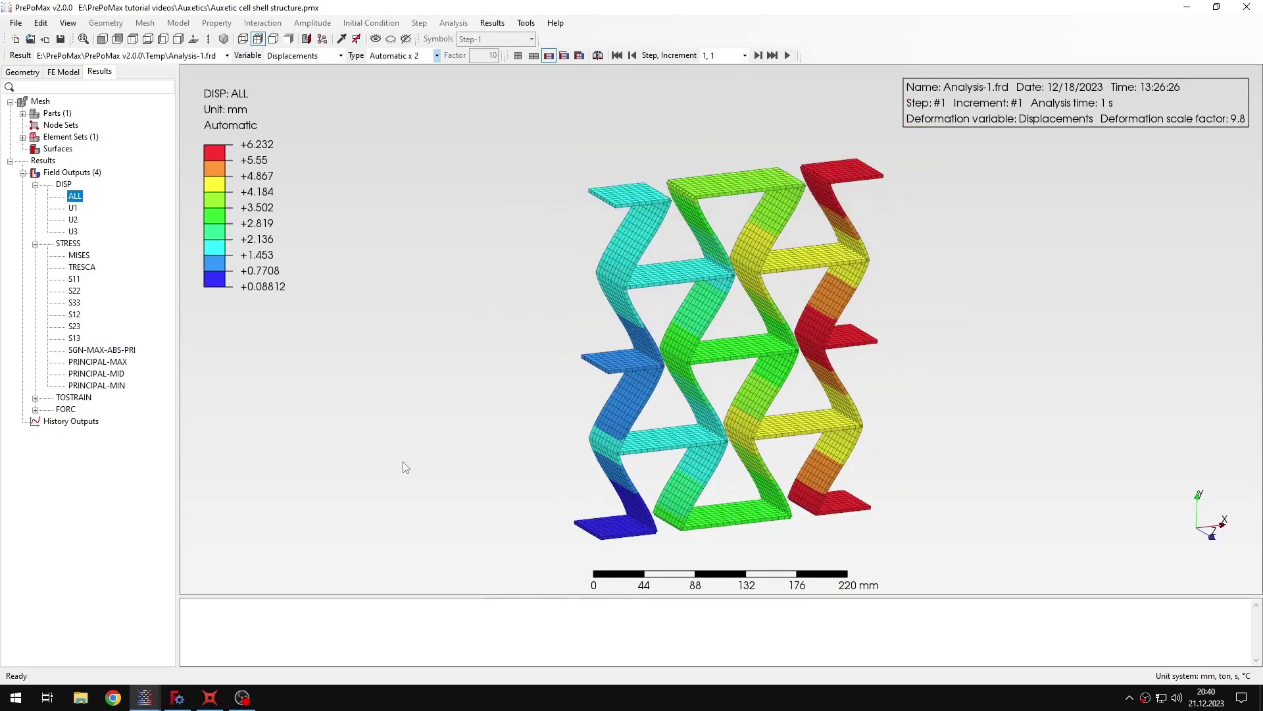
# - Switch to the non-auxetic cell shell structure and compare its front view at the initial and final increments
pyautogui.moveTo(145, 698)
pyautogui.click(355, 637)
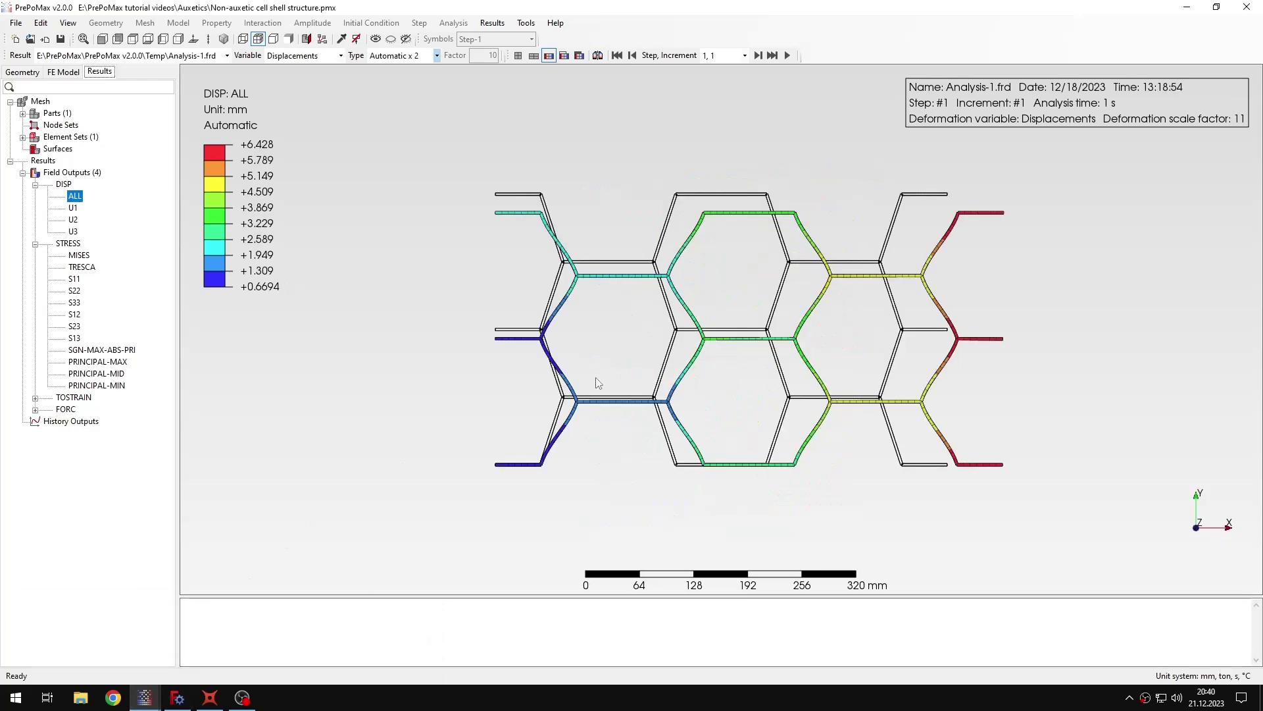
pyautogui.moveTo(569, 373); pyautogui.dragTo(633, 397)
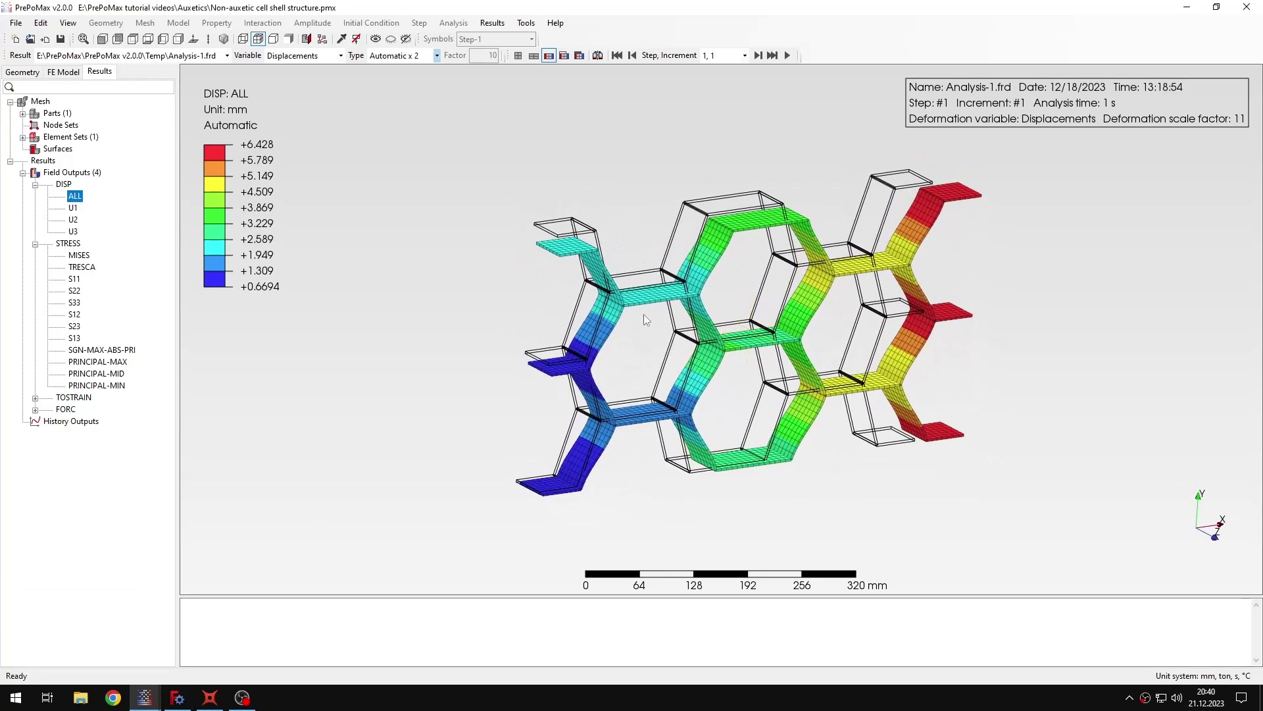
pyautogui.click(102, 39)
pyautogui.scroll(2, 750, 321)
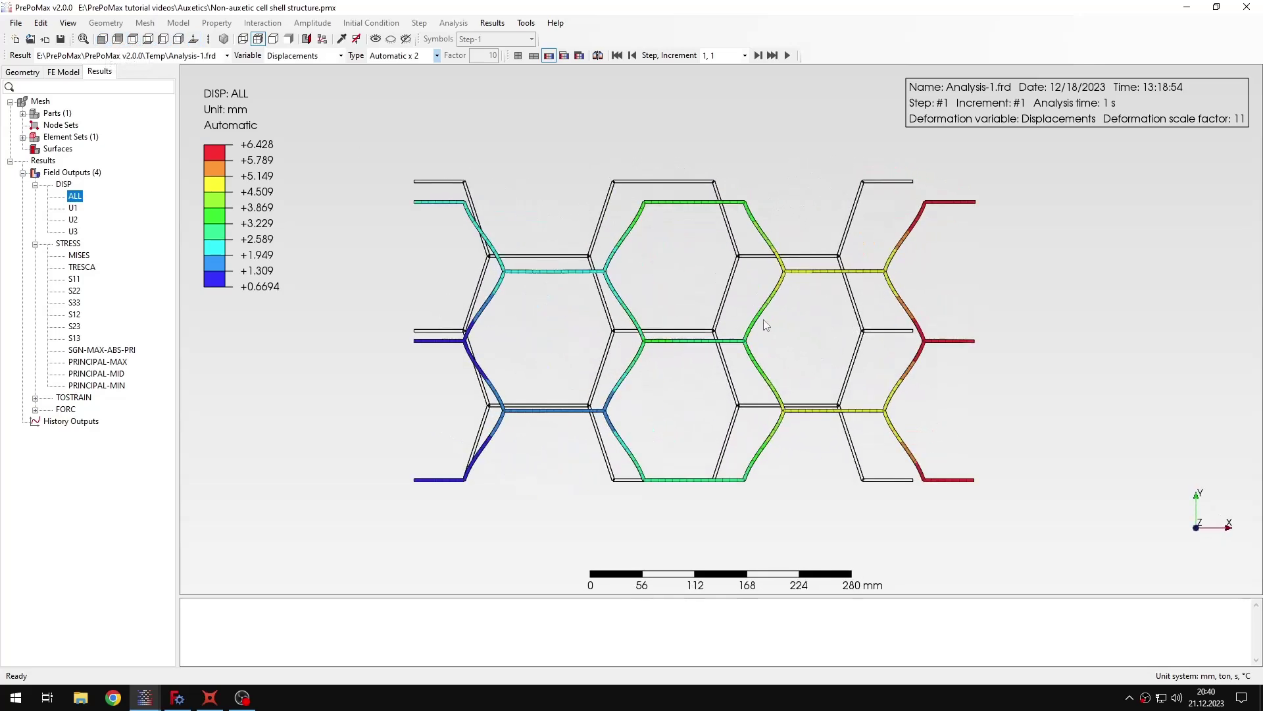
pyautogui.click(632, 56)
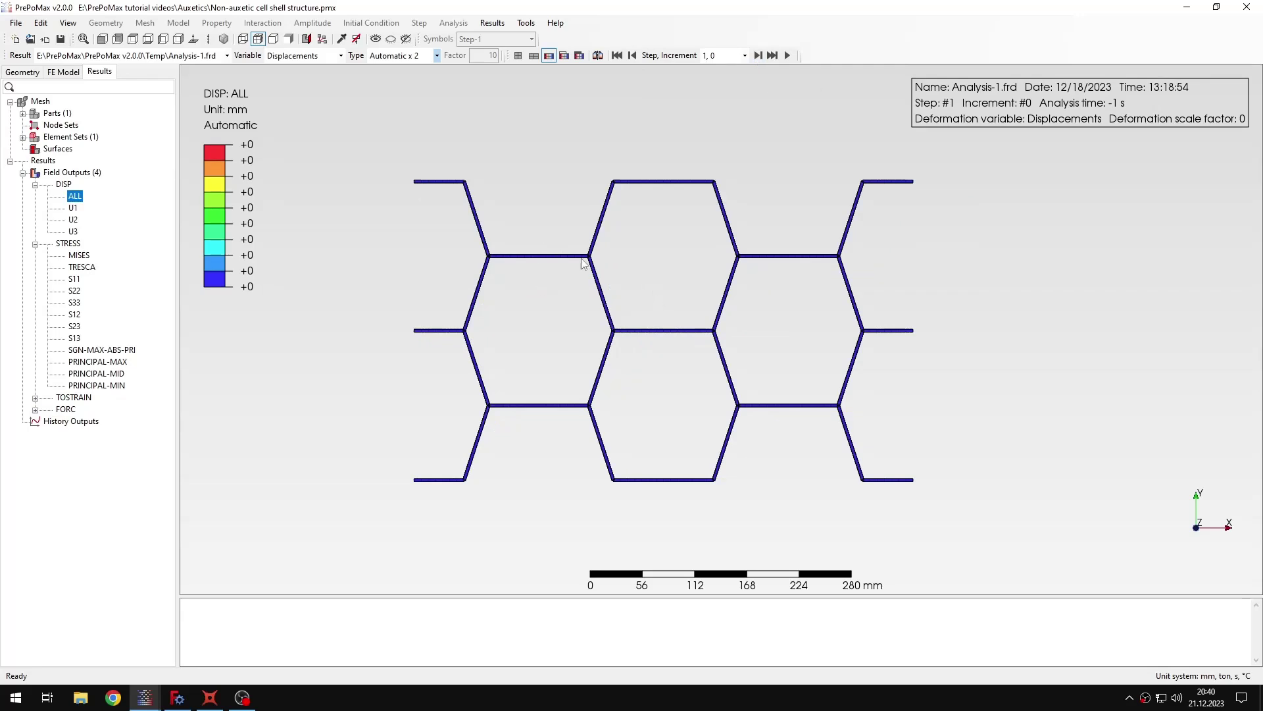
pyautogui.click(758, 55)
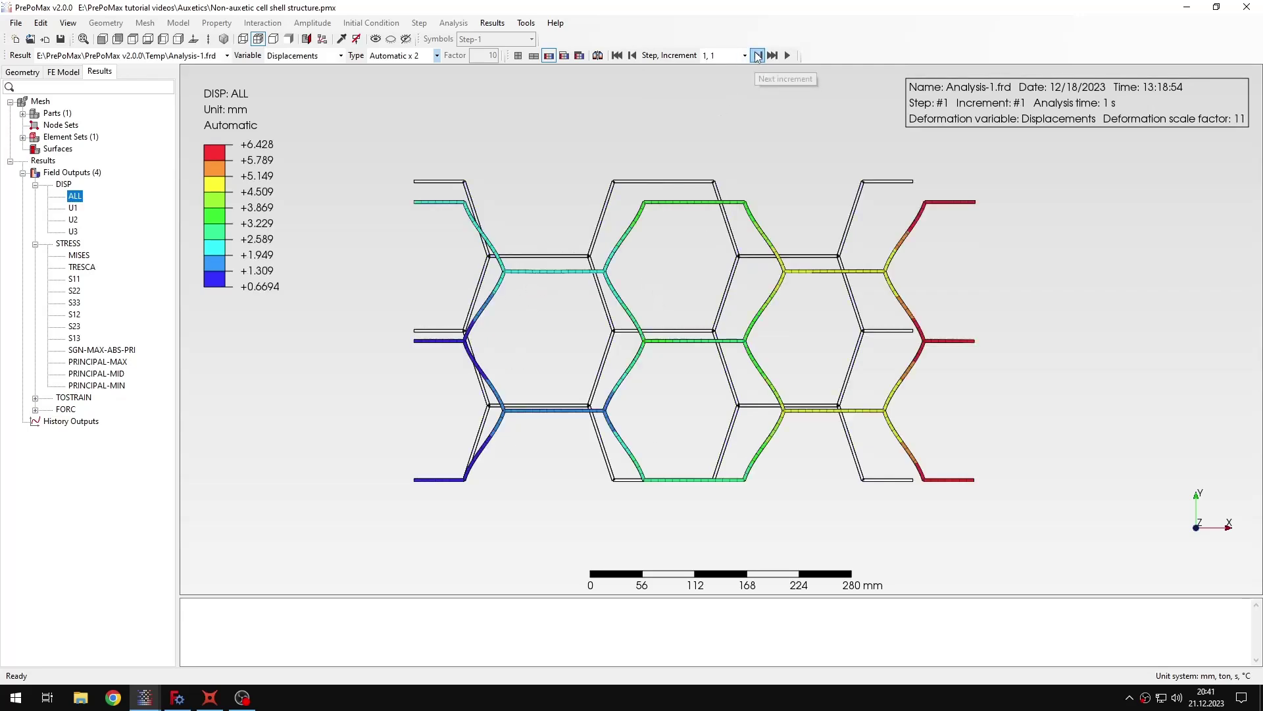
# - Play the non-auxetic structure's deformation animation, then stop and close it
pyautogui.click(788, 55)
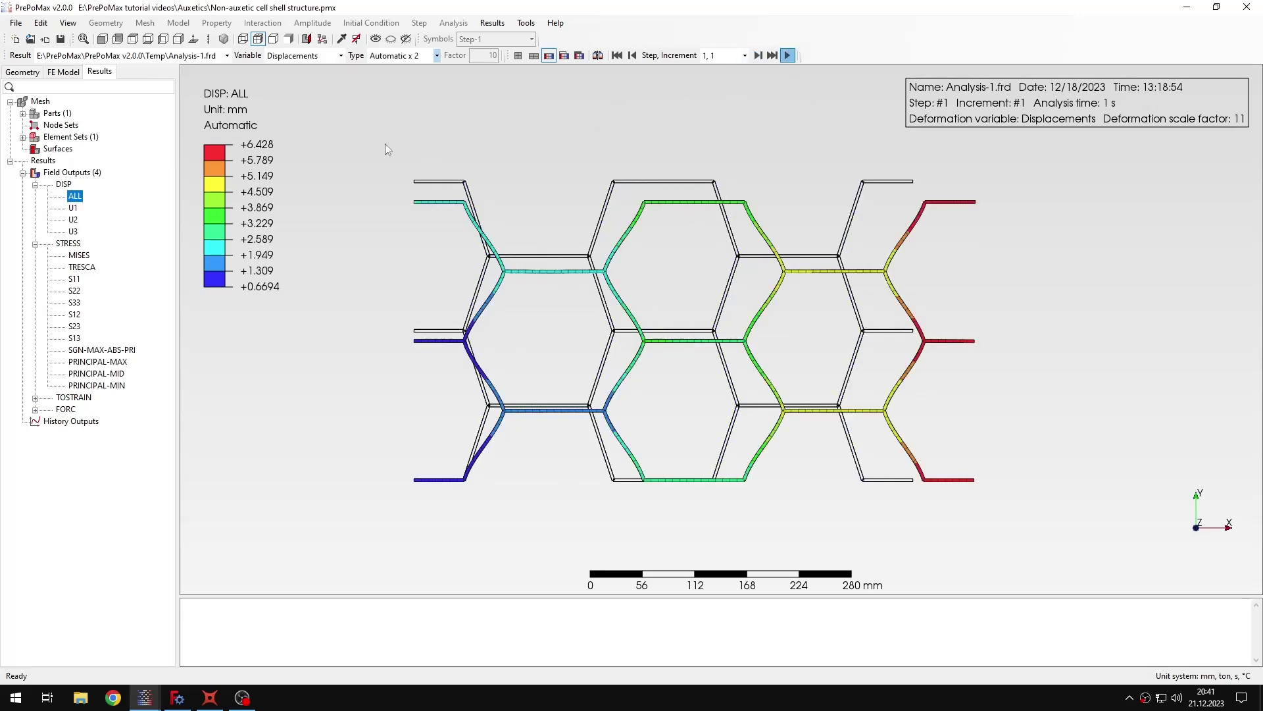
pyautogui.click(185, 101)
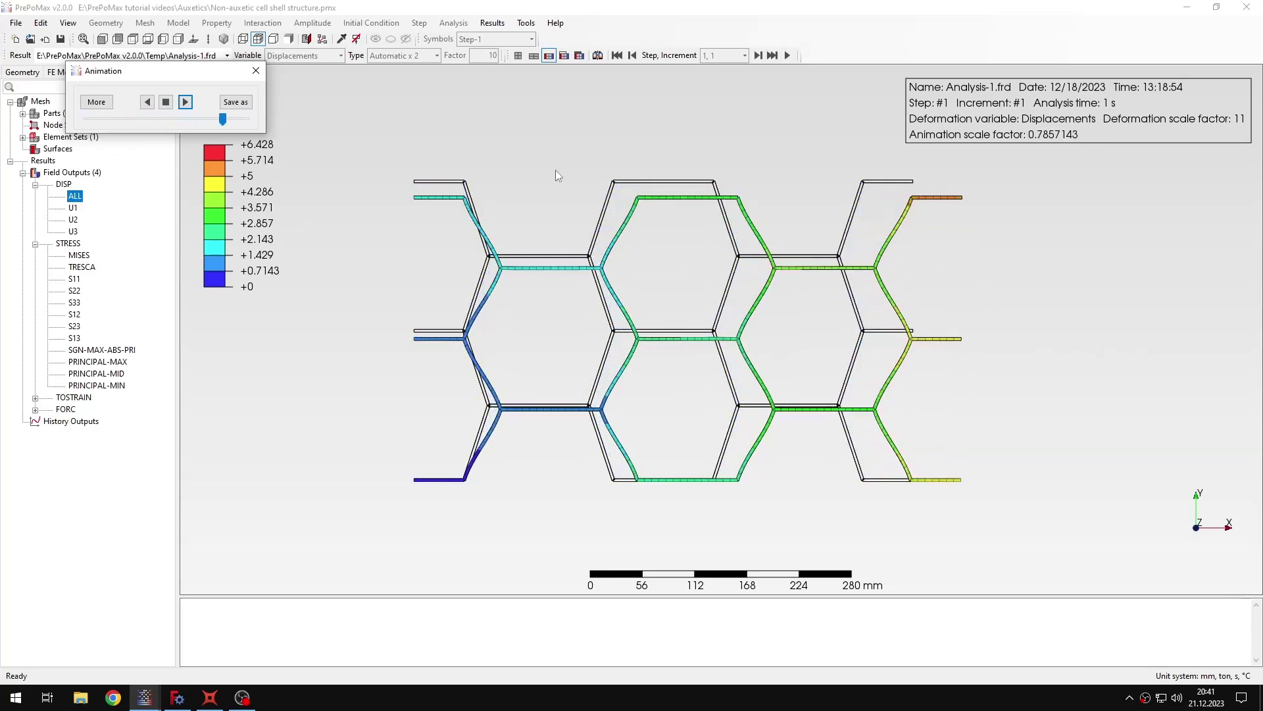
pyautogui.click(166, 102)
pyautogui.click(256, 71)
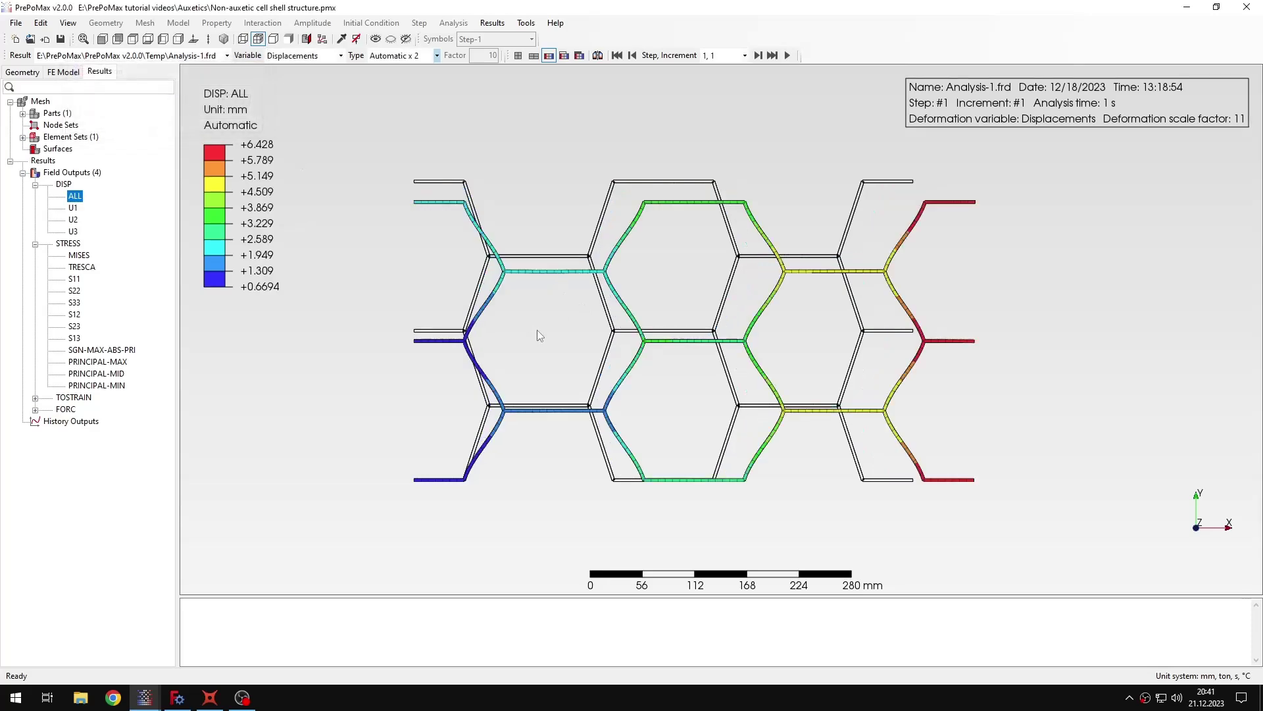
# - Set the post-processing option Draw undeformed model to None for the non-auxetic structure
pyautogui.moveTo(532, 329); pyautogui.dragTo(575, 358, button='middle')
pyautogui.click(556, 23)
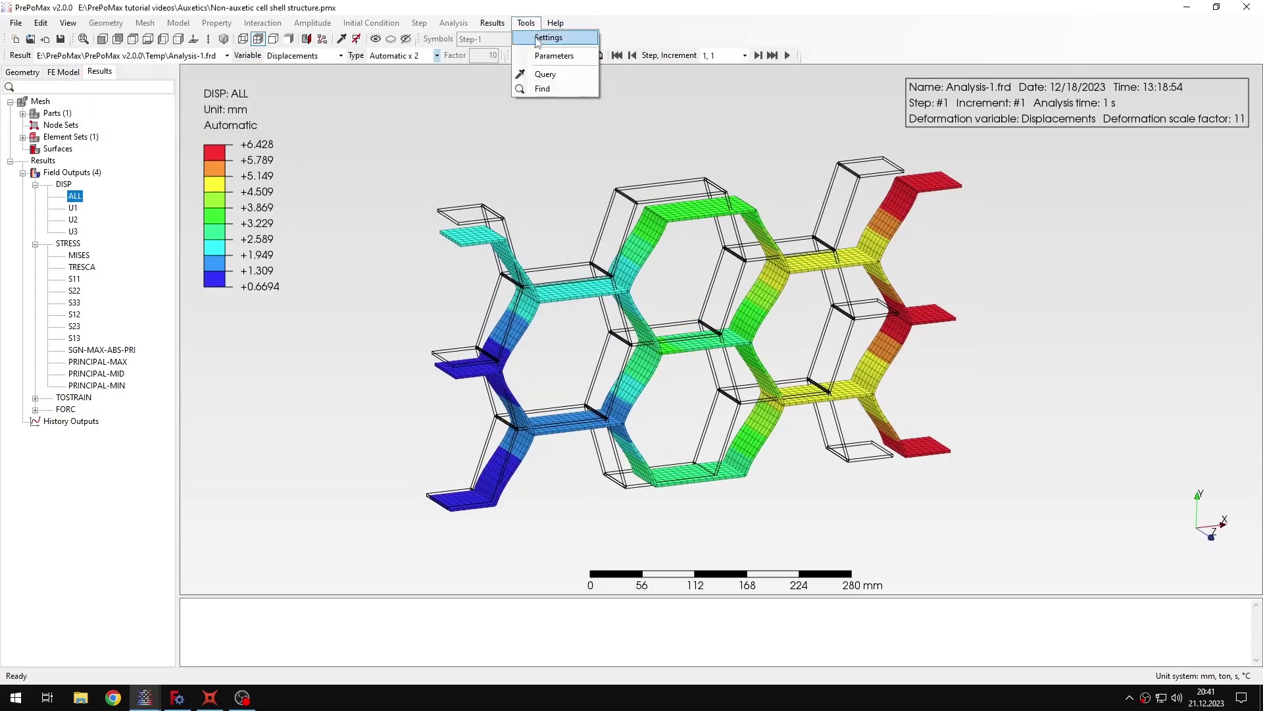
pyautogui.click(546, 37)
pyautogui.doubleClick(385, 123)
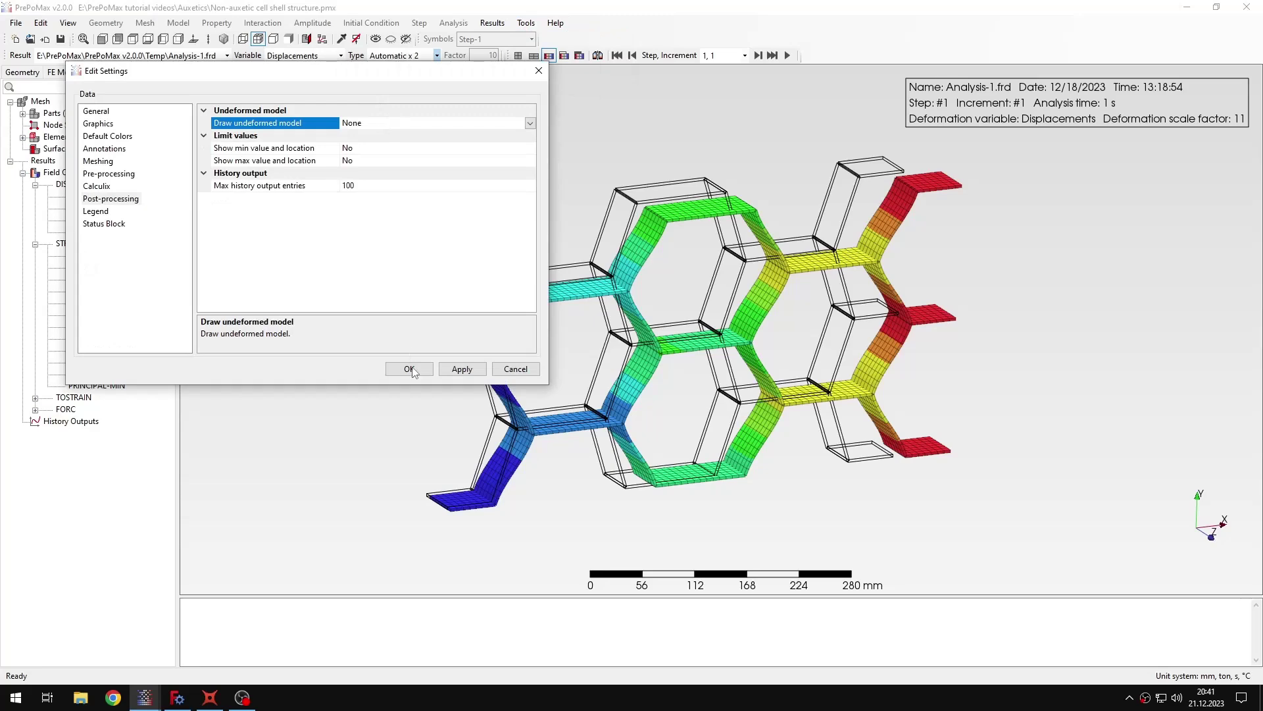
pyautogui.click(408, 368)
# - Examine the FE model of the non-auxetic structure, then that of the auxetic structure from the front and at an angle
pyautogui.click(63, 72)
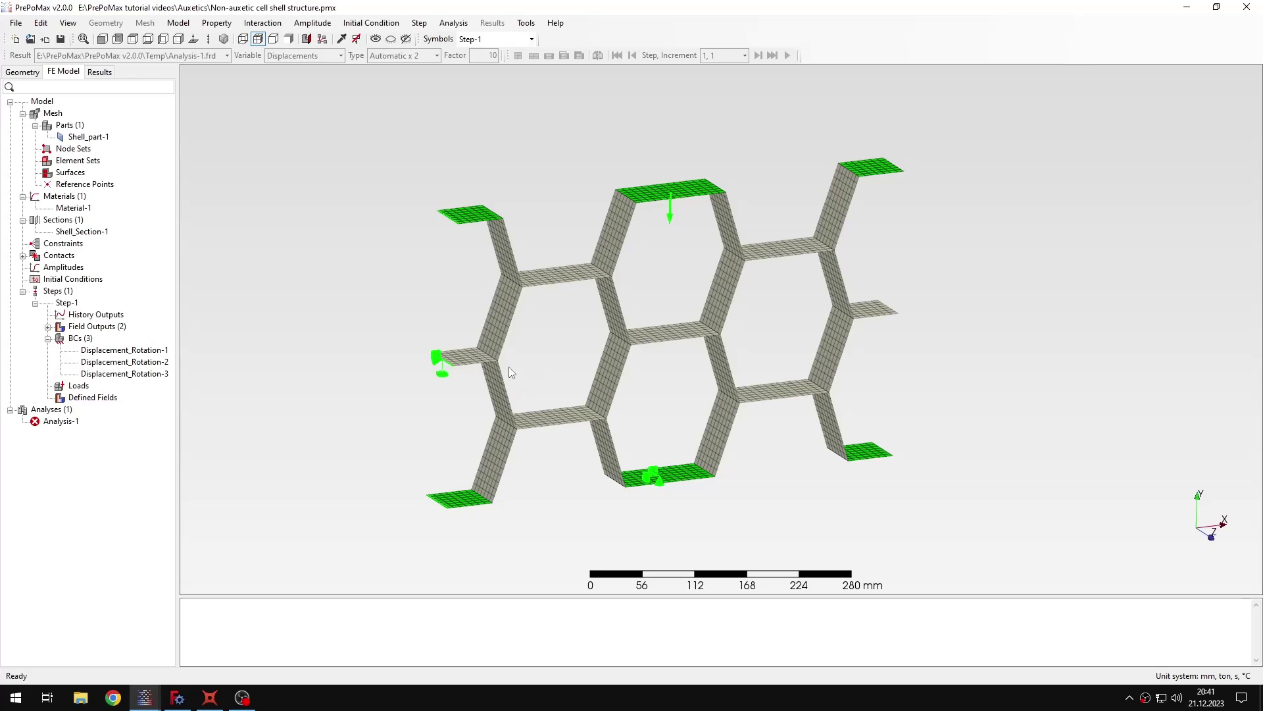
pyautogui.moveTo(144, 698)
pyautogui.click(214, 658)
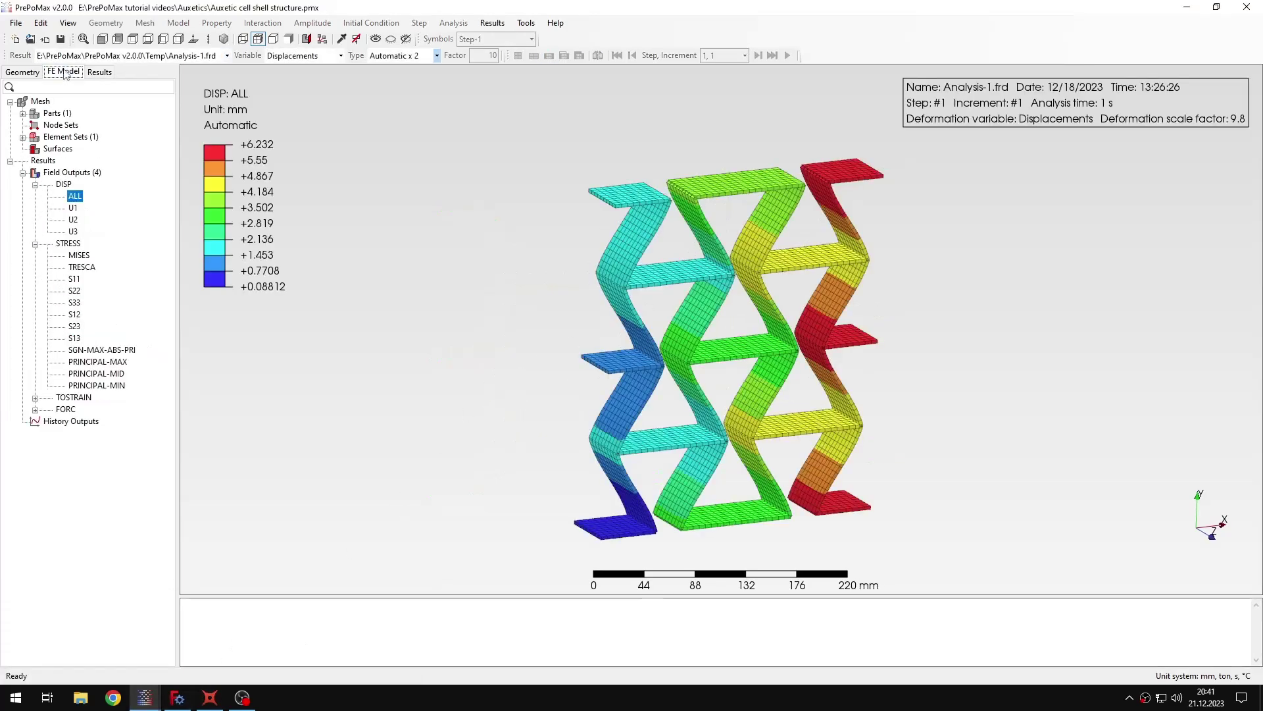
pyautogui.click(63, 71)
pyautogui.click(102, 39)
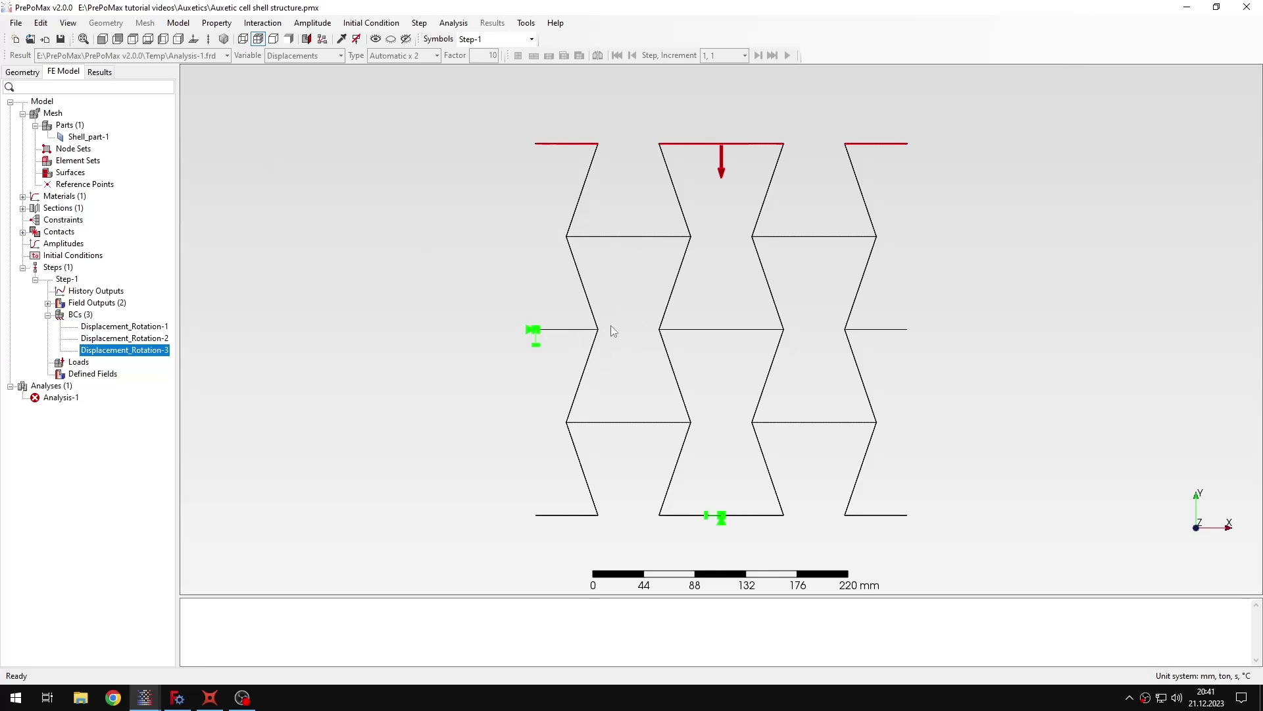
pyautogui.moveTo(607, 382); pyautogui.dragTo(651, 413, button='middle')
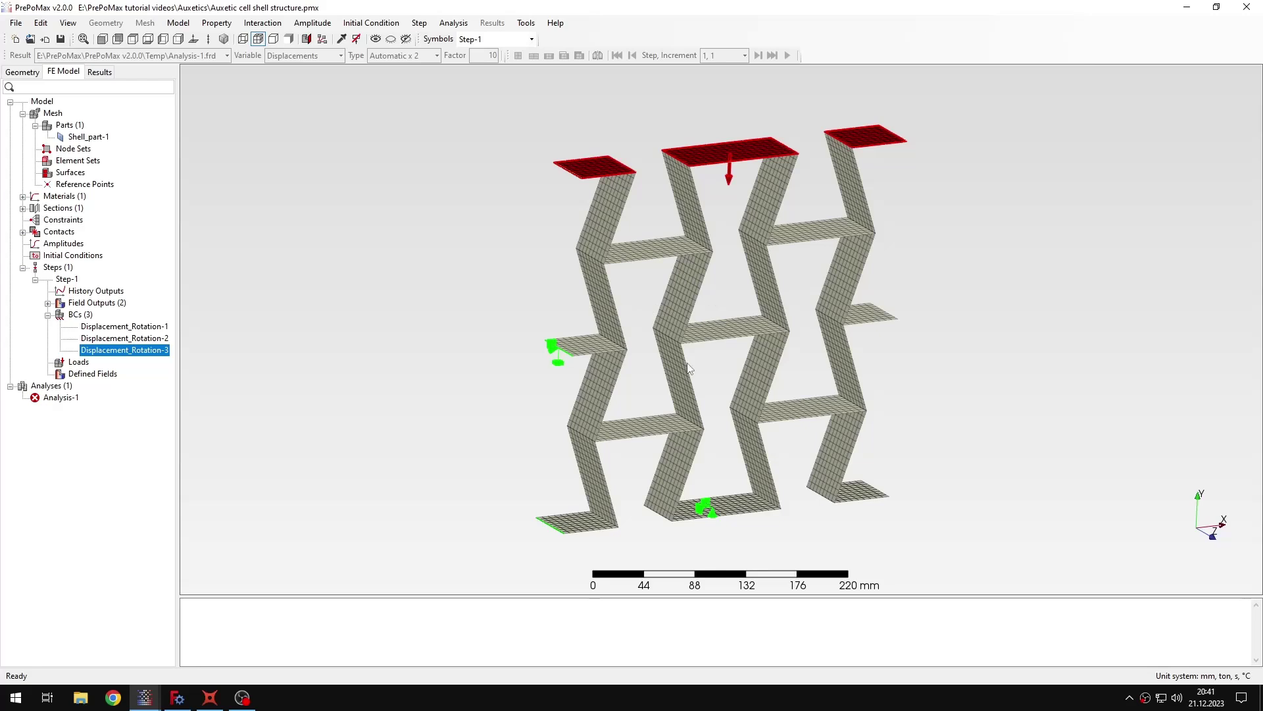
# - Display the displacement results of the auxetic cell shell structure, followed by the results of the non-auxetic one
pyautogui.click(99, 72)
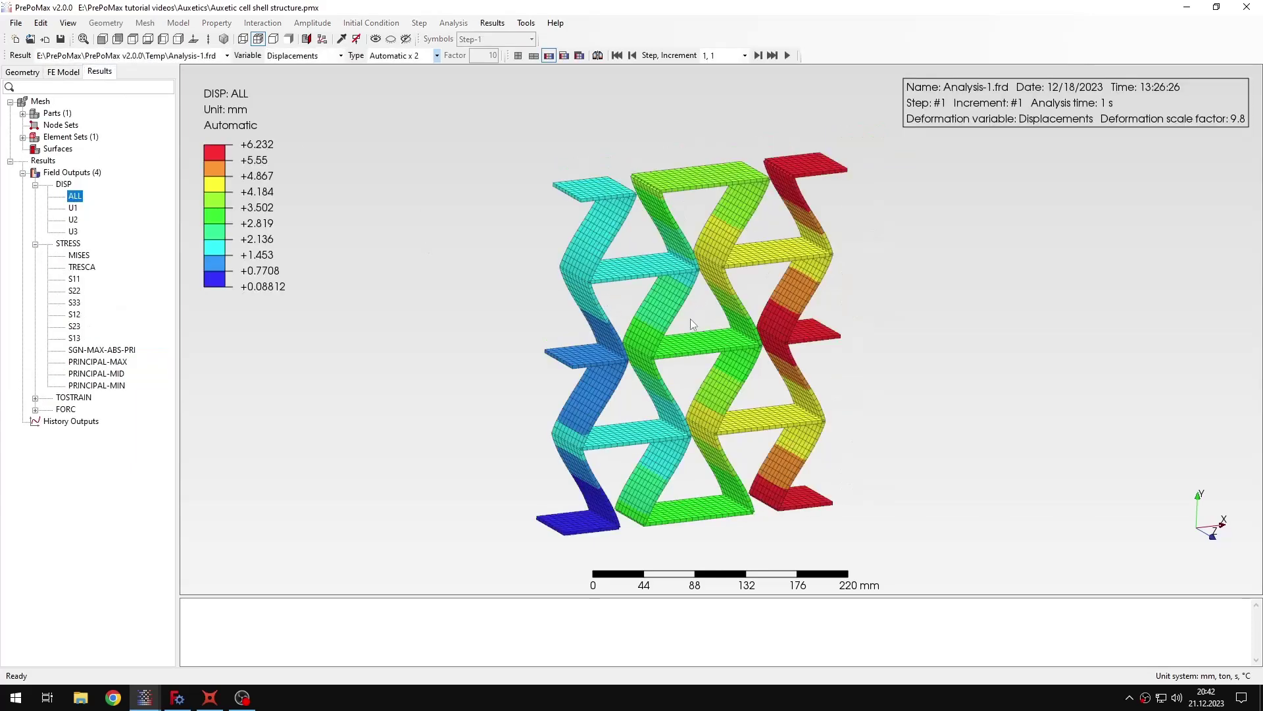
pyautogui.click(145, 698)
pyautogui.click(367, 642)
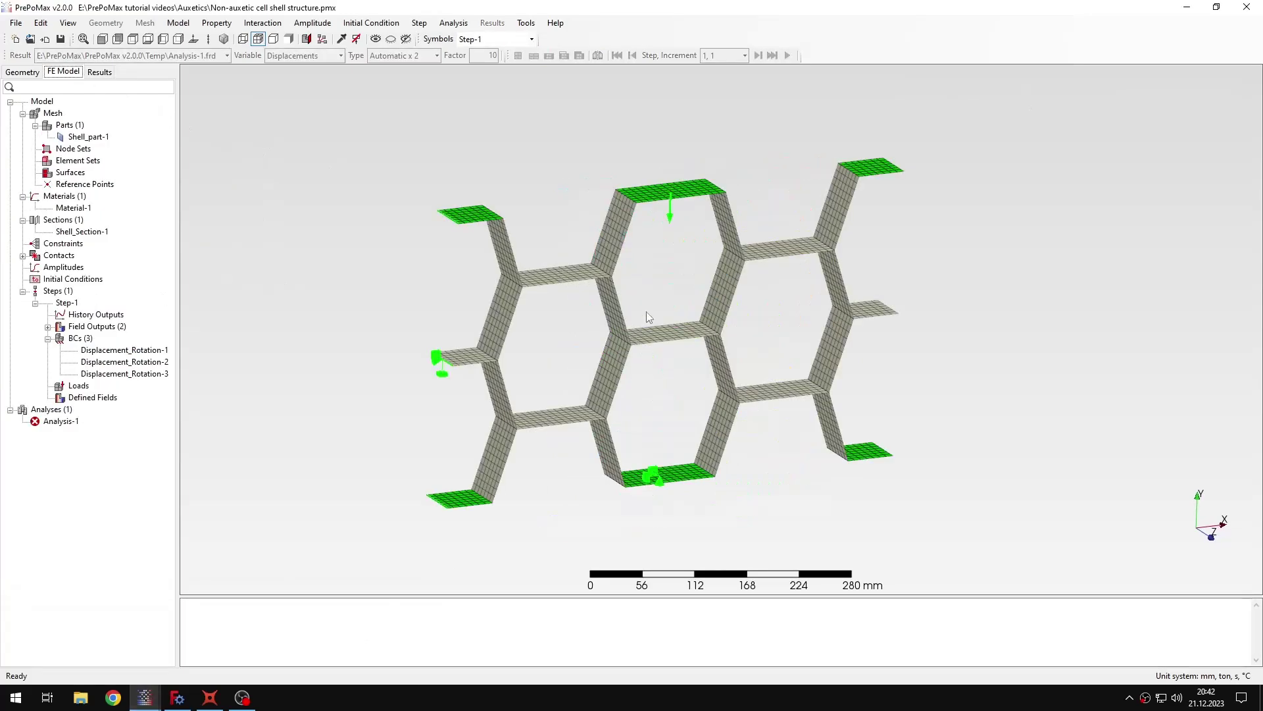
pyautogui.click(99, 72)
pyautogui.press('Left')
# - Return to the auxetic structure's displacement results and examine its deformed shape from the front and at an angle
pyautogui.click(145, 697)
pyautogui.click(69, 642)
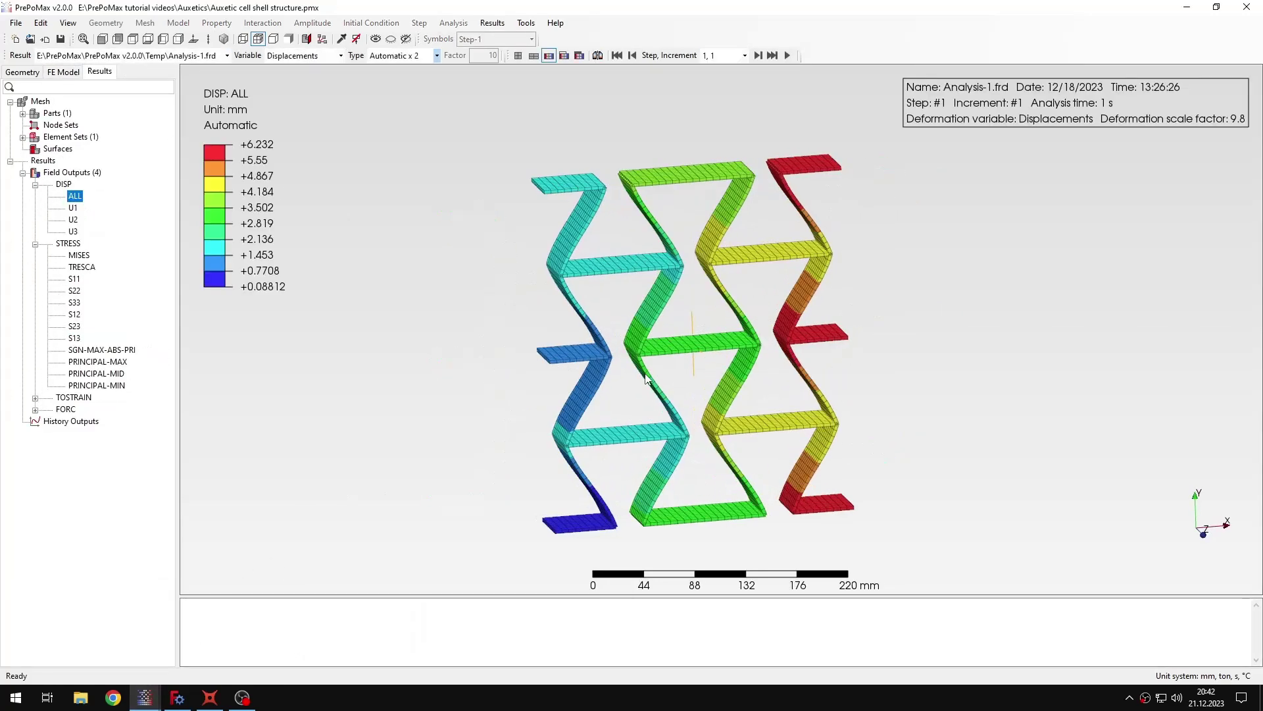
pyautogui.click(102, 39)
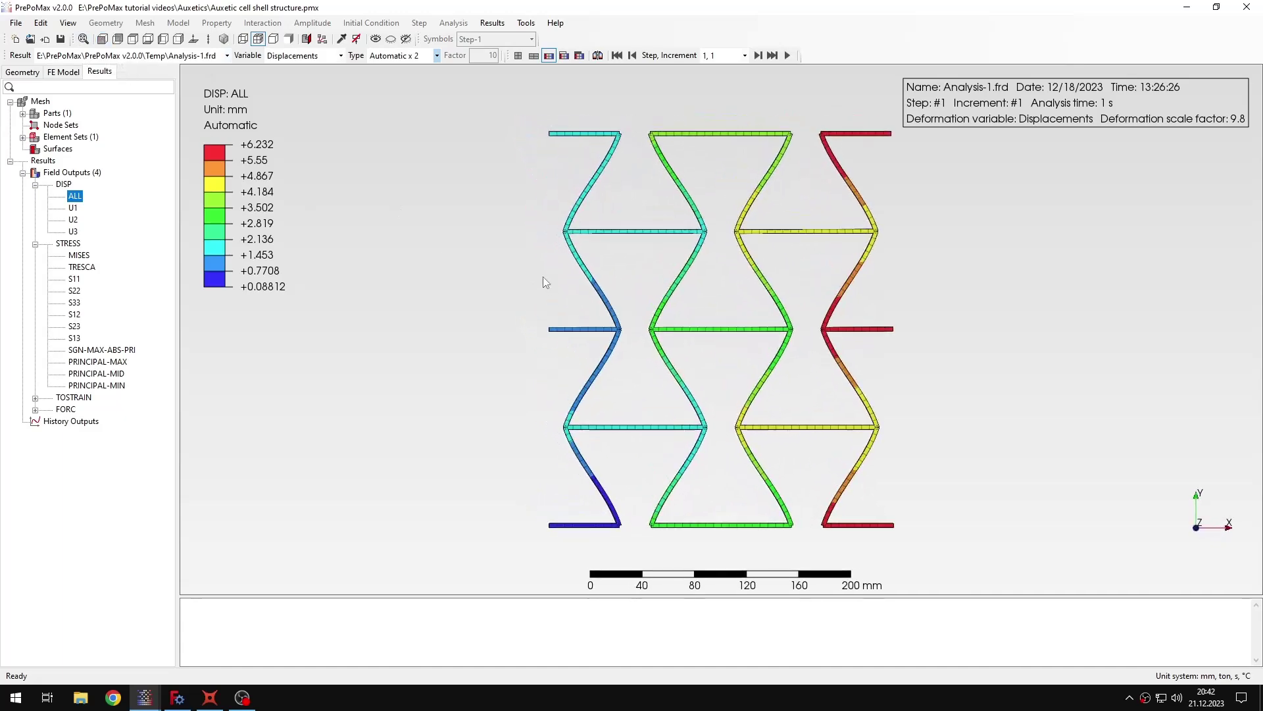
pyautogui.scroll(2, 659, 315)
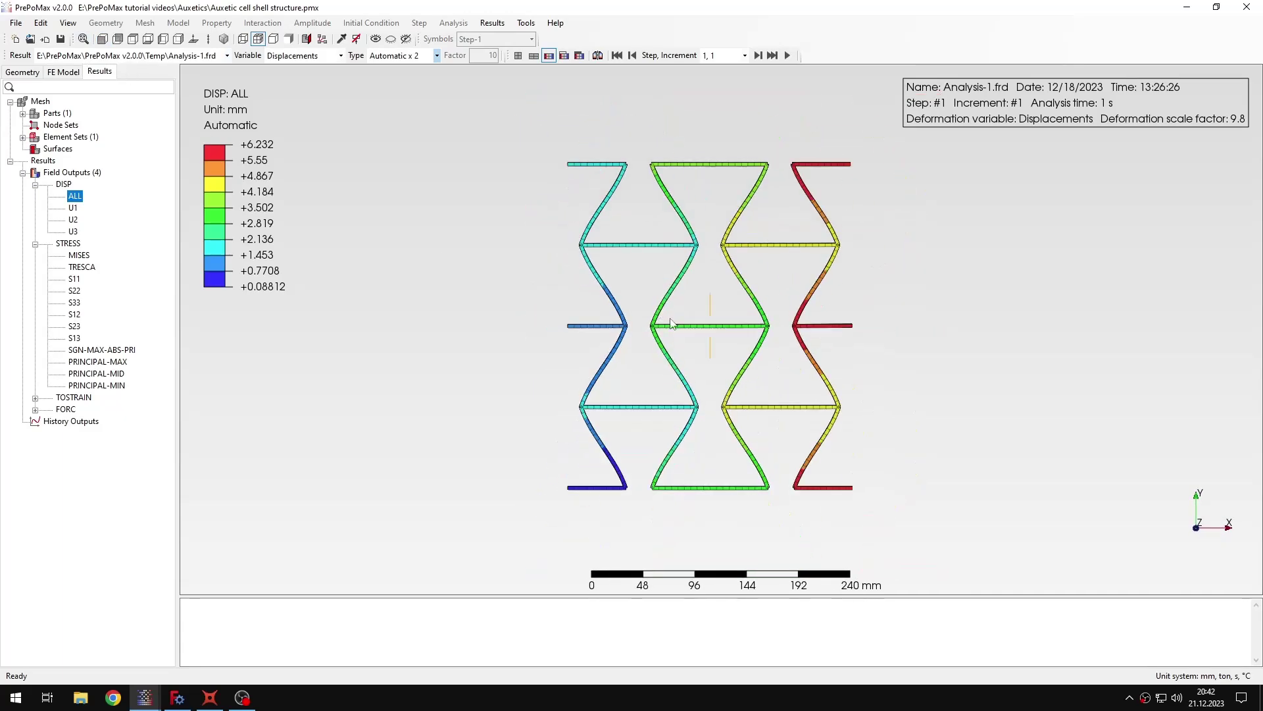
pyautogui.scroll(1, 721, 296)
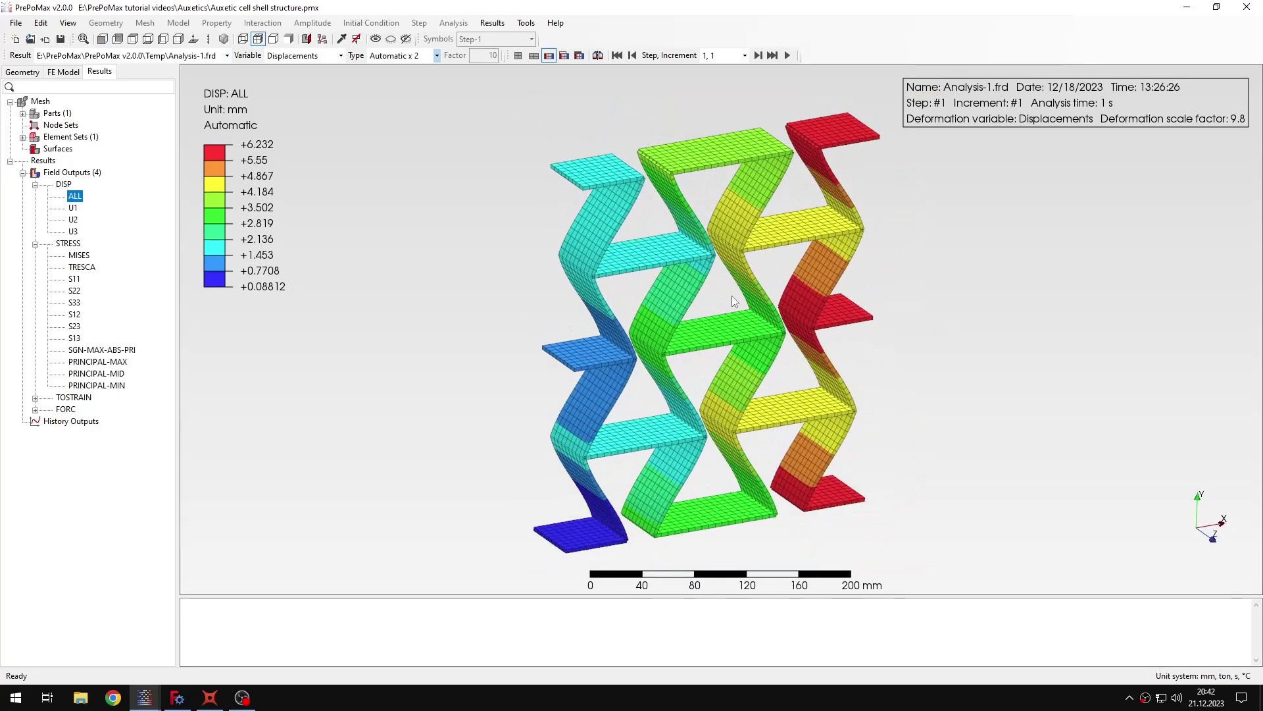